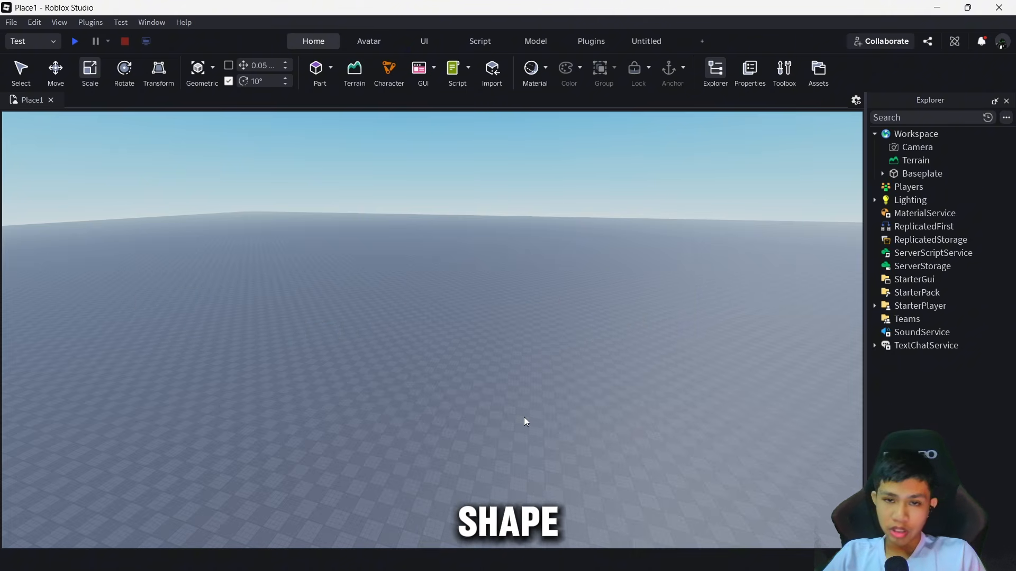
# Insert a block part on the baseplate and get it ready for moving
pyautogui.click(315, 68)
pyautogui.scroll(-5, 419, 277)
pyautogui.hotkey('ctrl', '2')
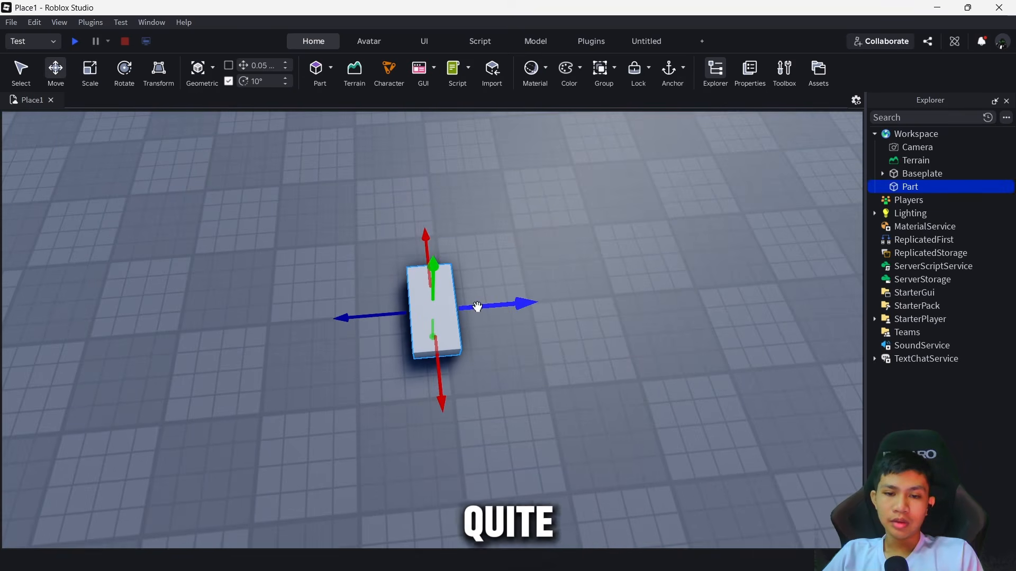
# Duplicate the block part, move the copy beside the original and negate the copy
pyautogui.hotkey('ctrl', 'd')
pyautogui.moveTo(478, 307); pyautogui.dragTo(535, 312)
pyautogui.rightClick(535, 312)
pyautogui.click(582, 201)
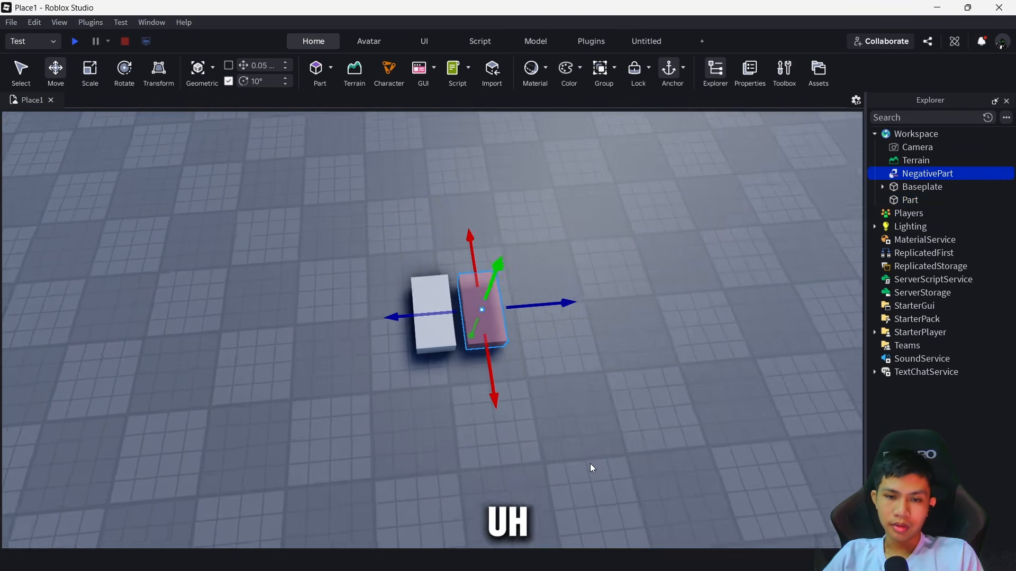
# Select the white part and the negated part together, duplicate the pair and move the copies in front of the originals
pyautogui.click(590, 464)
pyautogui.scroll(-3, 492, 424)
pyautogui.press('d')
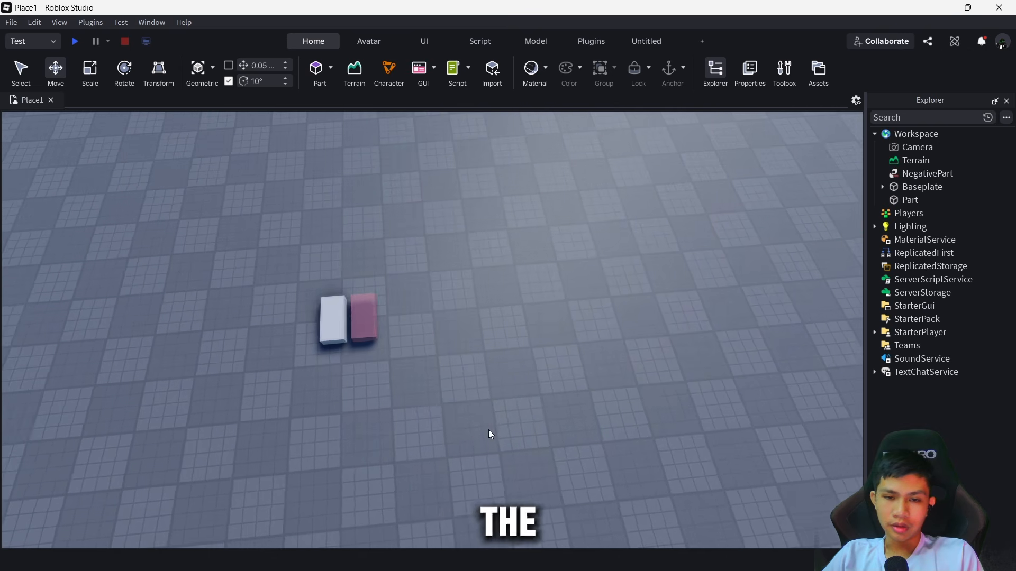
pyautogui.press('a')
pyautogui.moveTo(487, 430); pyautogui.dragTo(364, 264)
pyautogui.press('w')
pyautogui.moveTo(505, 500); pyautogui.dragTo(286, 222)
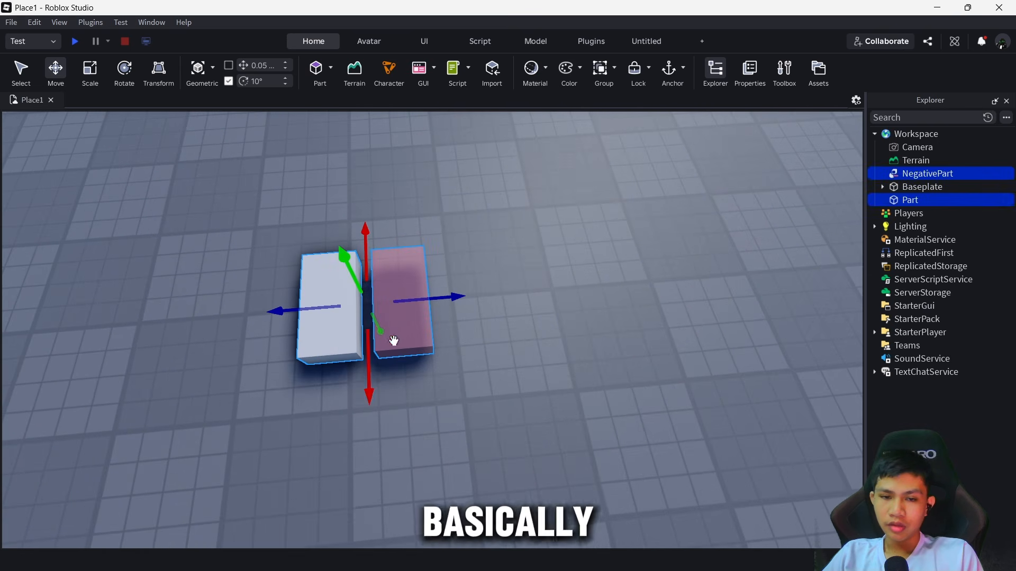
pyautogui.hotkey('ctrl', 'd')
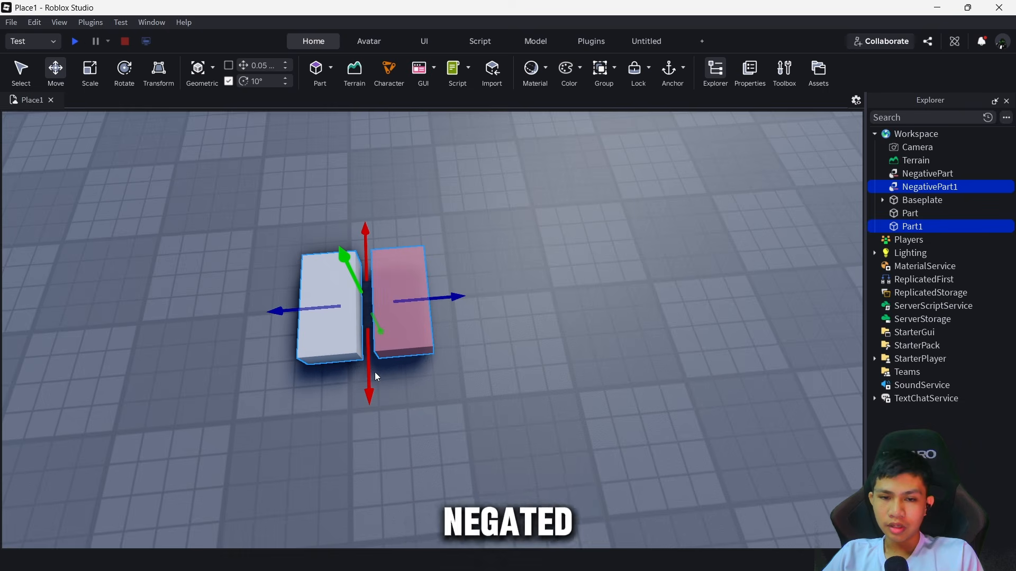
pyautogui.press('s')
pyautogui.moveTo(371, 378); pyautogui.dragTo(423, 465)
# Scale the duplicated pair down to a smaller size and place it just in front of the originals
pyautogui.hotkey('ctrl', '3')
pyautogui.scroll(4, 399, 455)
pyautogui.press('w')
pyautogui.moveTo(430, 526); pyautogui.dragTo(425, 424)
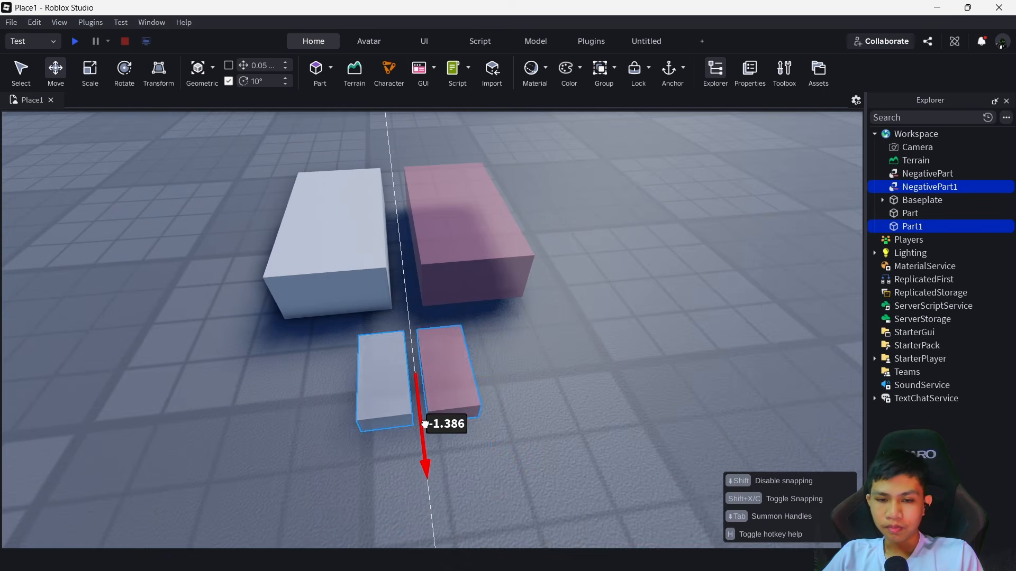
pyautogui.click(494, 458)
pyautogui.scroll(-10, 494, 458)
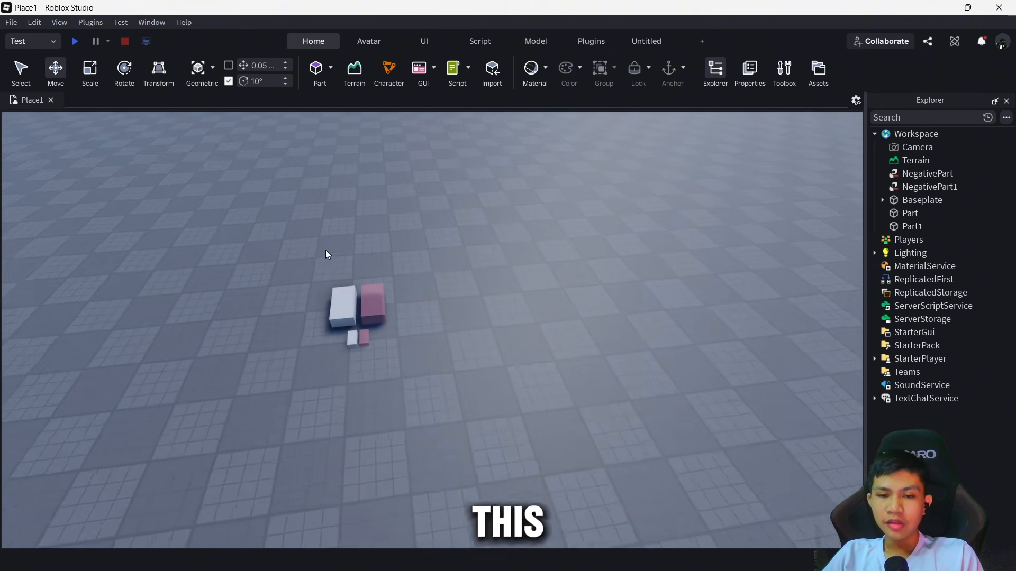
pyautogui.scroll(5, 327, 255)
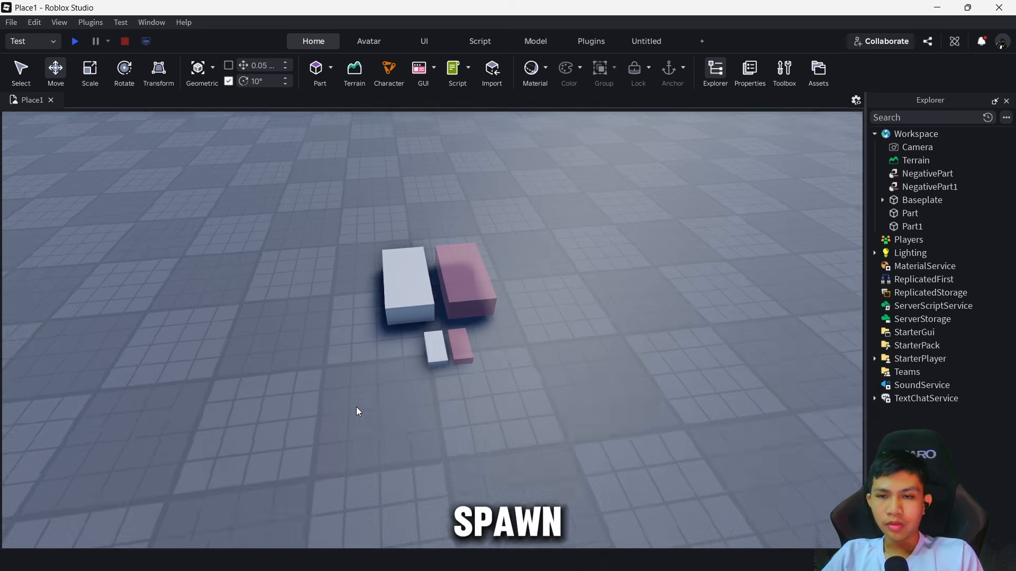
pyautogui.moveTo(357, 408)
pyautogui.mouseDown(button='right')
pyautogui.moveTo(353, 391)
pyautogui.moveTo(354, 405)
pyautogui.mouseUp(button='right')
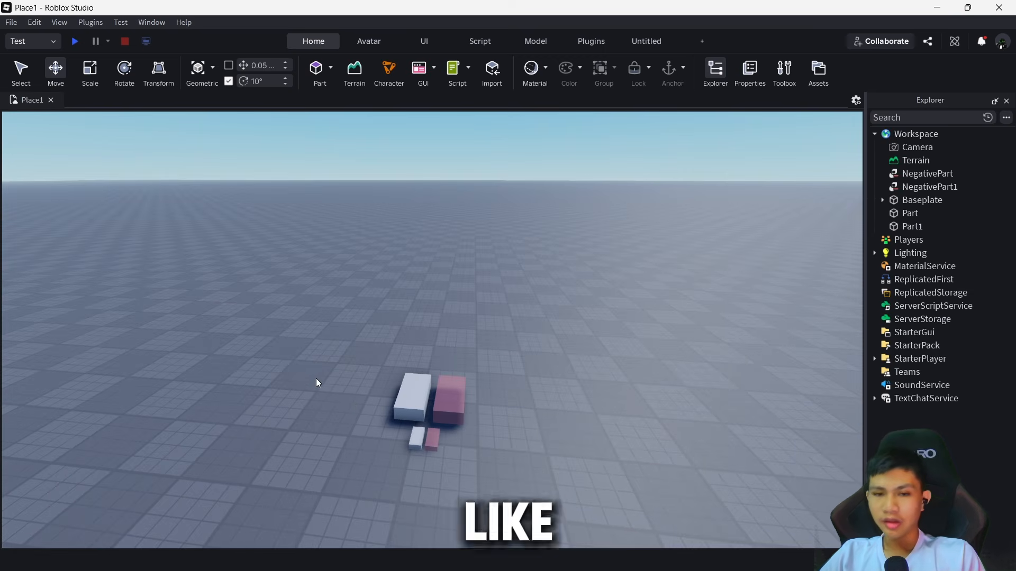
pyautogui.scroll(-2, 449, 351)
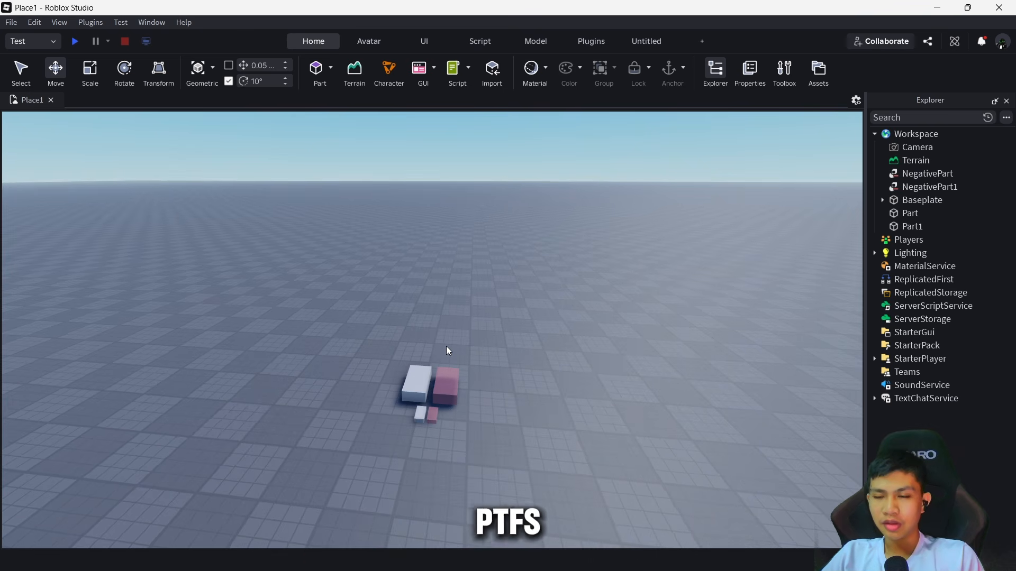
pyautogui.scroll(5, 446, 346)
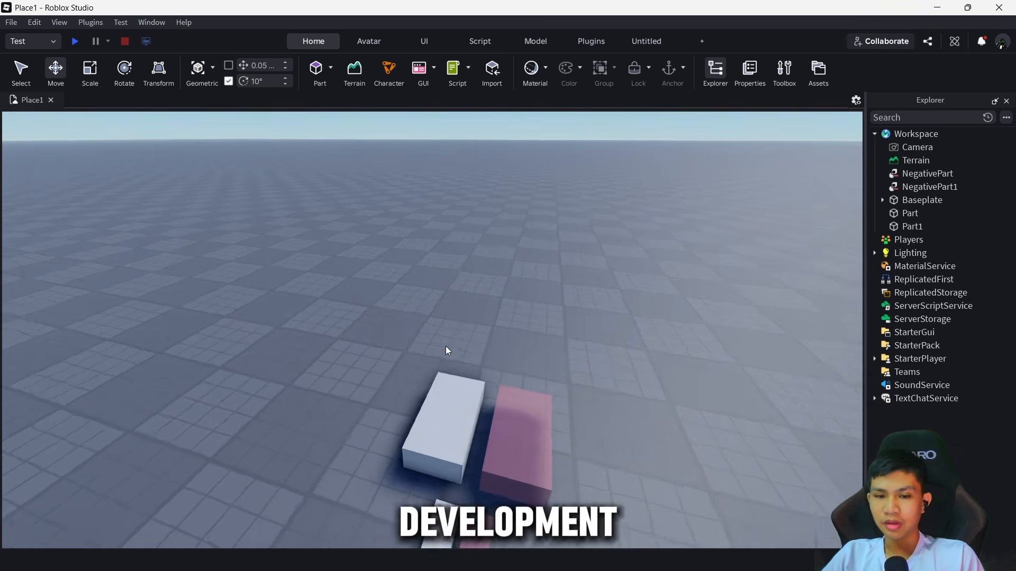
pyautogui.scroll(-2, 446, 346)
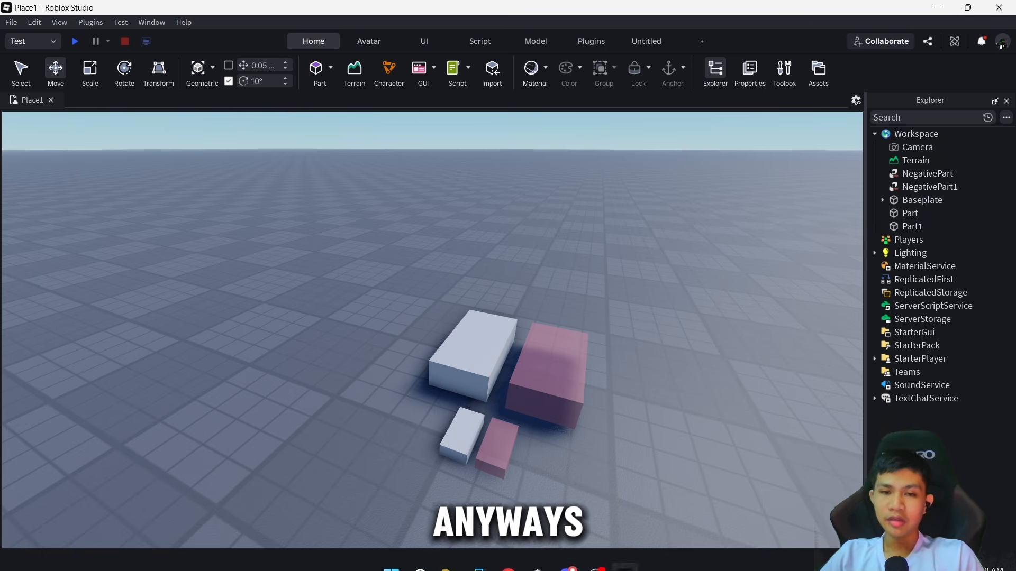
pyautogui.moveTo(482, 428); pyautogui.dragTo(482, 427, button='right')
pyautogui.scroll(-3, 454, 334)
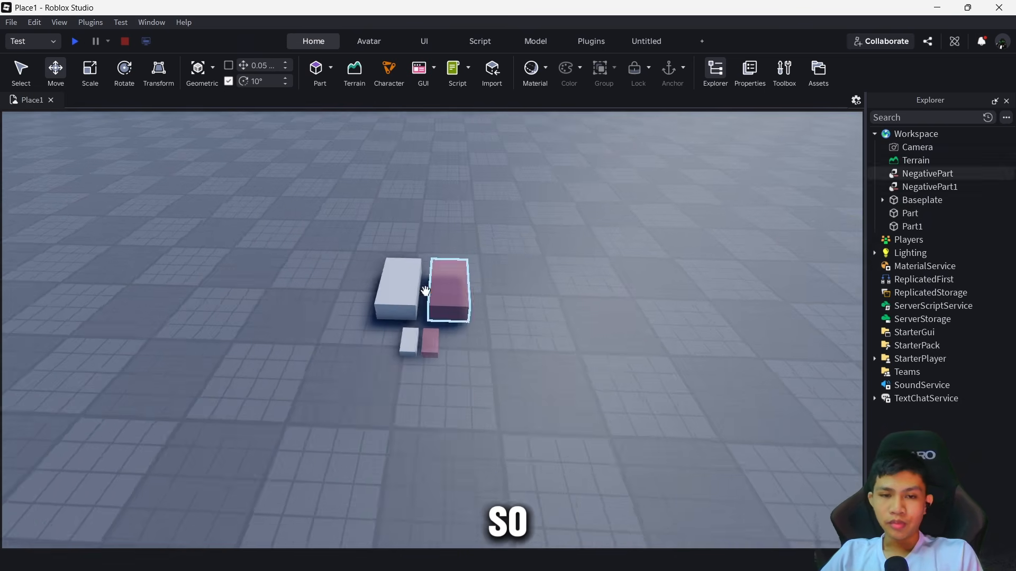
# Duplicate the large white part and move the copy to the free side of the original
pyautogui.click(448, 296)
pyautogui.hotkey('ctrl', 'd')
pyautogui.moveTo(464, 295); pyautogui.dragTo(382, 297)
# Scale the new part into a large, flat rectangular plate lying on the baseplate
pyautogui.hotkey('ctrl', '3')
pyautogui.moveTo(356, 265); pyautogui.dragTo(358, 300)
pyautogui.moveTo(316, 293); pyautogui.dragTo(186, 289)
pyautogui.press('a')
pyautogui.moveTo(349, 260); pyautogui.dragTo(411, 139)
pyautogui.press('a')
pyautogui.press('a')
pyautogui.moveTo(403, 190); pyautogui.dragTo(367, 190)
pyautogui.press('w')
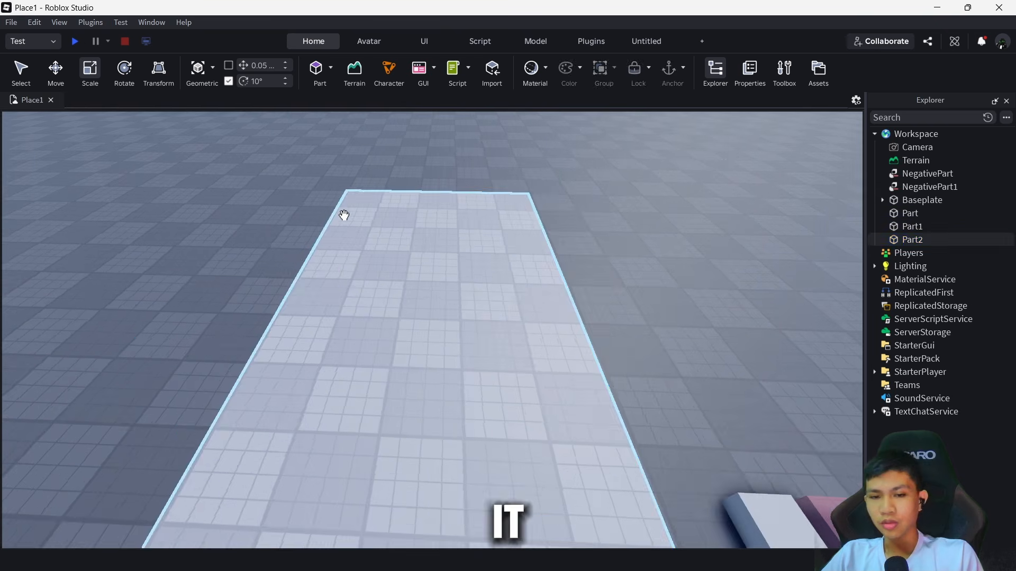
pyautogui.press('w')
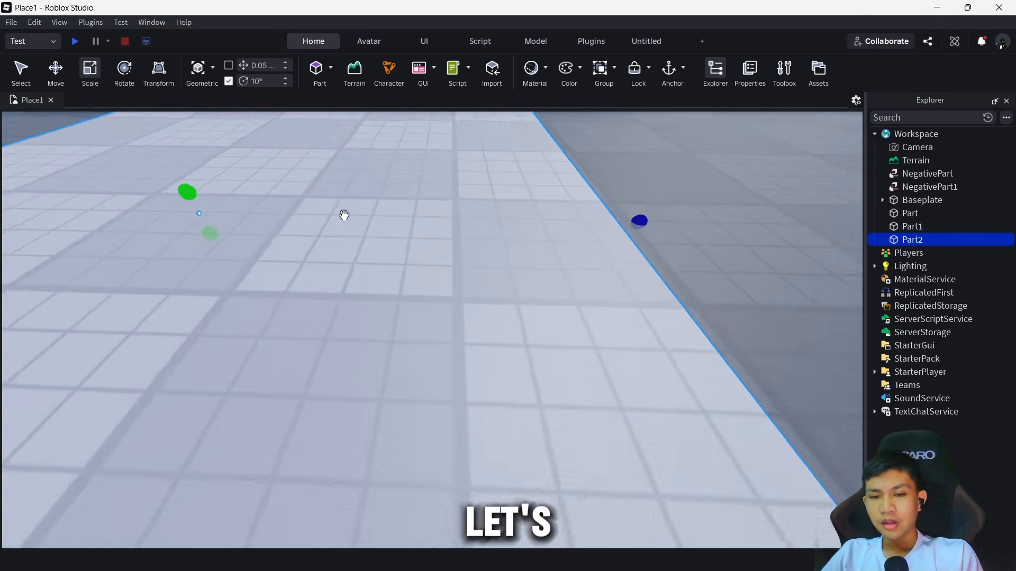
pyautogui.press('s')
pyautogui.press('q')
# Switch to Chrome and open The-Blueprints.com from the Google results for "the blueprints"
pyautogui.click(508, 554)
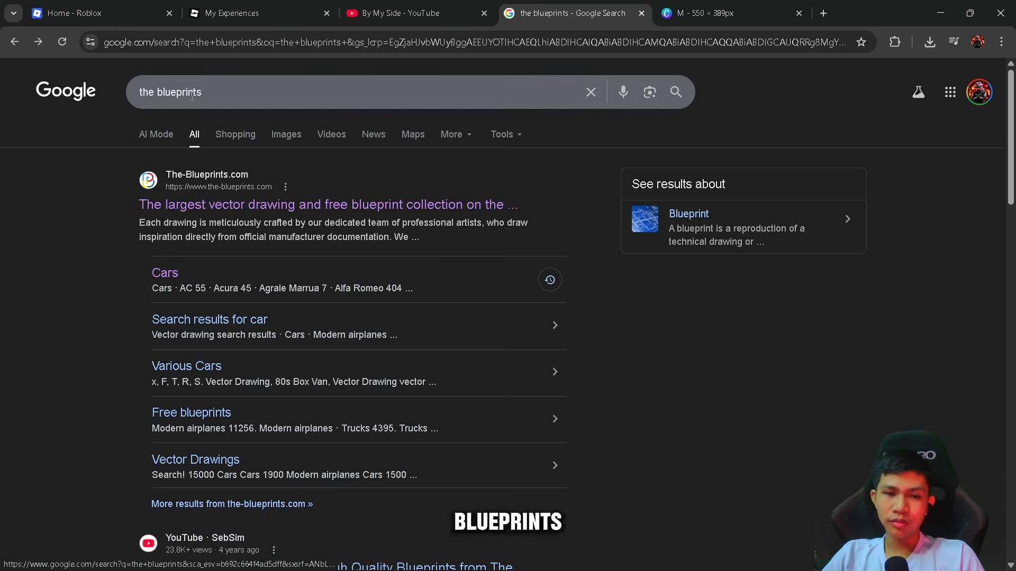
pyautogui.click(192, 204)
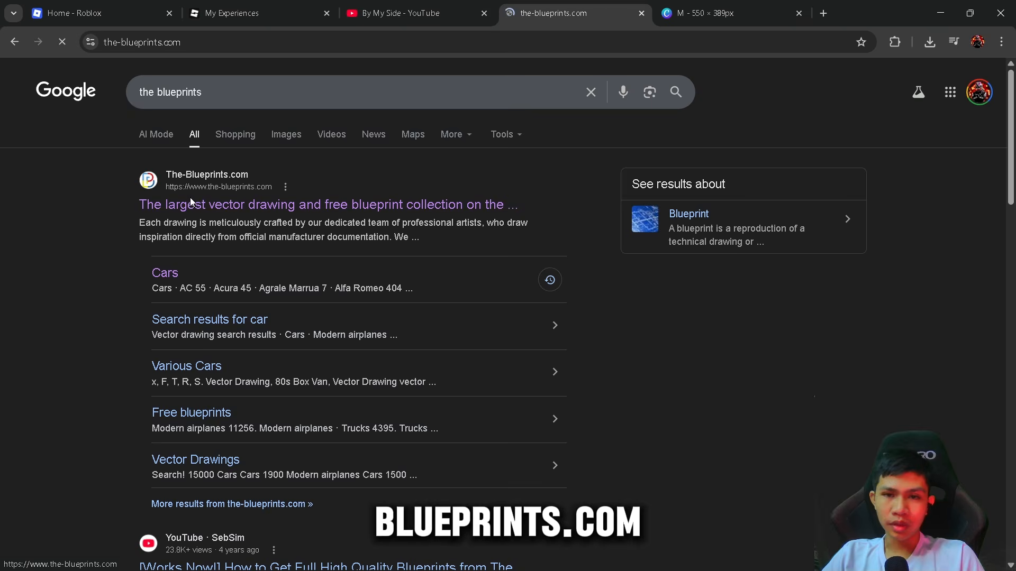
pyautogui.scroll(-3, 518, 414)
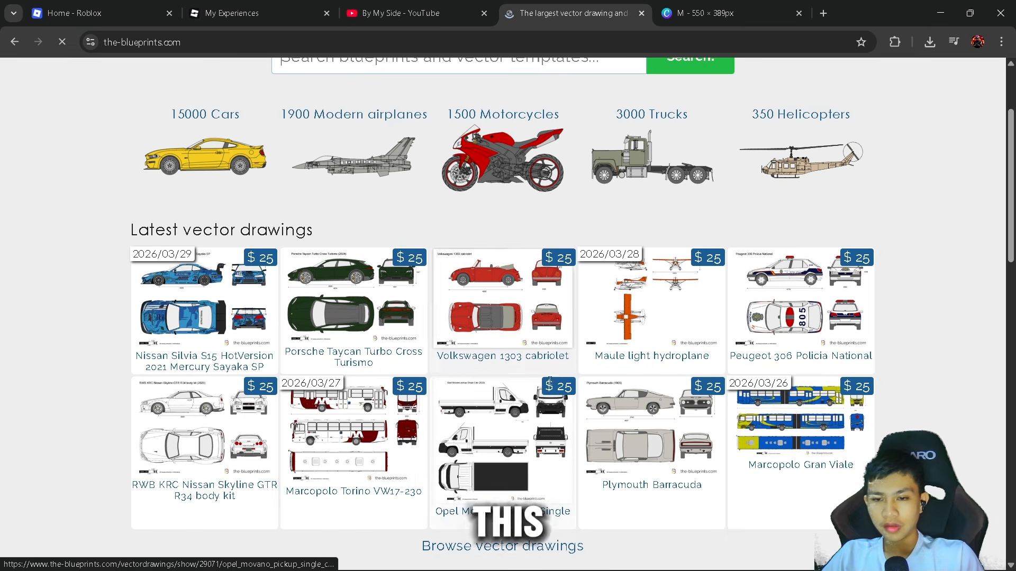
# Open the Porsche Taycan Turbo Cross Turismo drawing's image in a new browser tab and copy the image
pyautogui.rightClick(369, 325)
pyautogui.click(450, 201)
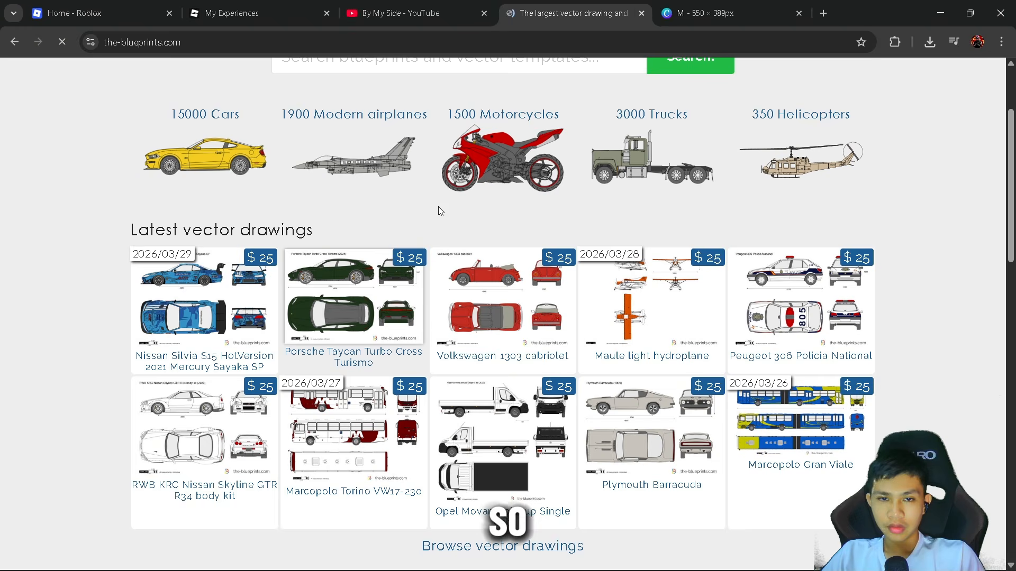
pyautogui.click(571, 13)
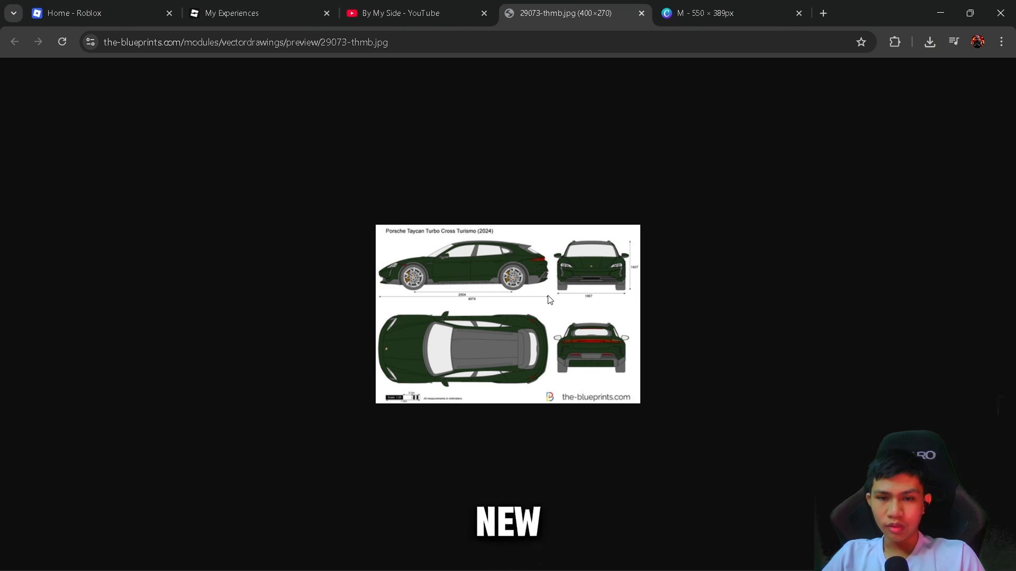
pyautogui.keyDown('ctrl'); pyautogui.scroll(4, 545, 300); pyautogui.keyUp('ctrl')
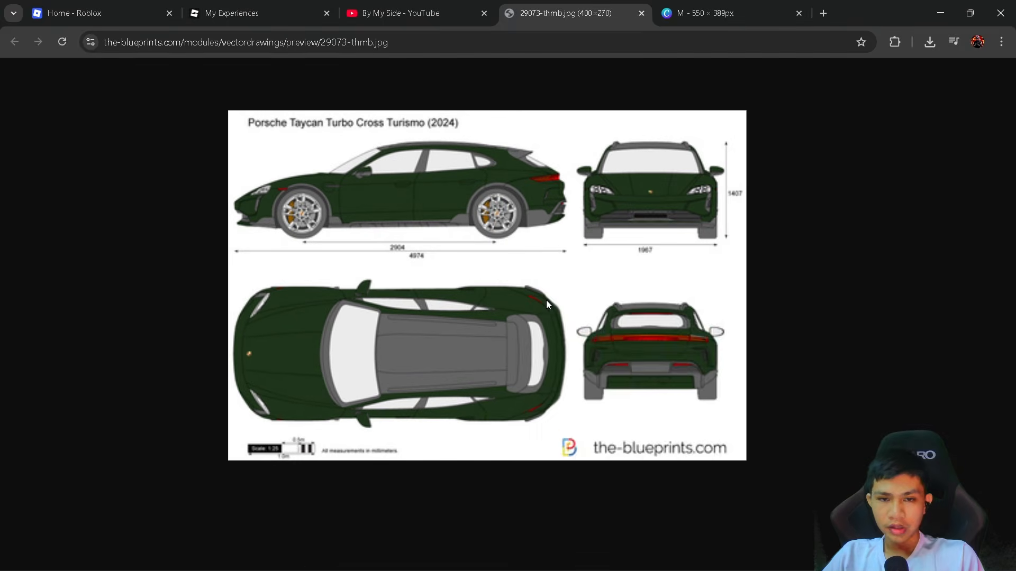
pyautogui.rightClick(546, 300)
pyautogui.click(576, 360)
# Switch to the Canva design, duplicate page 4 and clear the contents of the duplicated page
pyautogui.click(715, 11)
pyautogui.rightClick(347, 445)
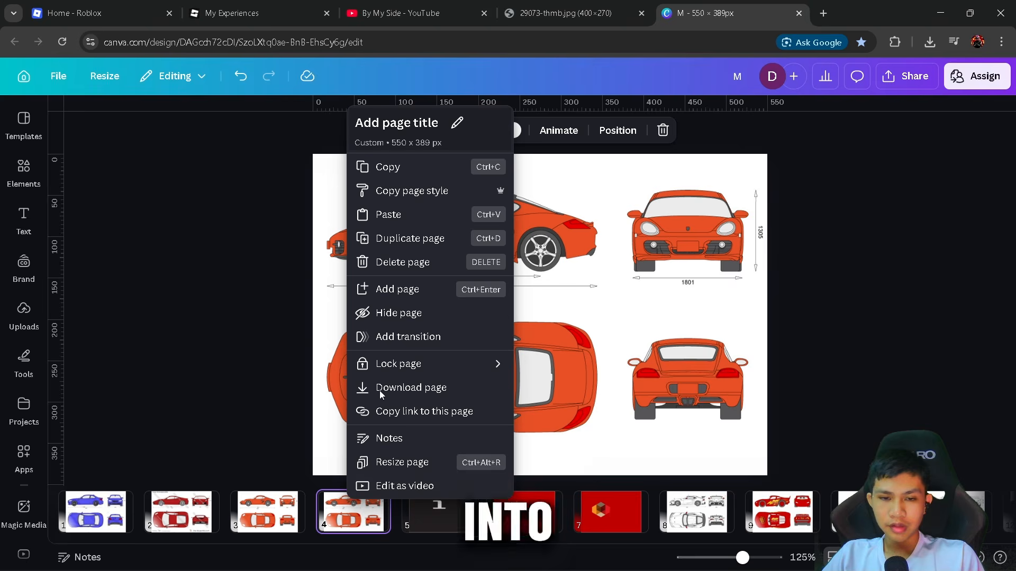
pyautogui.click(410, 239)
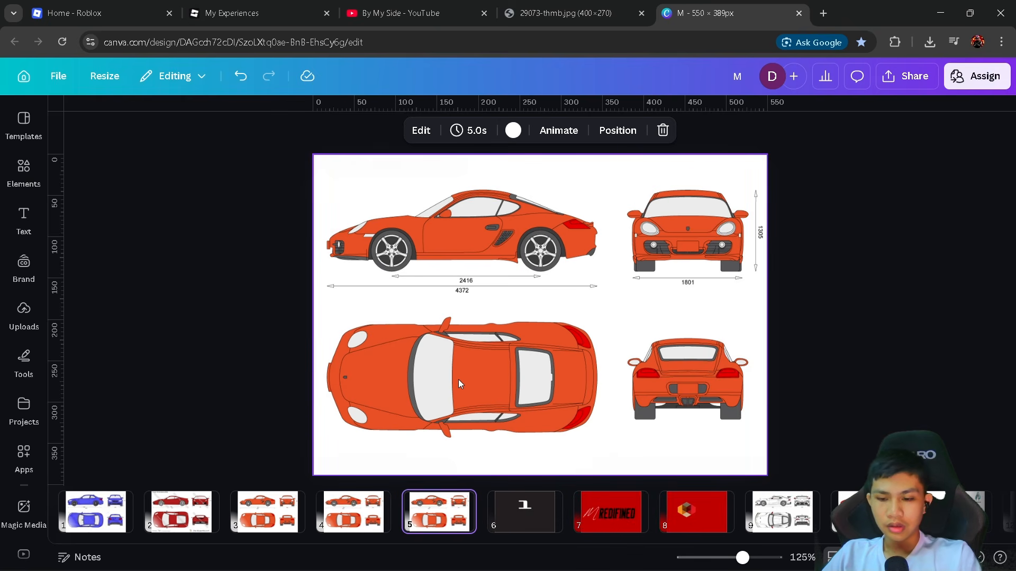
pyautogui.press('Delete')
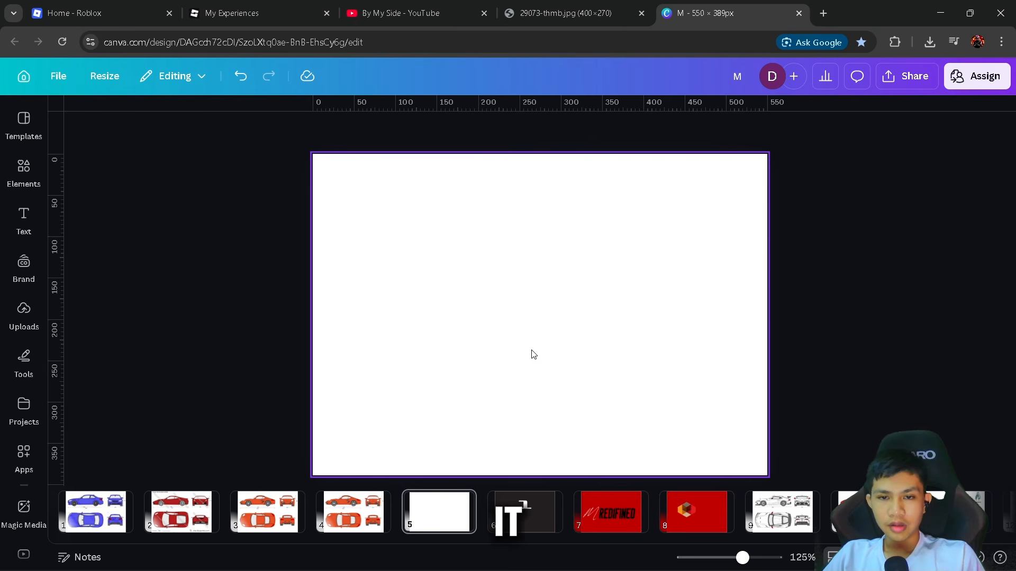
# Paste the Porsche Taycan blueprint onto the blank page, enlarge it to the full page width and centre it vertically
pyautogui.hotkey('ctrl', 'v')
pyautogui.moveTo(528, 351); pyautogui.dragTo(423, 271)
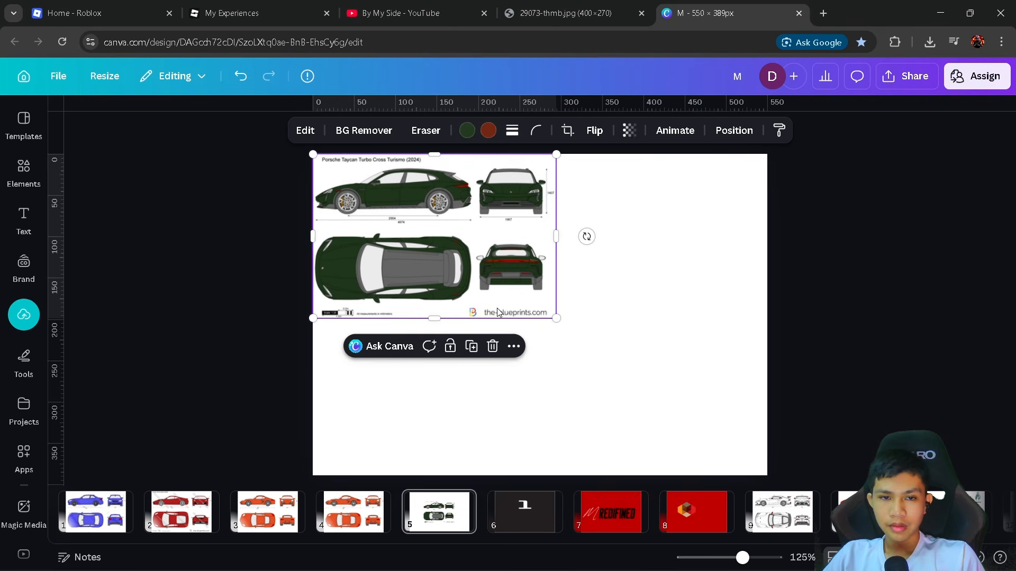
pyautogui.moveTo(554, 313); pyautogui.dragTo(752, 499)
pyautogui.moveTo(547, 455); pyautogui.dragTo(540, 429)
pyautogui.moveTo(529, 321); pyautogui.dragTo(525, 344)
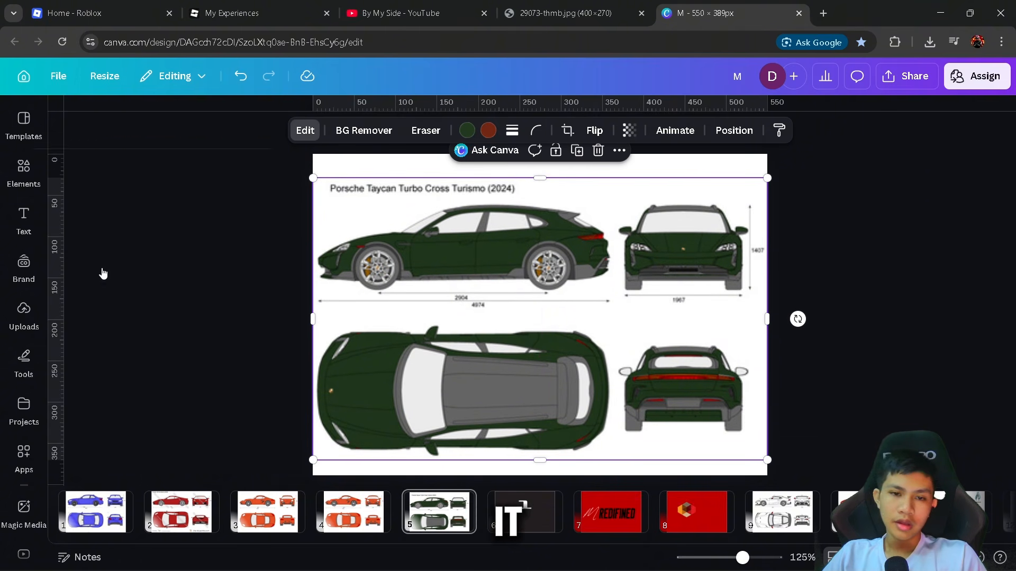
# Browse the image-editing apps for the blueprint to find Image Upscaler
pyautogui.scroll(-6, 217, 397)
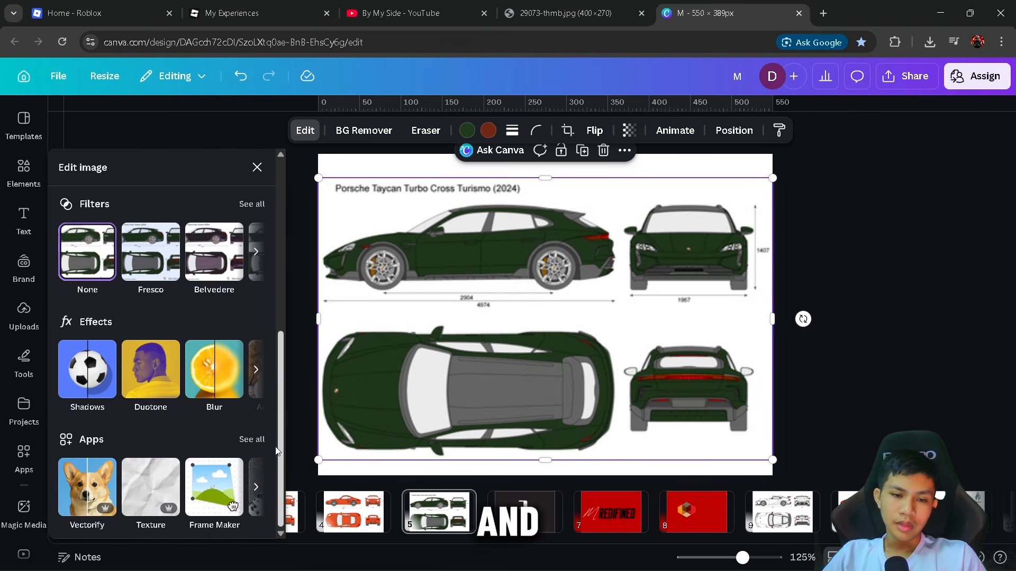
pyautogui.click(256, 486)
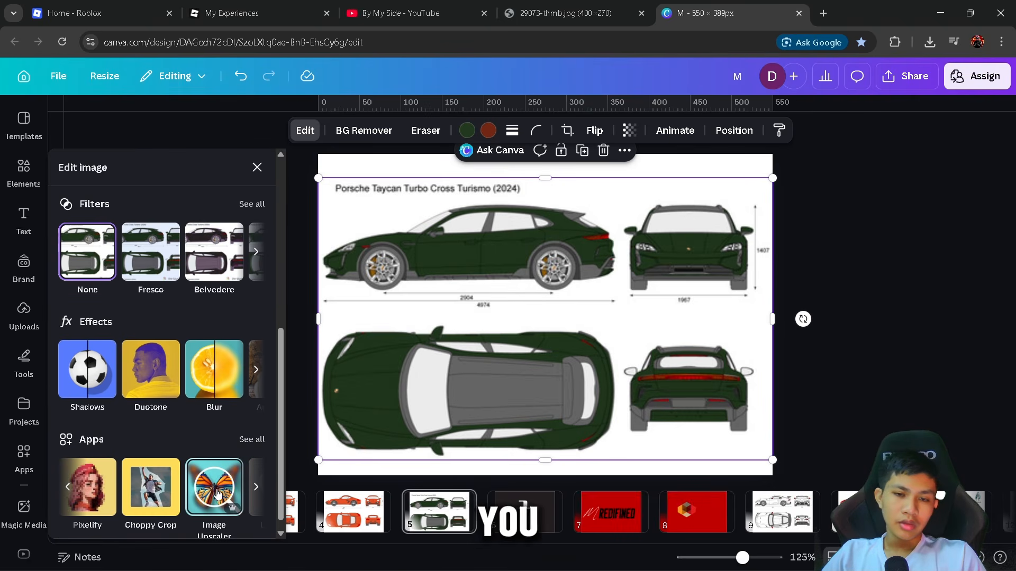
pyautogui.scroll(-1, 238, 476)
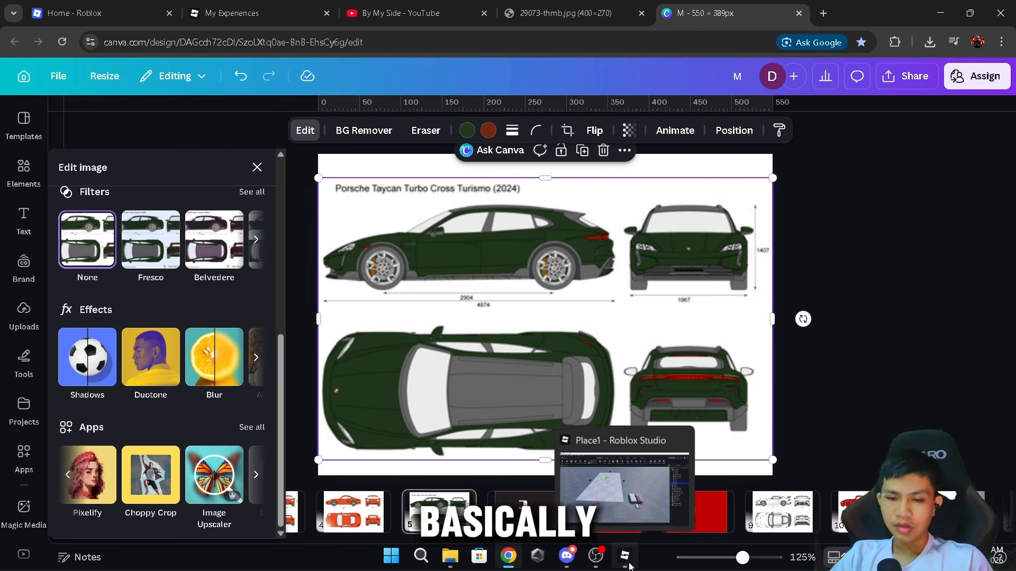
# Switch to Roblox Studio and upload the M (3) PNG from Downloads as the ColorMapContent image of the decal on the flat plate
pyautogui.click(619, 562)
pyautogui.click(400, 312)
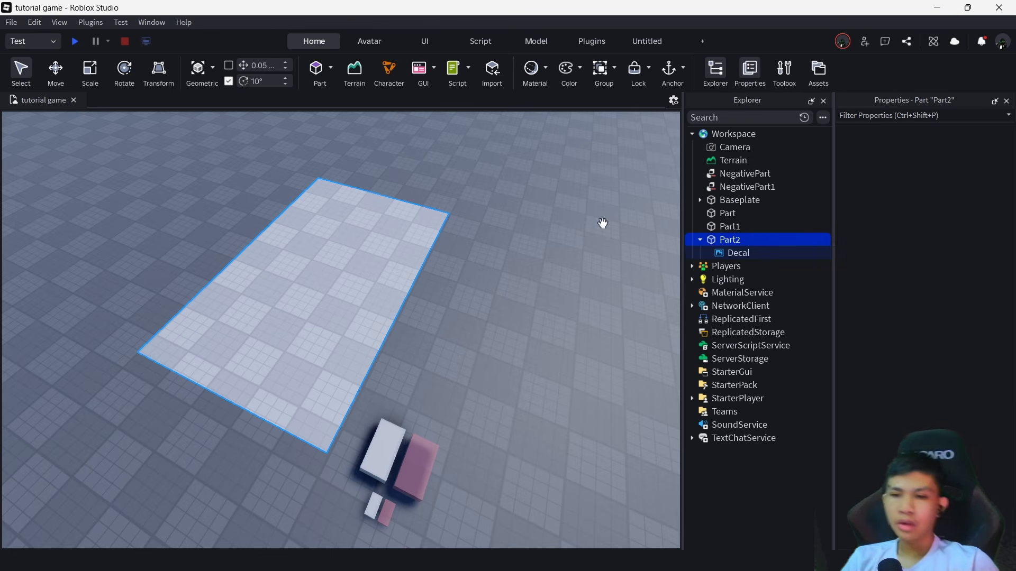
pyautogui.click(738, 253)
pyautogui.click(899, 165)
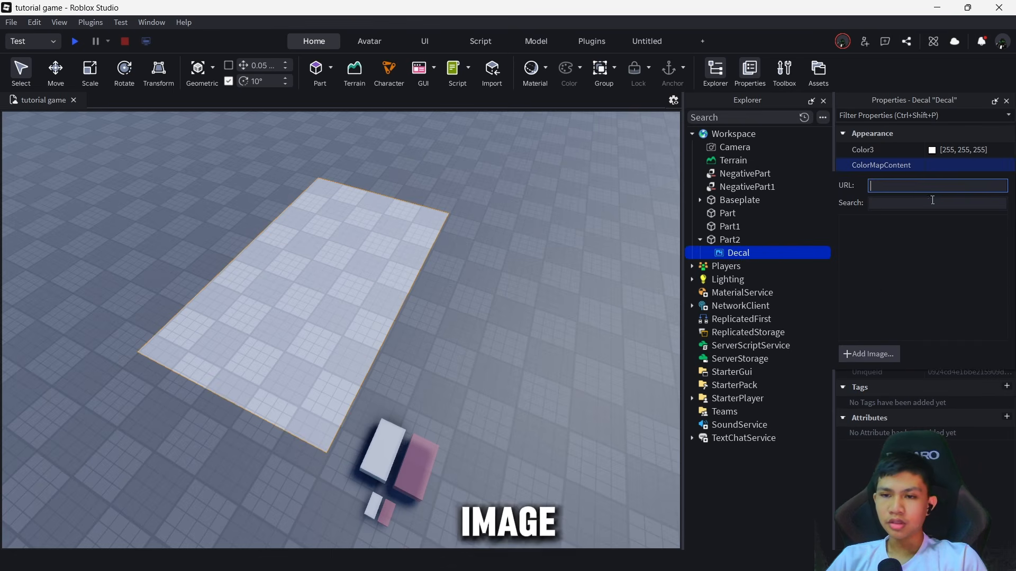
pyautogui.click(867, 354)
pyautogui.click(463, 260)
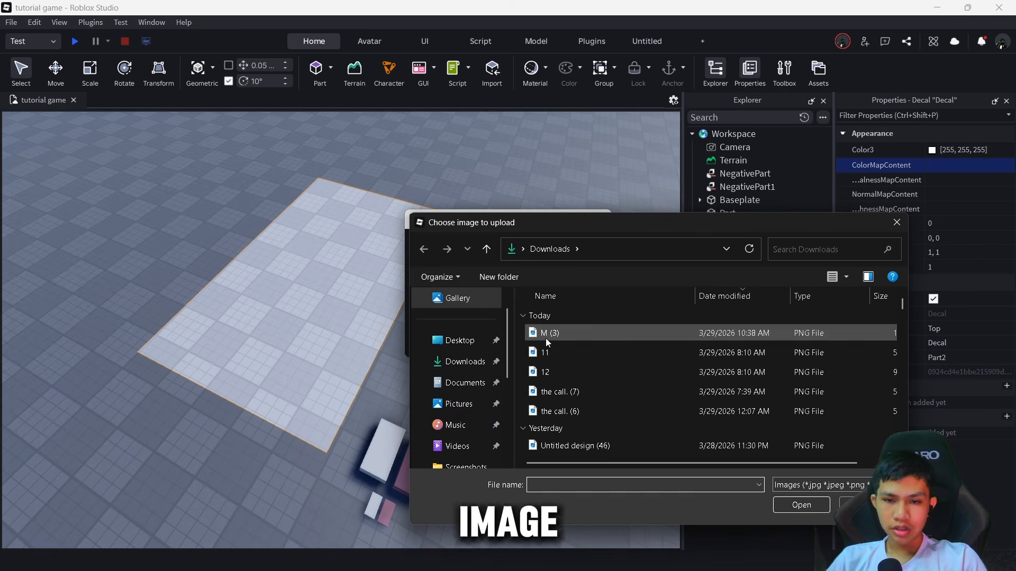
pyautogui.click(548, 334)
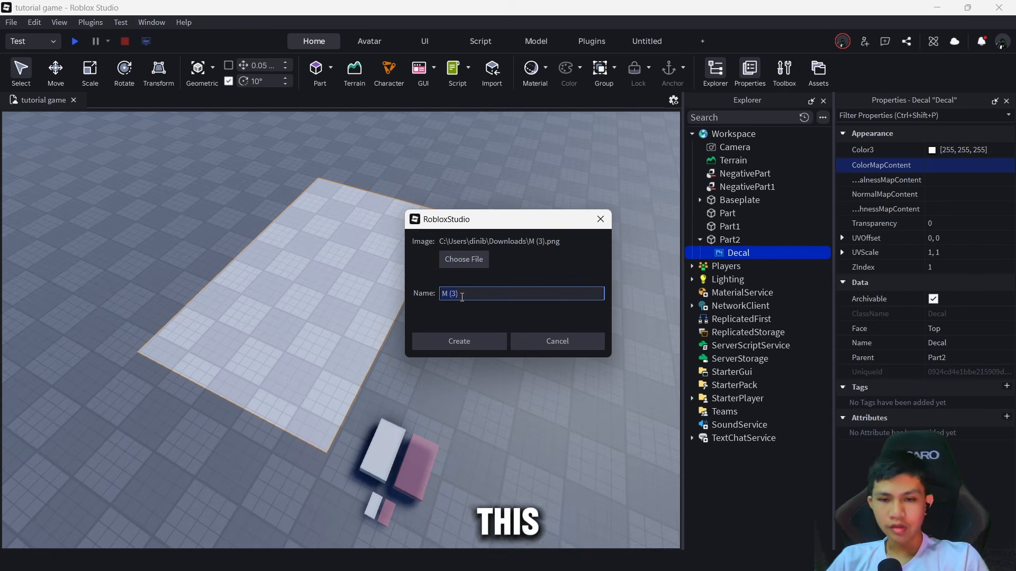
pyautogui.click(452, 340)
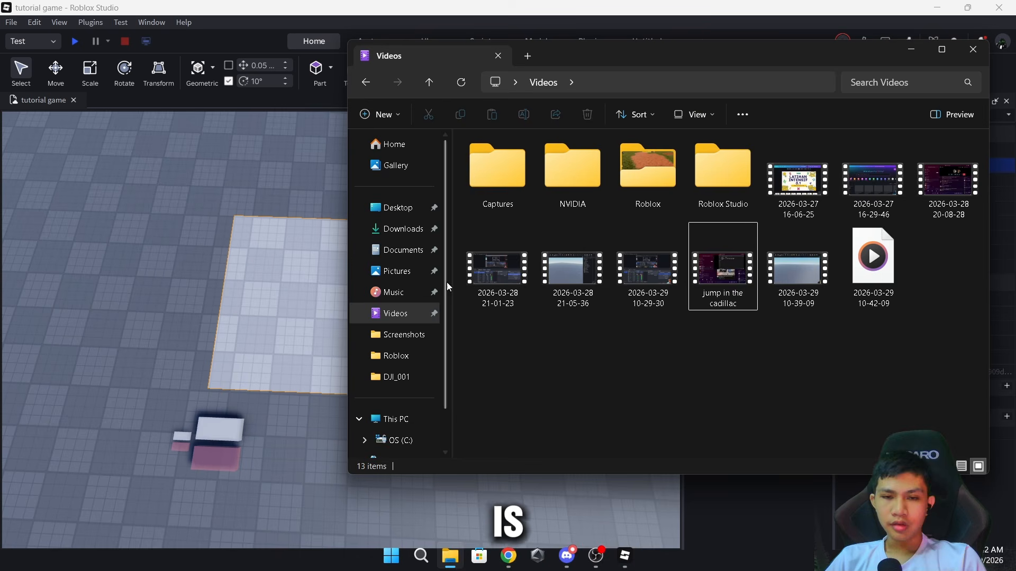
# Open the M (3) PNG in the Downloads folder to check the blueprint image's dimensions
pyautogui.click(398, 229)
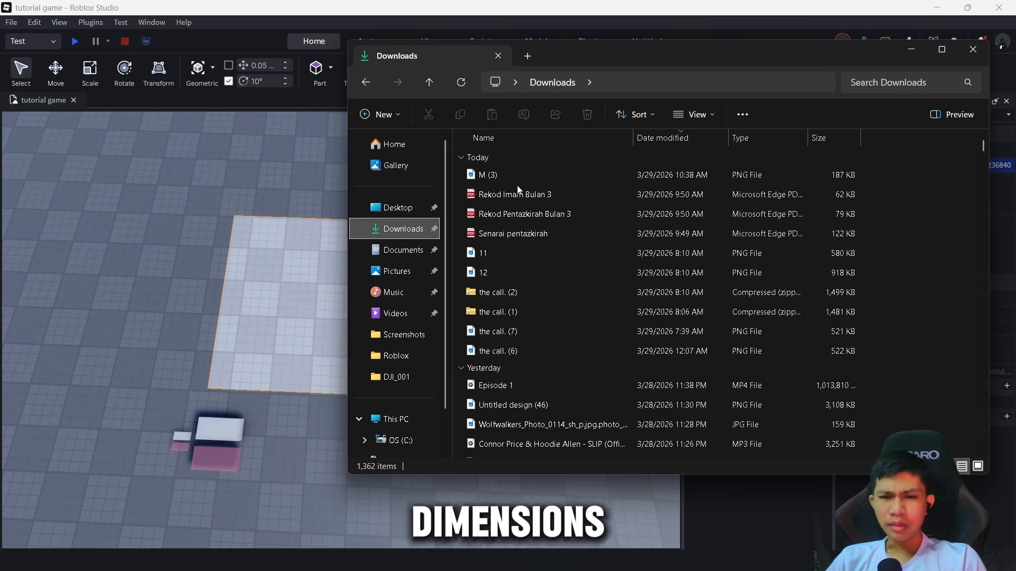
pyautogui.click(508, 174)
pyautogui.doubleClick(513, 176)
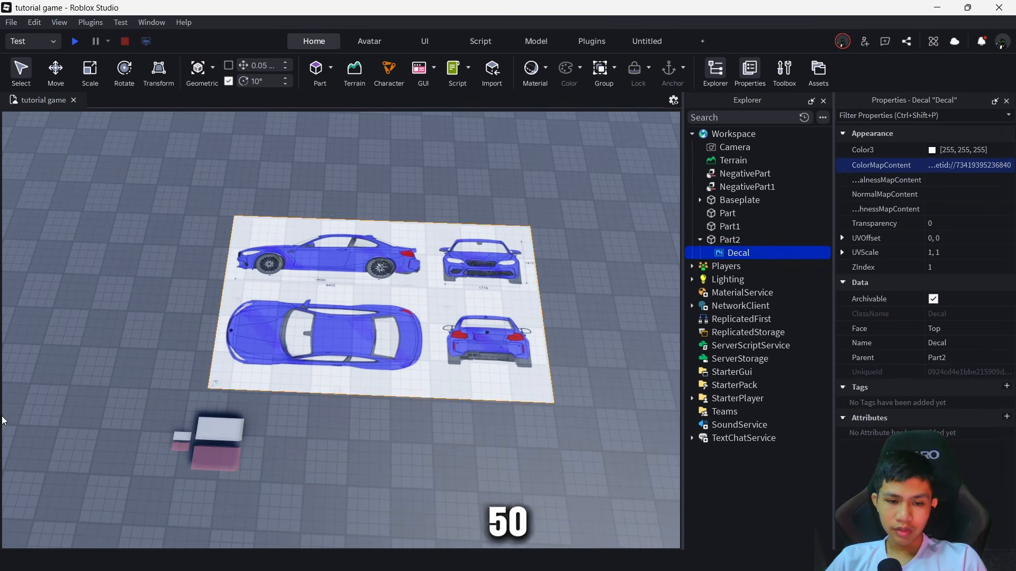
# Set the blueprint plate's size to 55, 0, 38.9 and reposition the enlarged plate on the baseplate
pyautogui.click(453, 294)
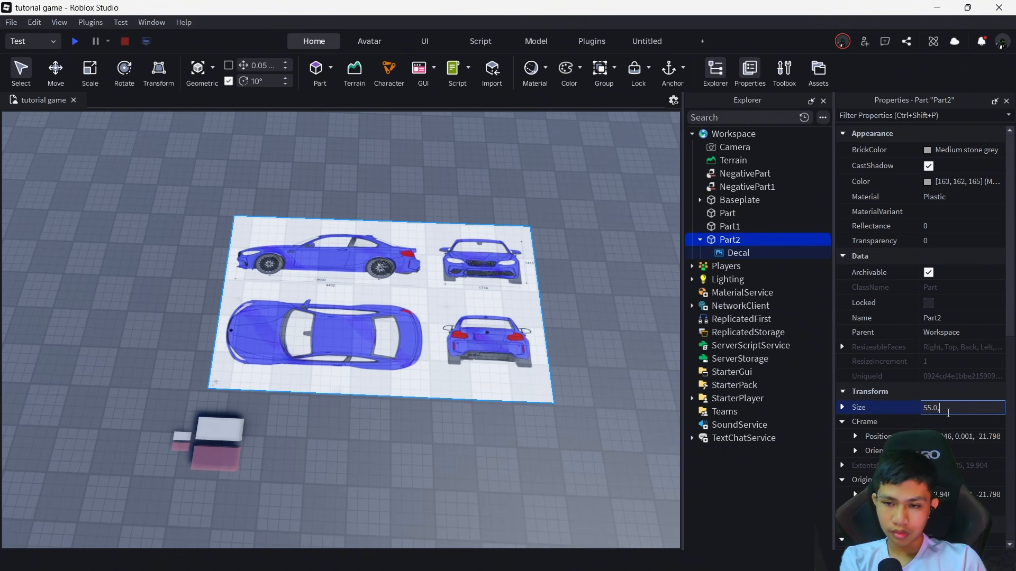
pyautogui.write('.9')
pyautogui.press('Return')
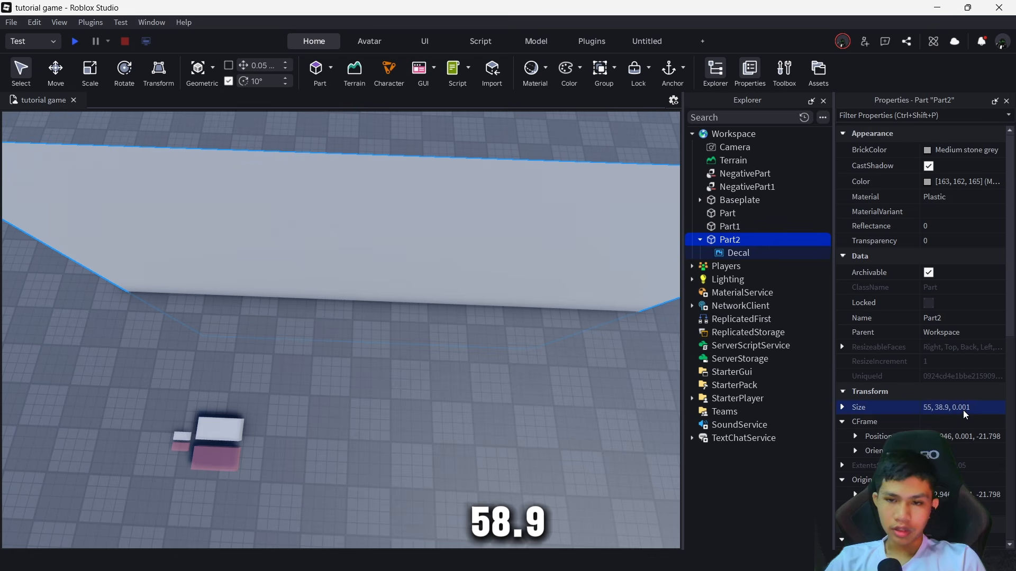
pyautogui.click(704, 254)
pyautogui.click(671, 255)
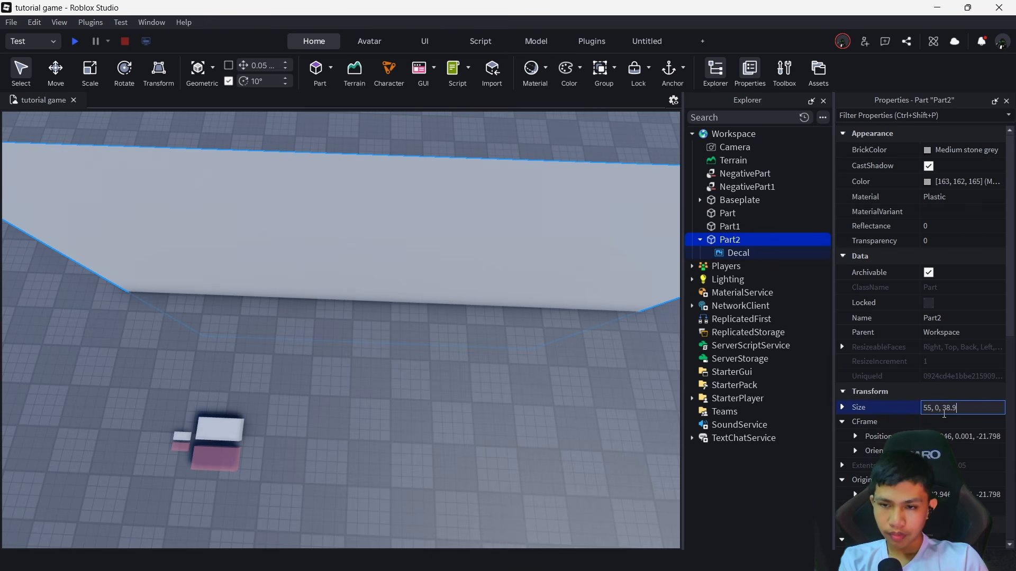
pyautogui.press('Return')
pyautogui.moveTo(554, 357); pyautogui.dragTo(542, 255)
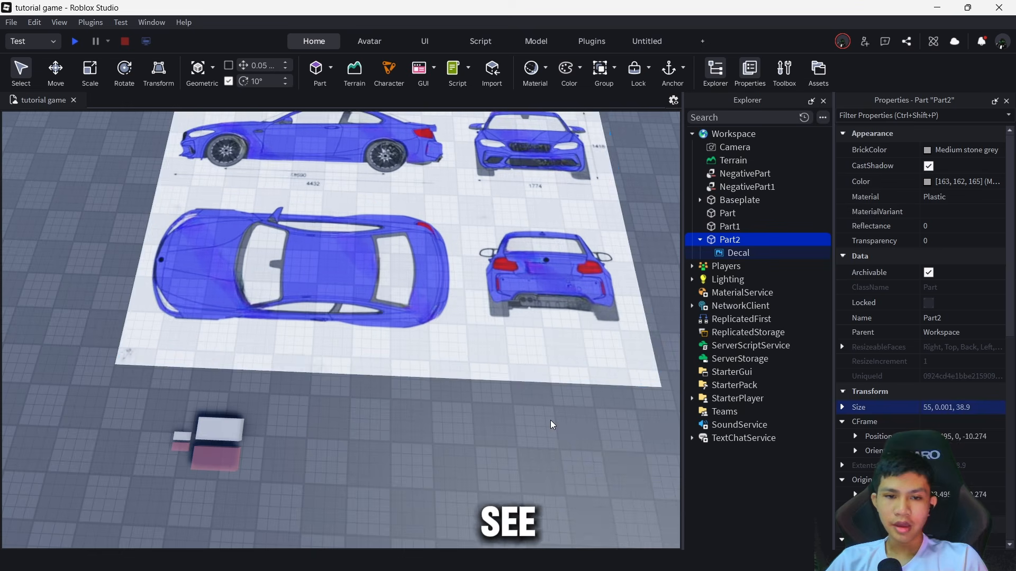
# Duplicate the blueprint plate and tilt the copy upright so it stands perpendicular to the flat one
pyautogui.scroll(-2, 551, 423)
pyautogui.press('e')
pyautogui.hotkey('ctrl', '3')
pyautogui.hotkey('ctrl', 'd')
pyautogui.moveTo(521, 361); pyautogui.dragTo(502, 227)
pyautogui.press('t')
pyautogui.press('f')
# Lower the upright blueprint copy through the flat plate and shift it across the car's top view
pyautogui.hotkey('ctrl', '2')
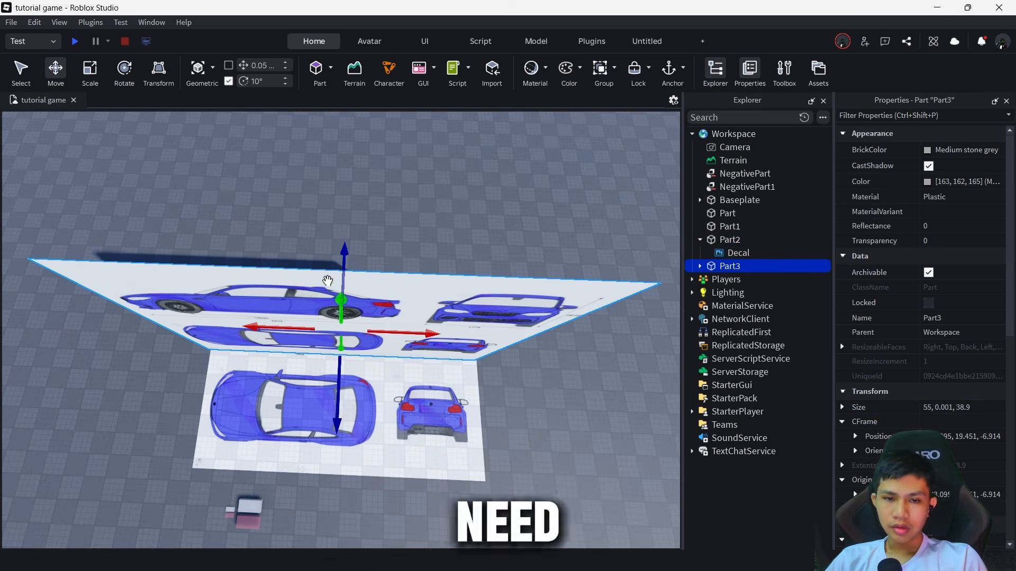
pyautogui.moveTo(340, 294); pyautogui.dragTo(315, 345)
pyautogui.press('f')
pyautogui.moveTo(318, 339); pyautogui.dragTo(317, 288, button='right')
pyautogui.scroll(3, 317, 318)
pyautogui.moveTo(324, 345); pyautogui.dragTo(338, 410)
pyautogui.scroll(4, 425, 332)
pyautogui.press('s')
pyautogui.press('a')
pyautogui.moveTo(337, 410); pyautogui.dragTo(334, 408, button='right')
pyautogui.press('w')
pyautogui.moveTo(446, 325); pyautogui.dragTo(443, 324)
pyautogui.scroll(-2, 401, 375)
pyautogui.moveTo(401, 375); pyautogui.dragTo(363, 294, button='right')
pyautogui.scroll(-3, 363, 293)
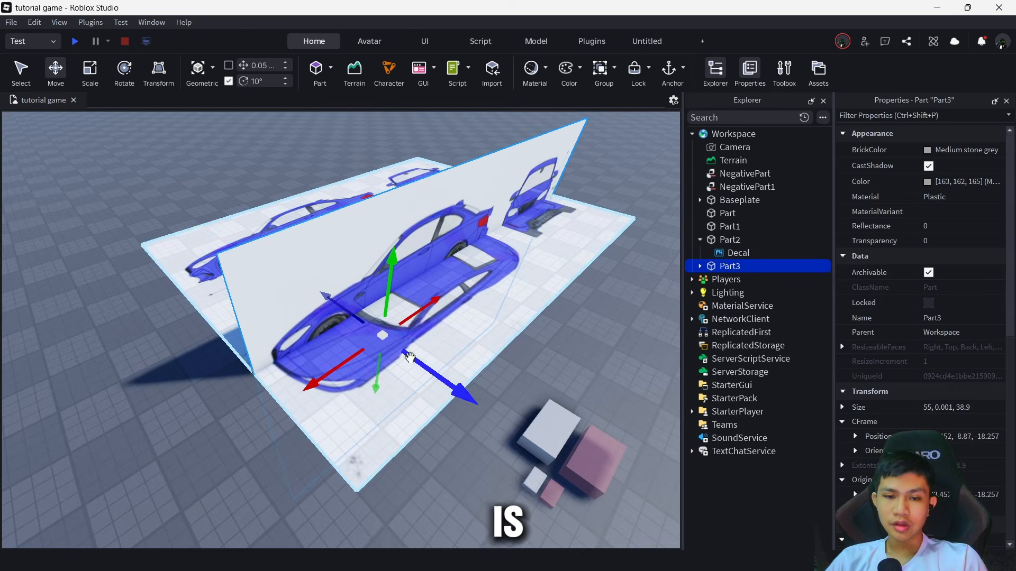
# Move the upright copy back beside the car's top view and adjust its height so the side-view wheels meet the flat plate
pyautogui.moveTo(410, 358); pyautogui.dragTo(362, 324)
pyautogui.moveTo(313, 222); pyautogui.dragTo(310, 187)
pyautogui.scroll(-5, 272, 220)
pyautogui.click(205, 383)
pyautogui.press('d')
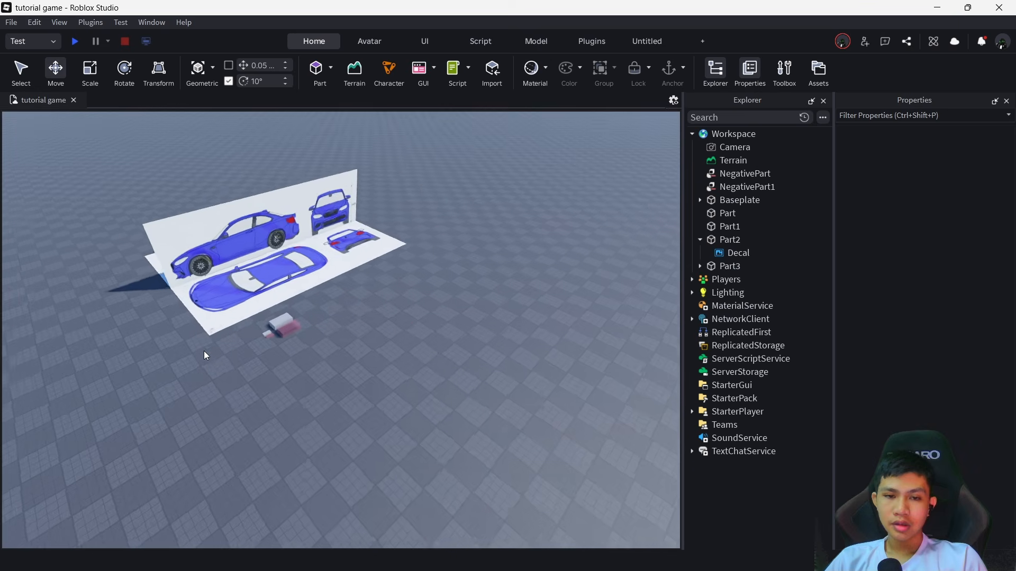
# Duplicate the upright blueprint plate and rotate the copy perpendicular to the side-view plate
pyautogui.moveTo(204, 356); pyautogui.dragTo(185, 275, button='right')
pyautogui.scroll(2, 341, 330)
pyautogui.scroll(-1, 389, 437)
pyautogui.click(389, 426)
pyautogui.hotkey('ctrl', 'd')
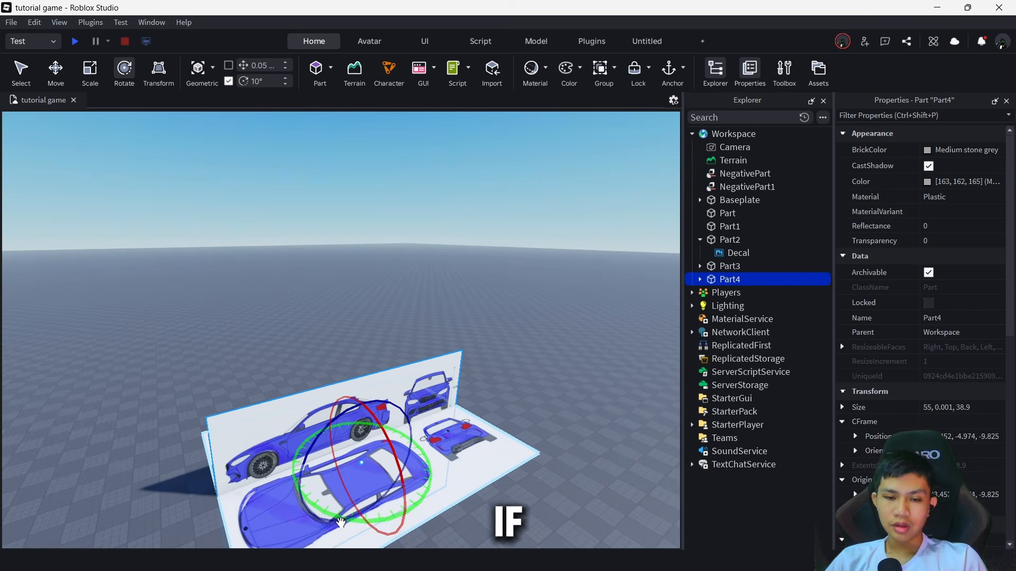
pyautogui.moveTo(341, 522); pyautogui.dragTo(233, 441)
# Move the rotated copy to line up its front view with the car's top view near the rear end
pyautogui.hotkey('ctrl', '2')
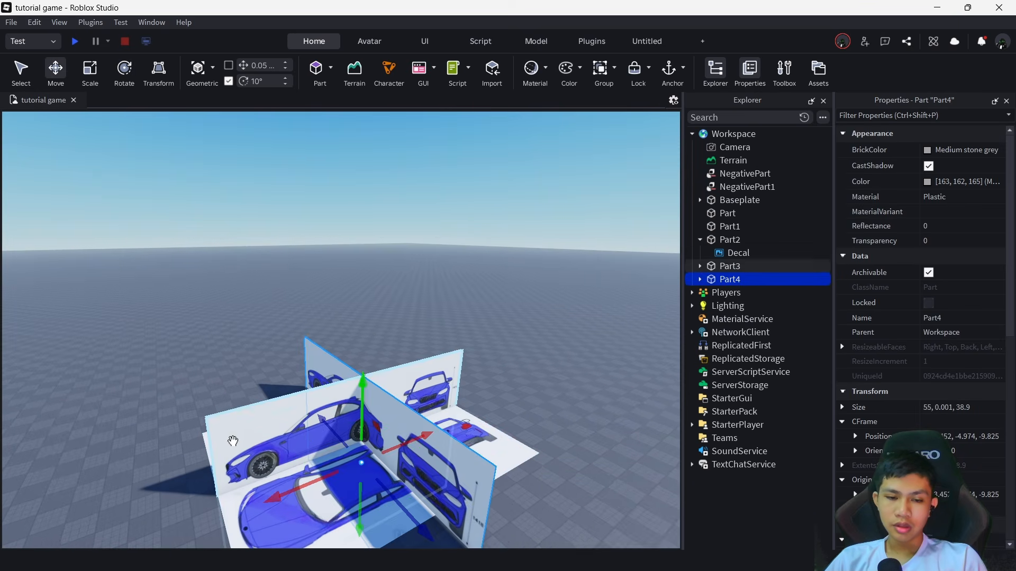
pyautogui.moveTo(272, 491); pyautogui.dragTo(325, 477)
pyautogui.moveTo(425, 465); pyautogui.dragTo(428, 467, button='right')
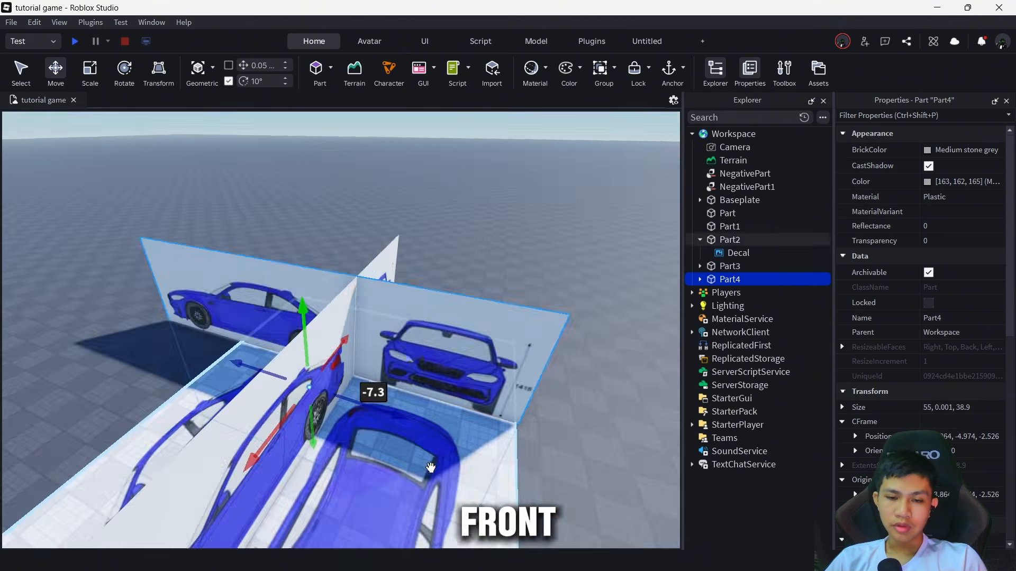
pyautogui.scroll(3, 428, 467)
pyautogui.moveTo(252, 378); pyautogui.dragTo(228, 373)
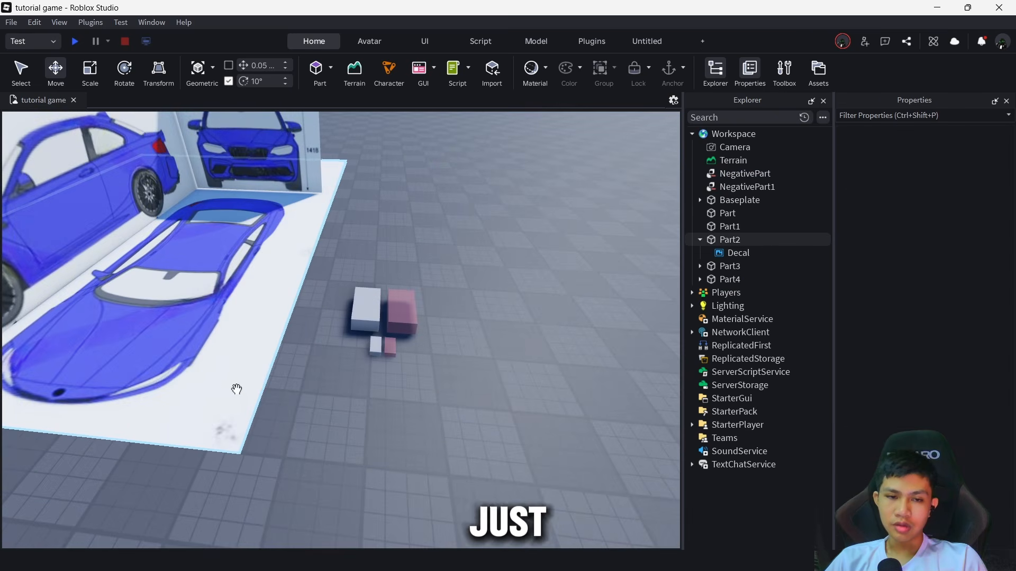
# Duplicate the small negative block and place the copy on the flat blueprint beside the car's hood
pyautogui.scroll(-3, 249, 308)
pyautogui.moveTo(249, 309); pyautogui.dragTo(298, 379, button='right')
pyautogui.scroll(5, 293, 377)
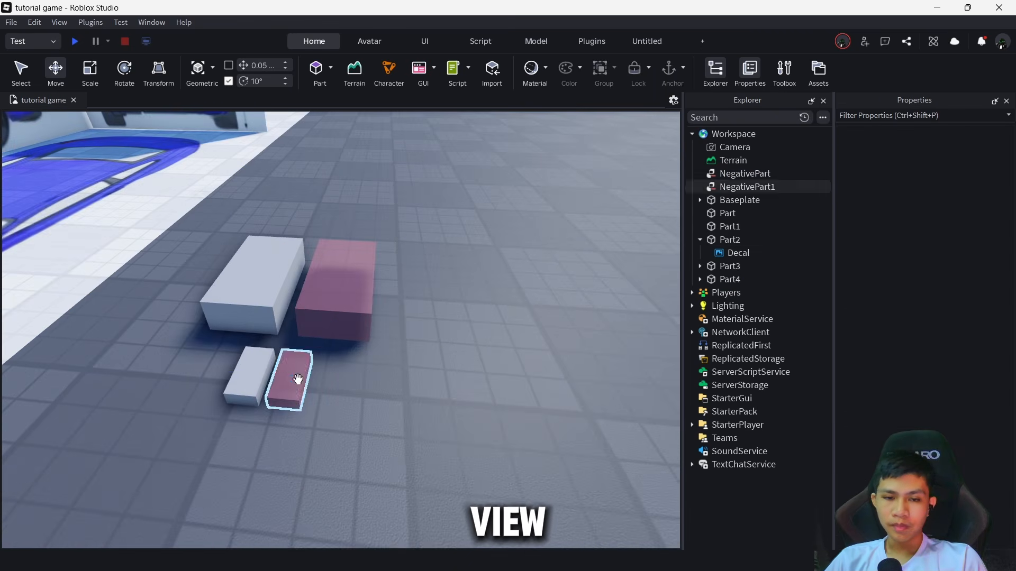
pyautogui.click(298, 379)
pyautogui.hotkey('ctrl', 'd')
pyautogui.press('a')
pyautogui.moveTo(298, 379); pyautogui.dragTo(298, 380)
pyautogui.press('s')
pyautogui.press('w')
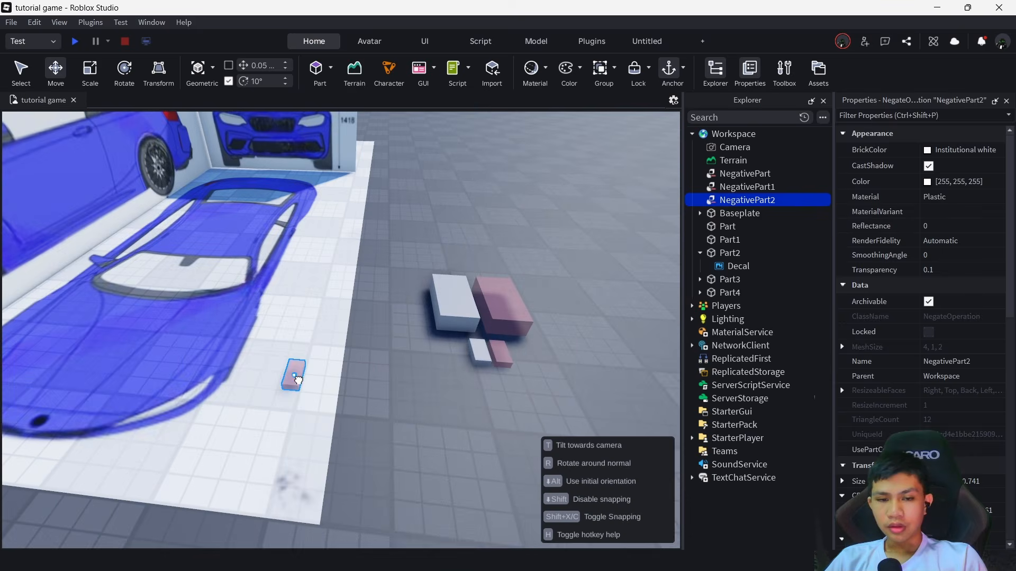
# Scale the copied negative block taller and wider until it reaches the front side edge of the car's top view
pyautogui.hotkey('ctrl', '3')
pyautogui.moveTo(282, 344); pyautogui.dragTo(268, 255)
pyautogui.moveTo(318, 362); pyautogui.dragTo(362, 372)
pyautogui.press('a')
pyautogui.scroll(3, 363, 372)
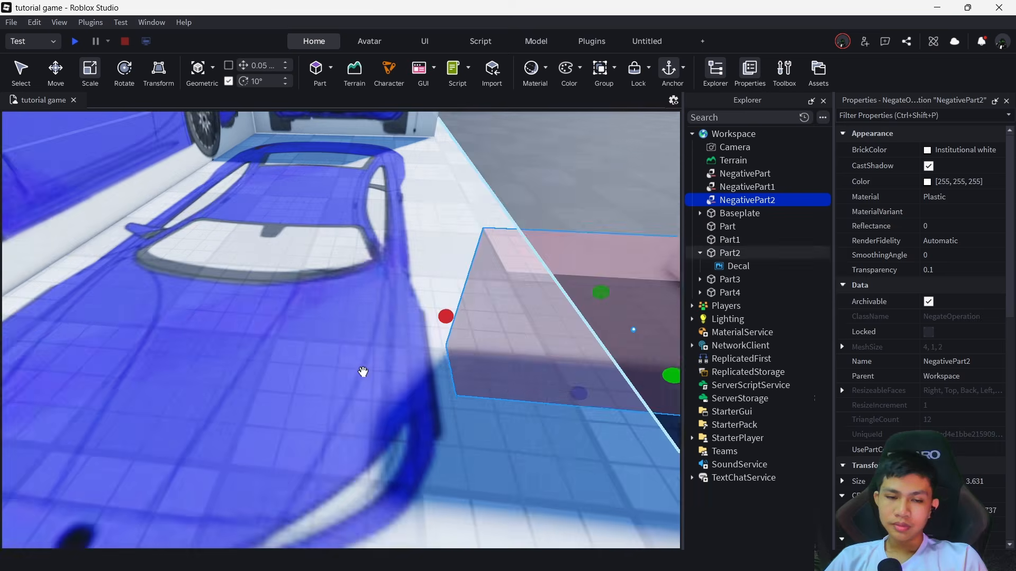
pyautogui.press('d')
pyautogui.moveTo(393, 317); pyautogui.dragTo(365, 311)
pyautogui.scroll(-4, 371, 328)
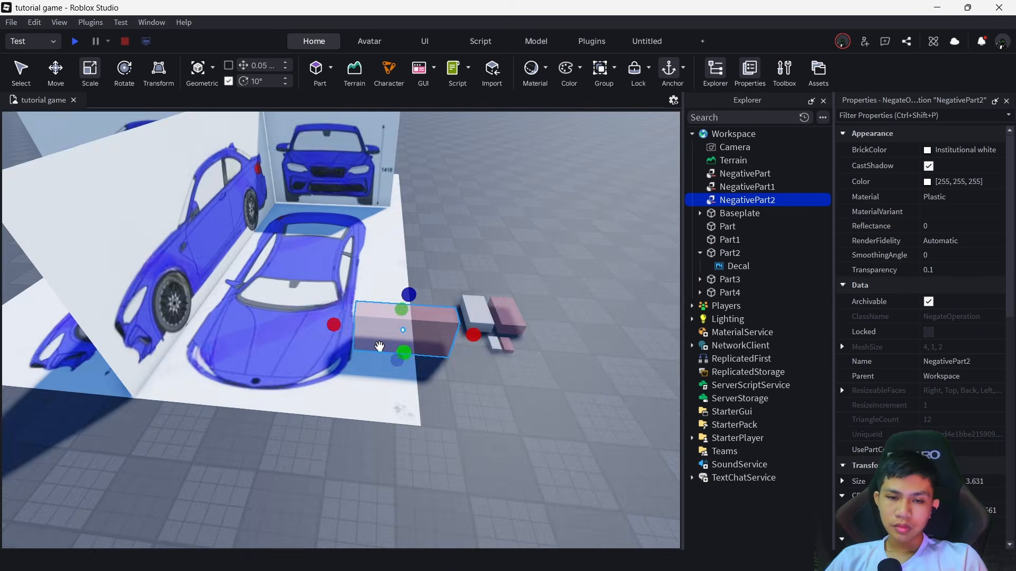
pyautogui.press('s')
pyautogui.press('d')
pyautogui.click(375, 478)
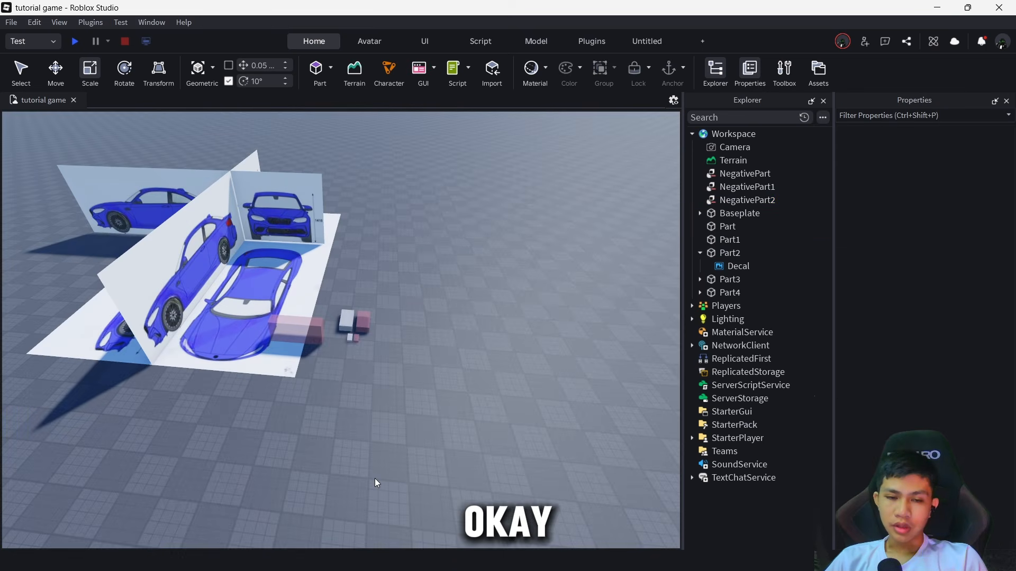
# Create a mirror plane with the mirror plugin and align it lengthwise along the centre of the car's top view
pyautogui.click(647, 42)
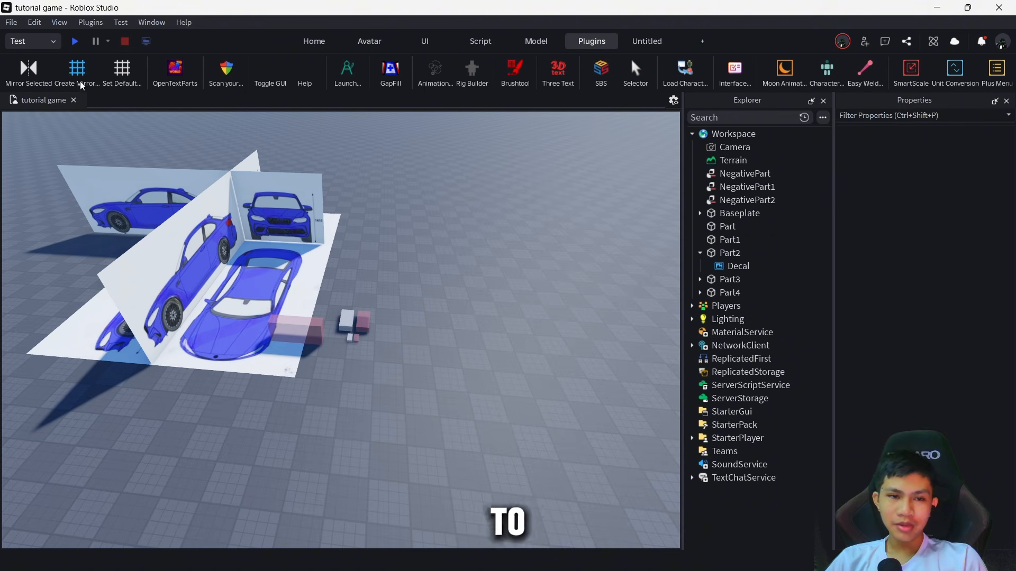
pyautogui.click(78, 69)
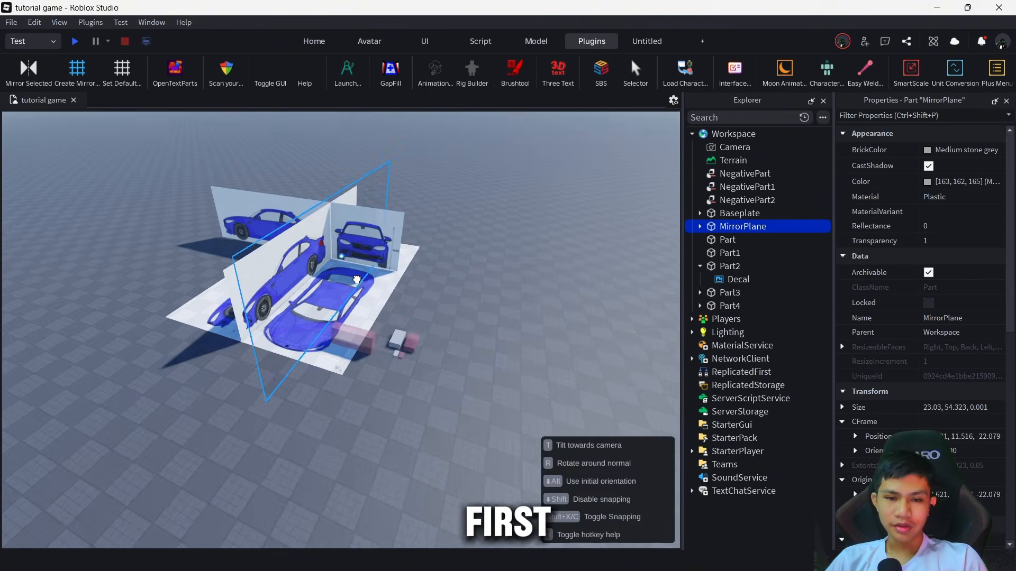
pyautogui.keyDown('shift'); pyautogui.scroll(3, 367, 282); pyautogui.keyUp('shift')
pyautogui.keyDown('shift'); pyautogui.moveTo(367, 282); pyautogui.dragTo(427, 298); pyautogui.keyUp('shift')
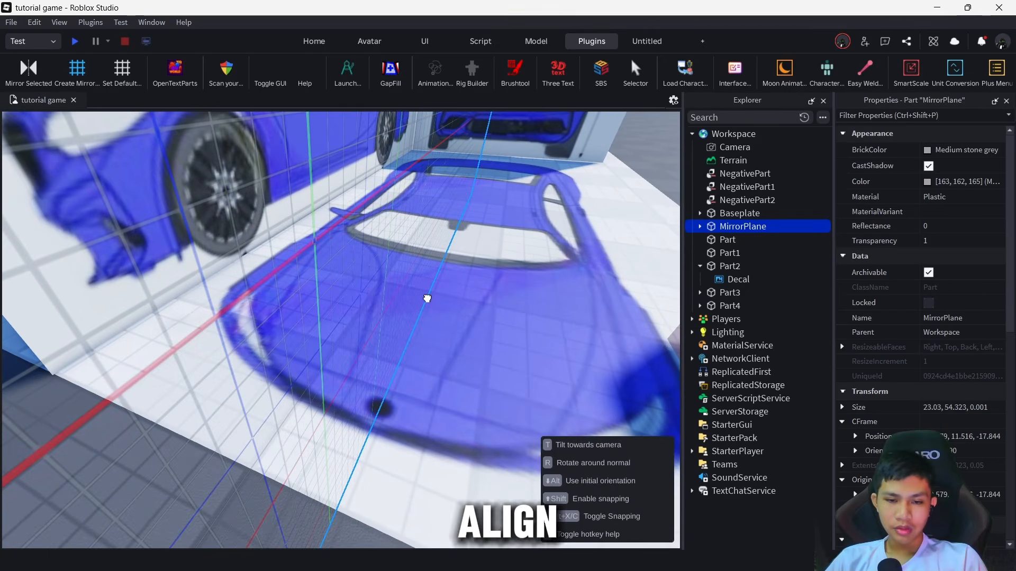
pyautogui.scroll(-3, 383, 292)
pyautogui.moveTo(256, 248); pyautogui.dragTo(443, 152)
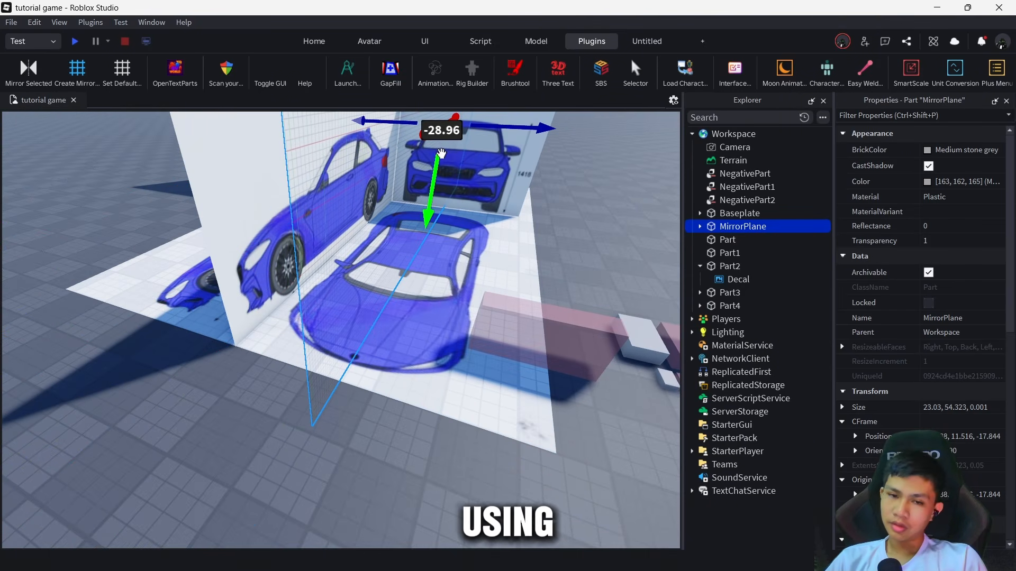
pyautogui.scroll(-3, 442, 154)
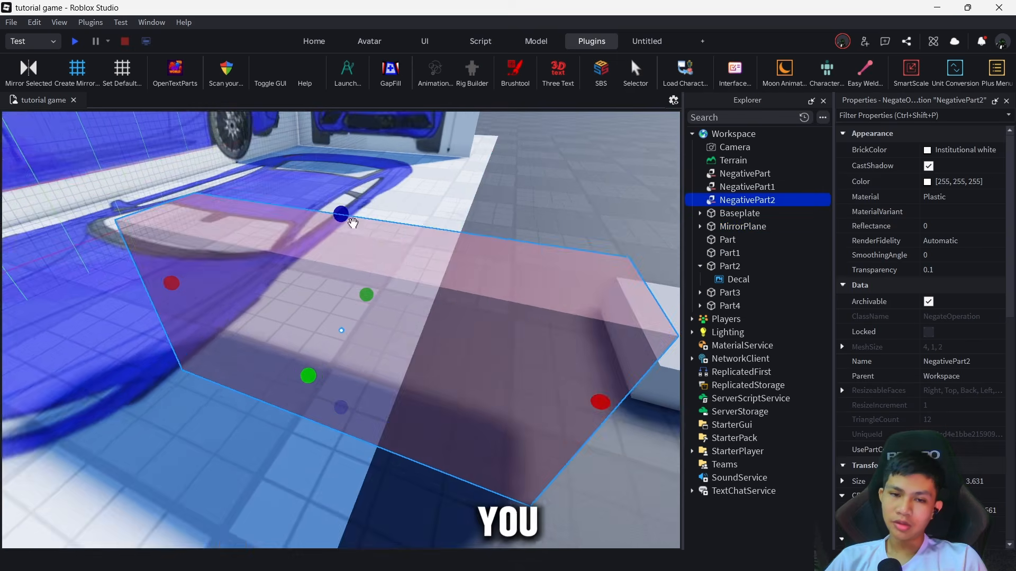
# Resize the negative block and configure Archimedes with direction Y², Flip Axis on, Swap Sides off and a 4° angle
pyautogui.moveTo(342, 216); pyautogui.dragTo(343, 238)
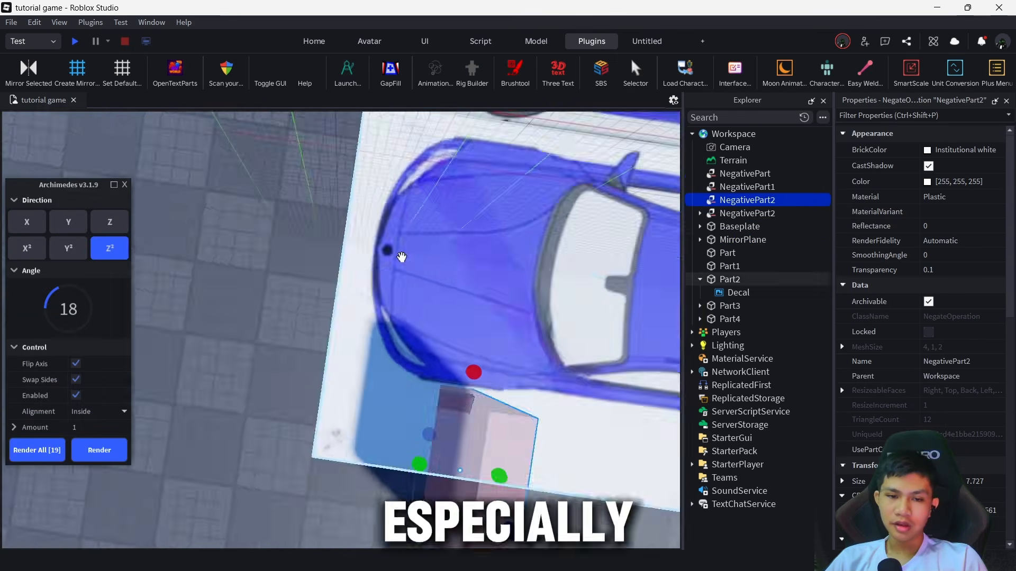
pyautogui.click(96, 249)
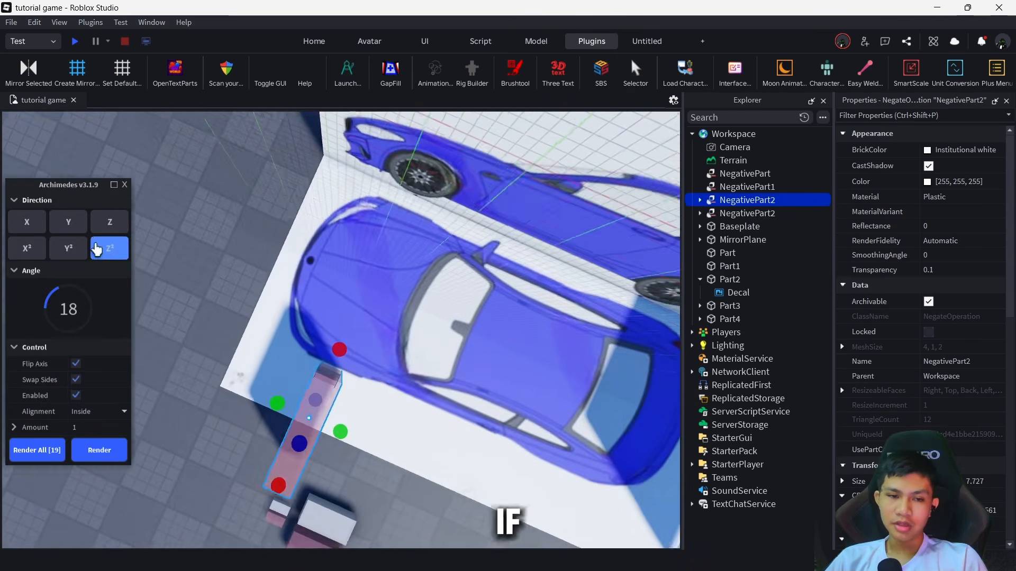
pyautogui.click(40, 249)
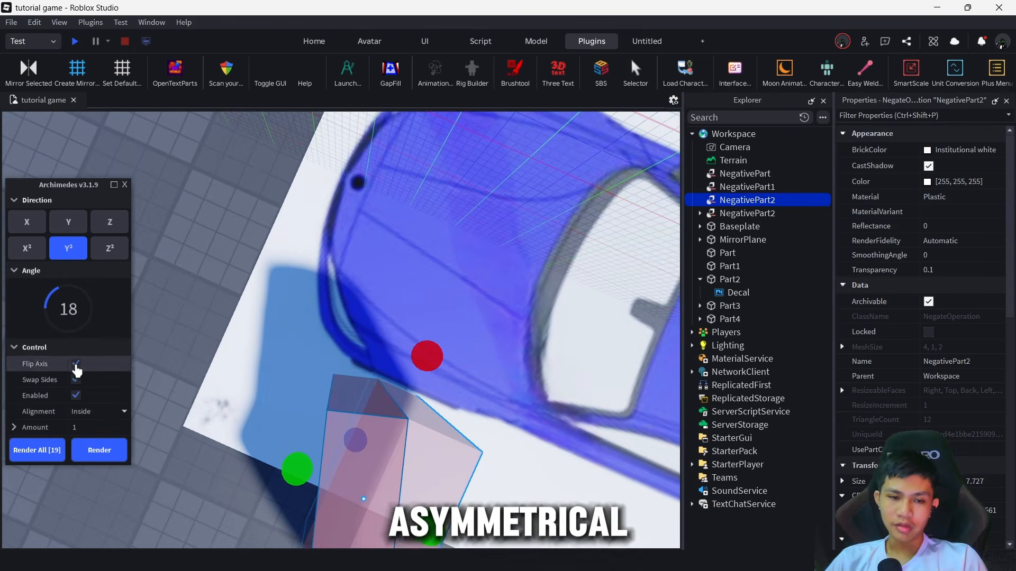
pyautogui.press('a')
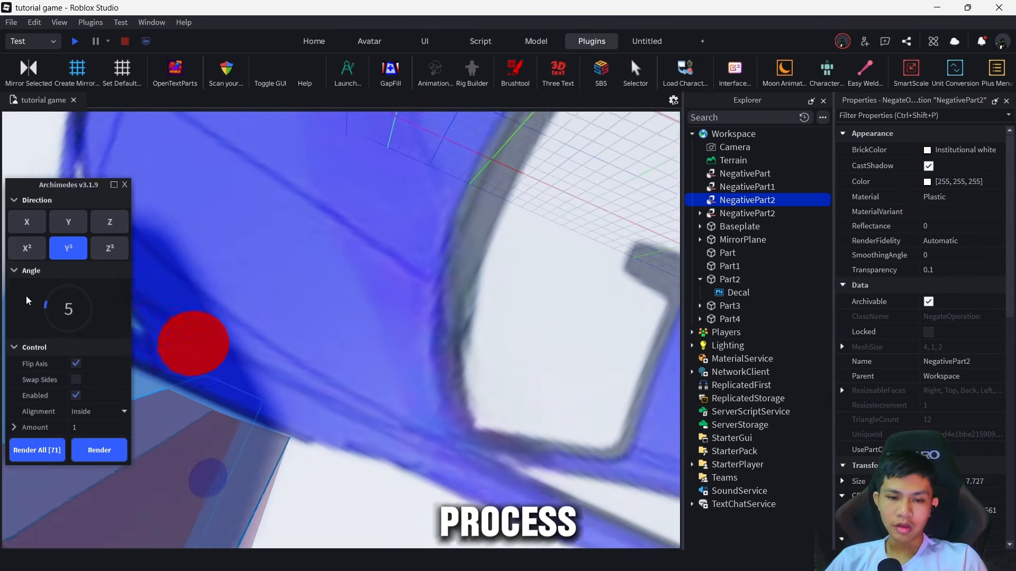
pyautogui.press('q')
pyautogui.moveTo(26, 297); pyautogui.dragTo(20, 299)
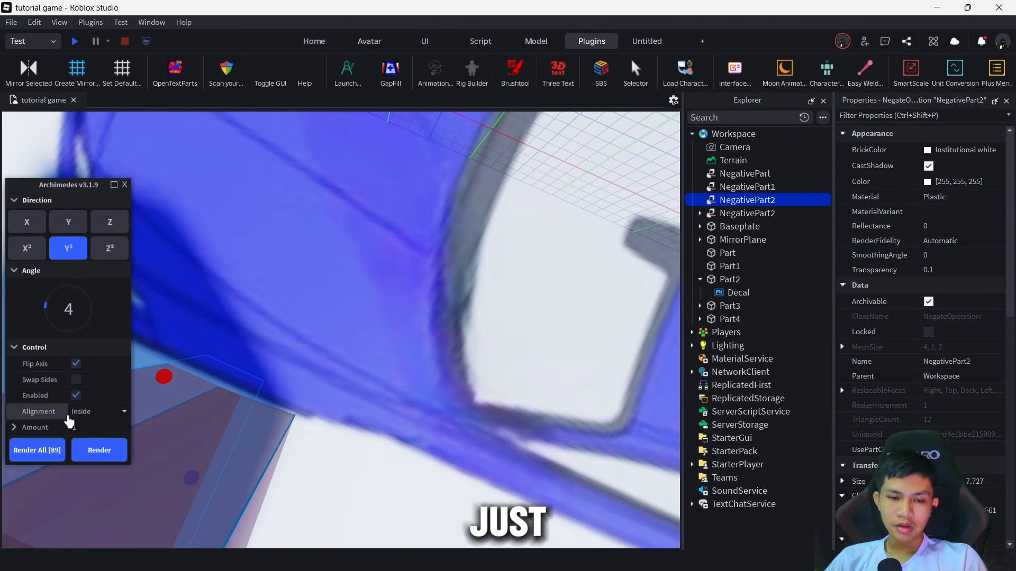
# Render the curved series of negative segments along the car's front side edge and delete the surplus segment
pyautogui.click(91, 451)
pyautogui.scroll(-4, 313, 290)
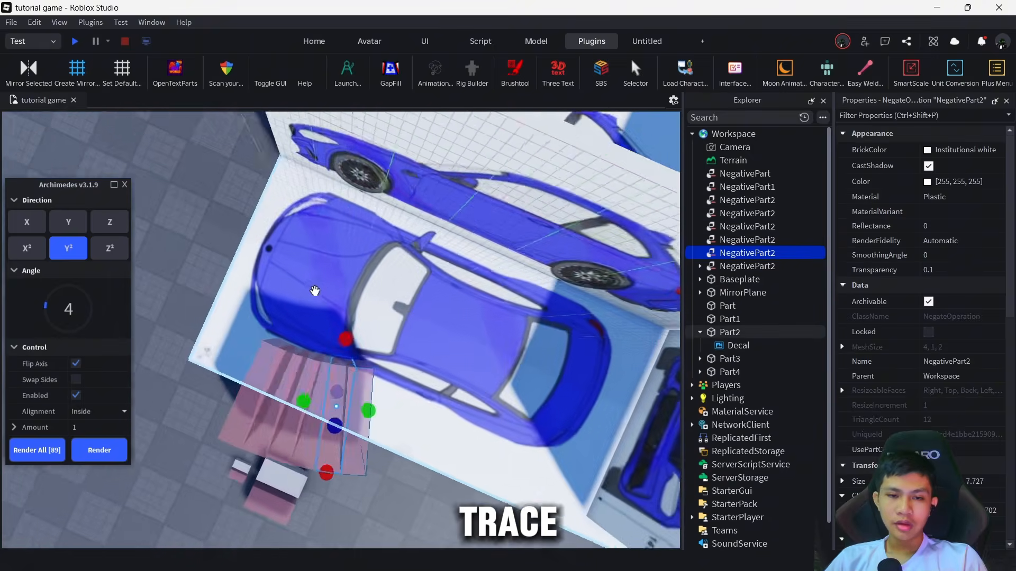
pyautogui.press('Delete')
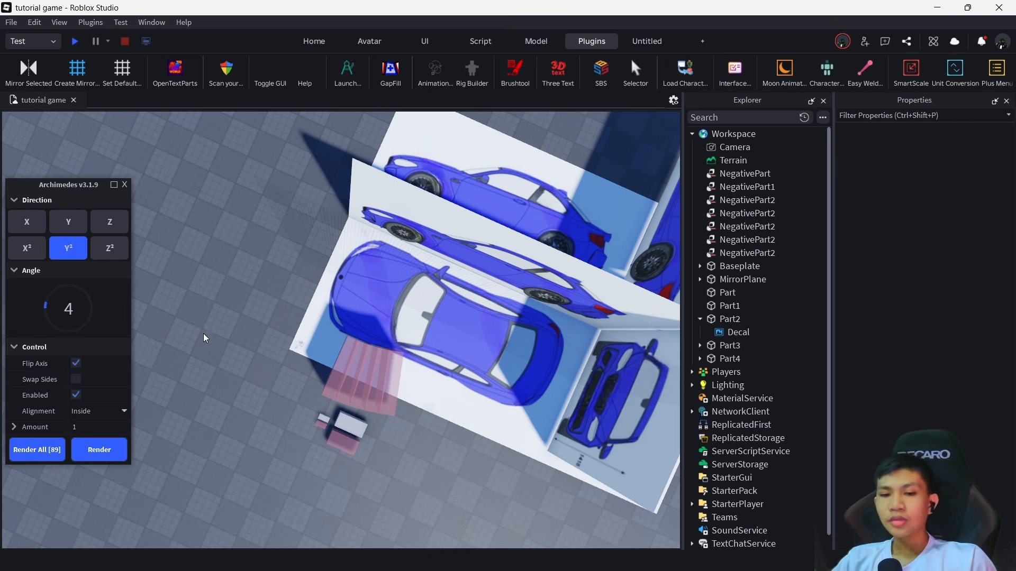
# Examine the blueprint planes and traced negative segments from several angles, closing the Archimedes plugin
pyautogui.moveTo(262, 322); pyautogui.dragTo(262, 322, button='right')
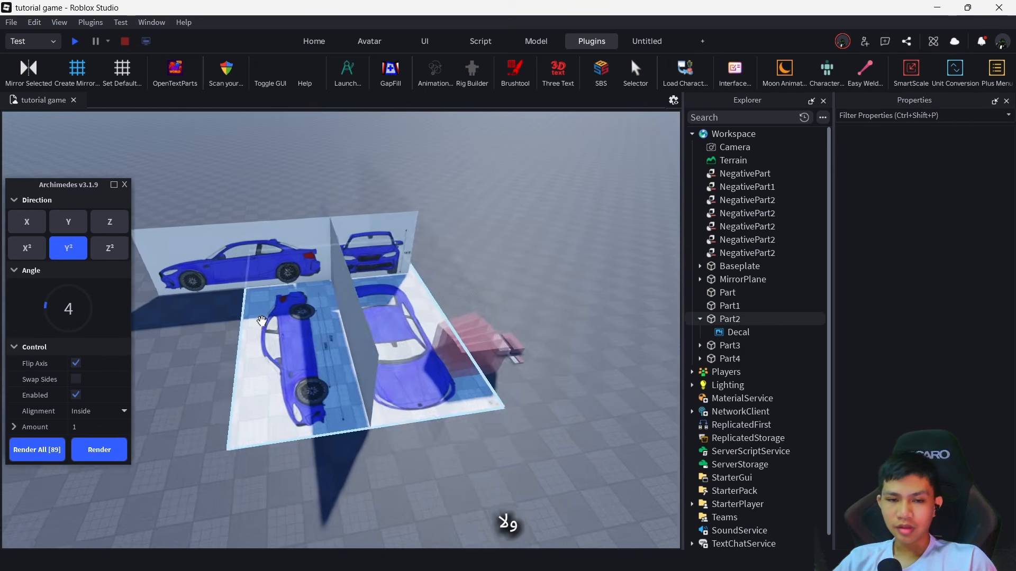
pyautogui.press('a')
pyautogui.press('d')
pyautogui.press('d')
pyautogui.moveTo(121, 314); pyautogui.dragTo(120, 313, button='right')
pyautogui.press('w')
pyautogui.press('e')
pyautogui.press('s')
pyautogui.press('s')
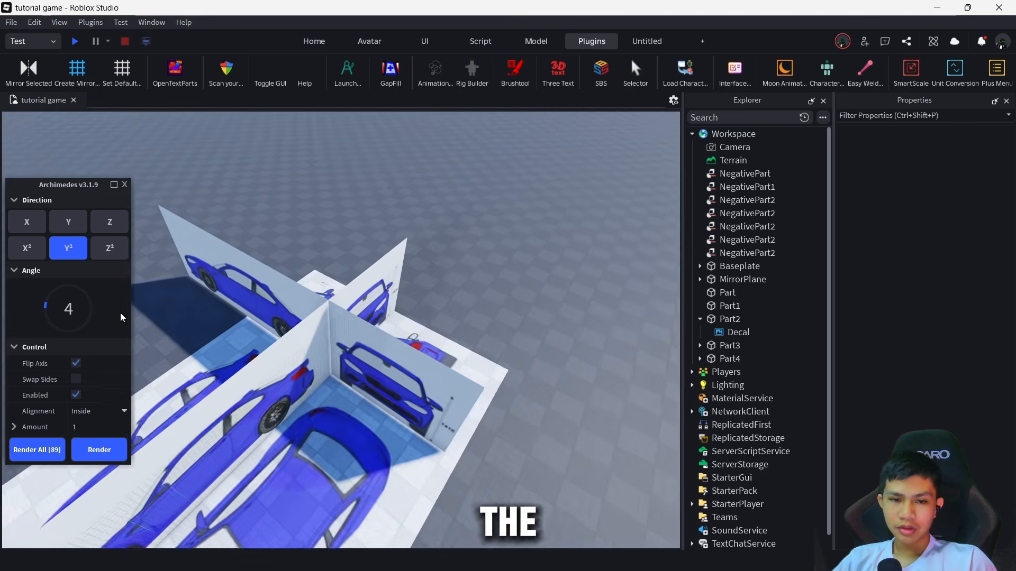
pyautogui.click(124, 185)
pyautogui.press('w')
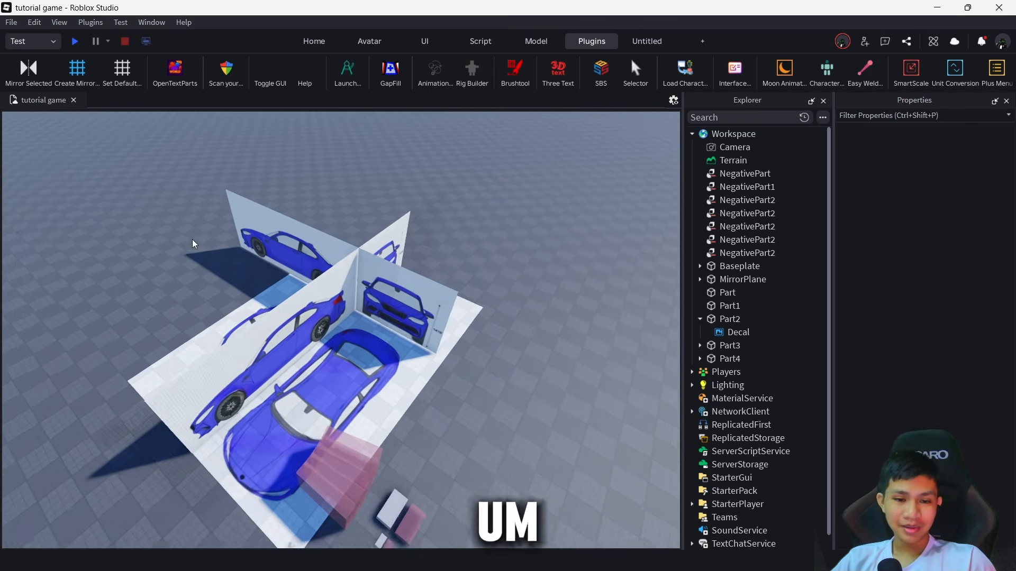
pyautogui.moveTo(190, 239); pyautogui.dragTo(164, 220, button='right')
pyautogui.press('s')
pyautogui.press('s')
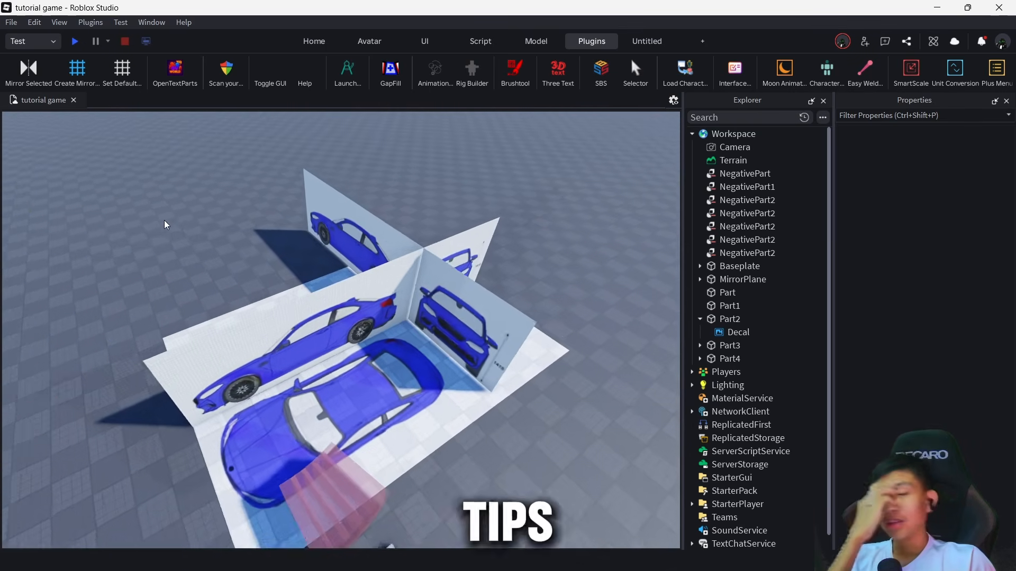
pyautogui.press('w')
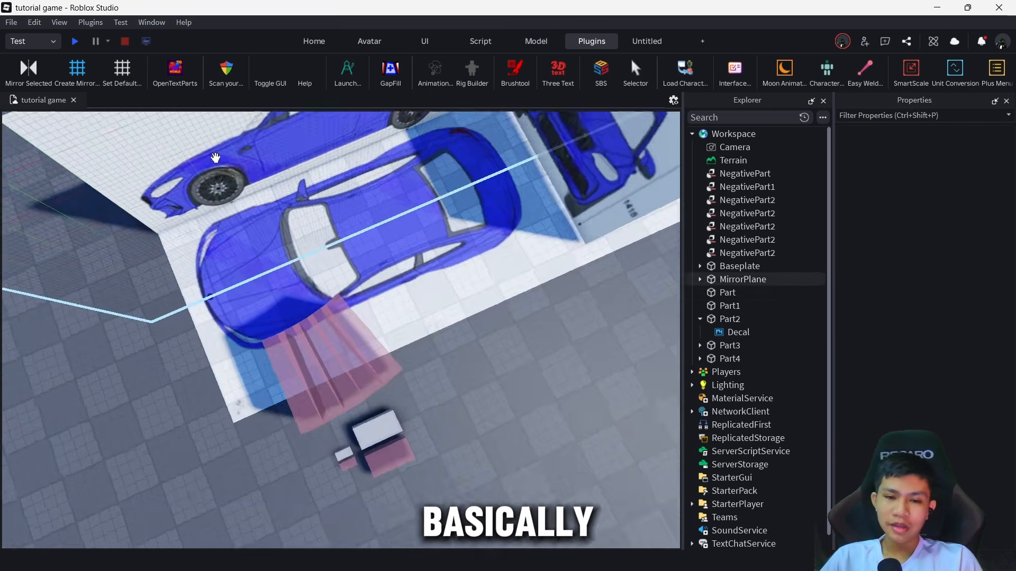
# Inspect the traced negative segments along the car's front side and the surrounding blueprint planes from above and from the side
pyautogui.click(428, 375)
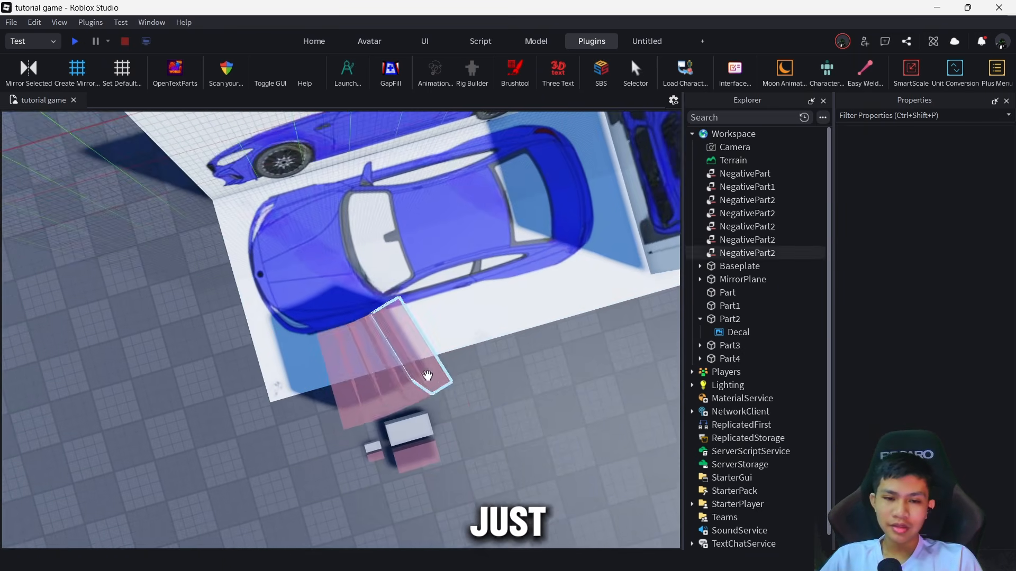
pyautogui.press('d')
pyautogui.press('a')
pyautogui.press('w')
pyautogui.press('s')
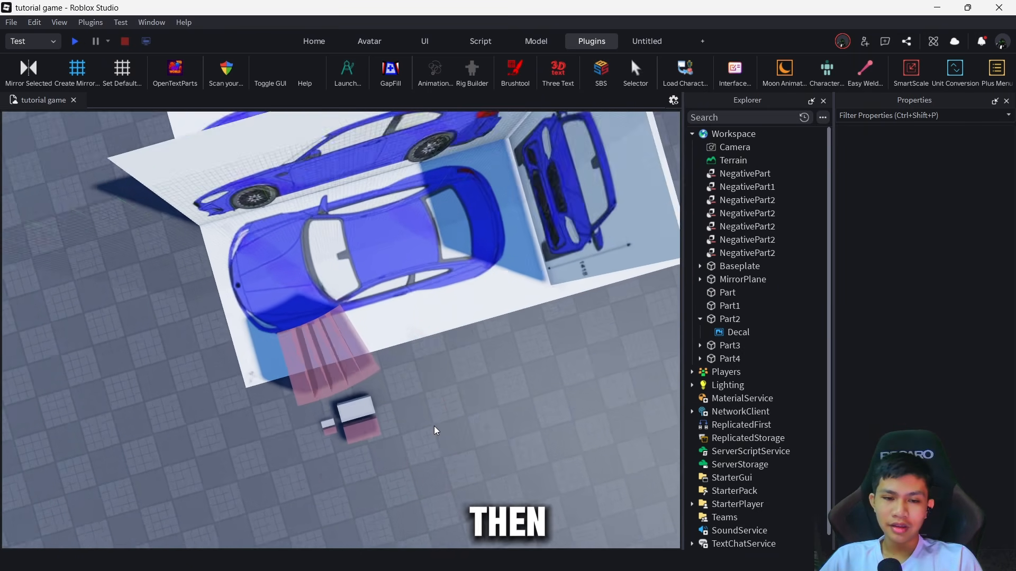
pyautogui.press('s')
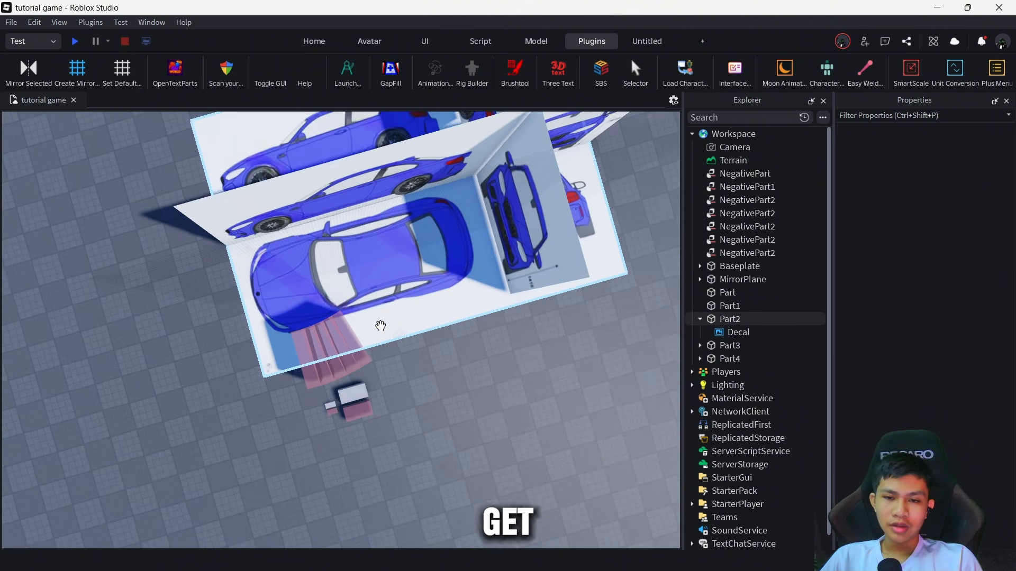
pyautogui.press('w')
pyautogui.moveTo(312, 238); pyautogui.dragTo(313, 238, button='right')
pyautogui.press('d')
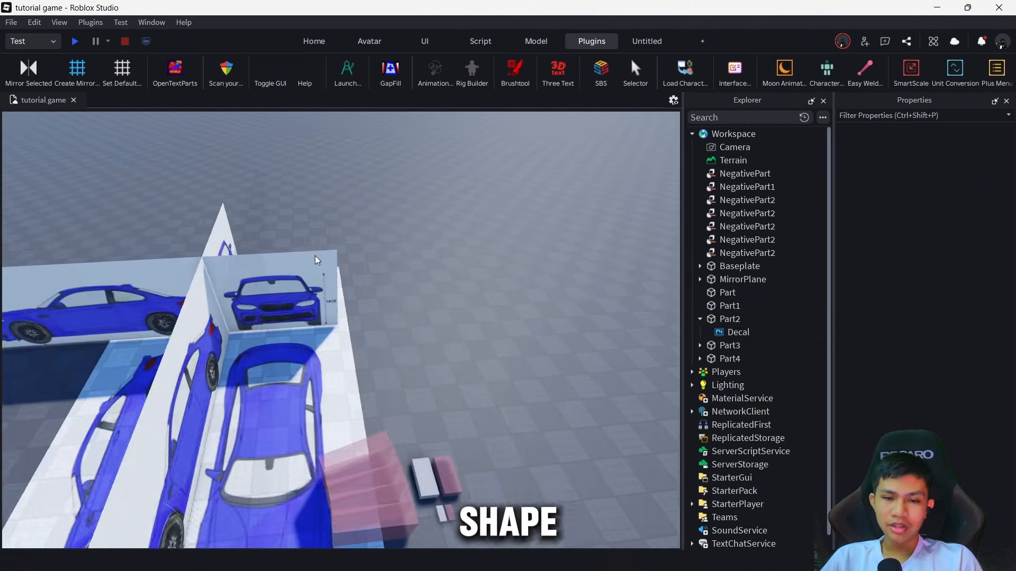
pyautogui.press('a')
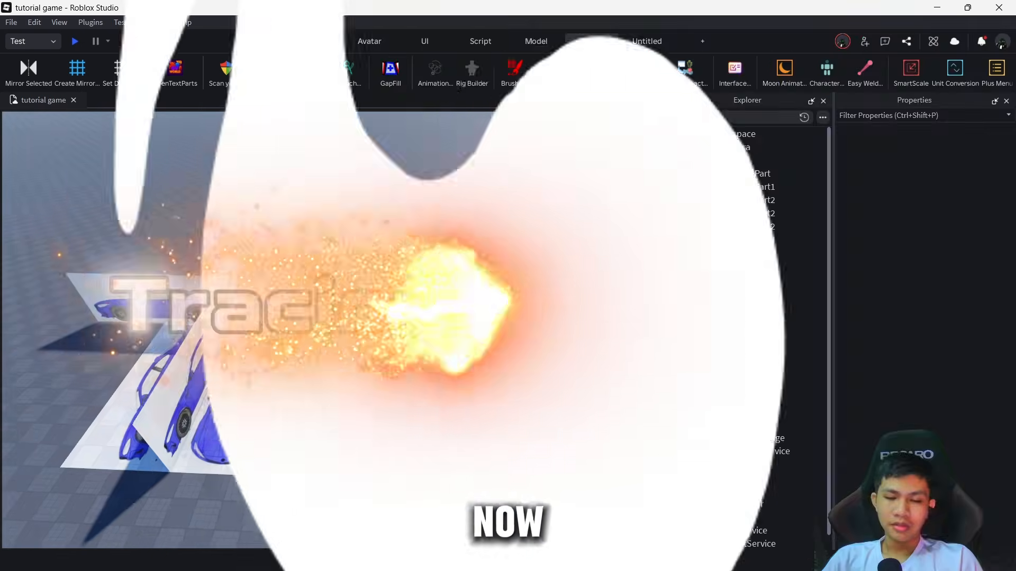
pyautogui.press('d')
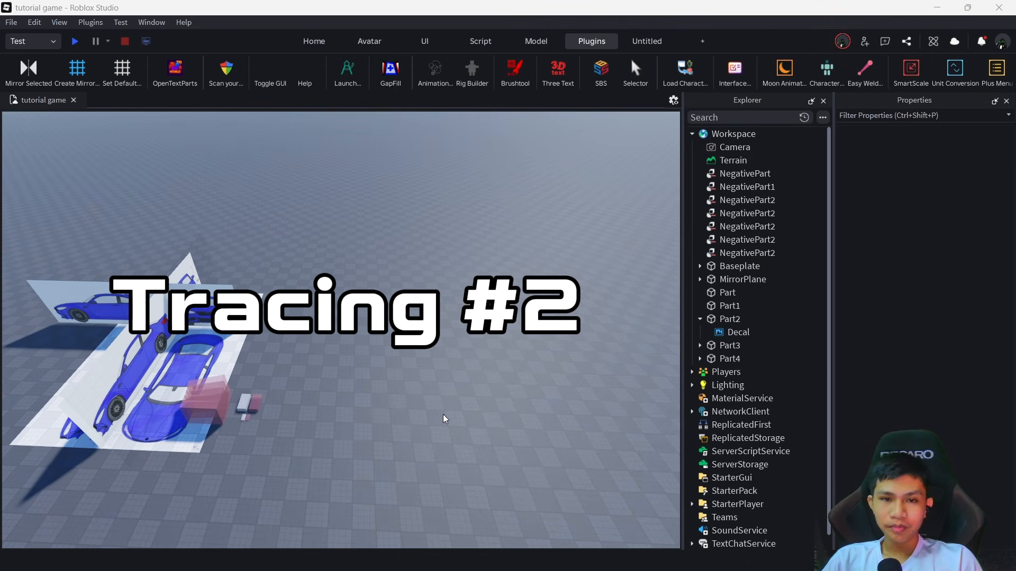
# Close the M (3).png blueprint image and insert the A-Chassis 1.7.1 car from My Models into the workspace
pyautogui.hotkey('alt', 'Tab')
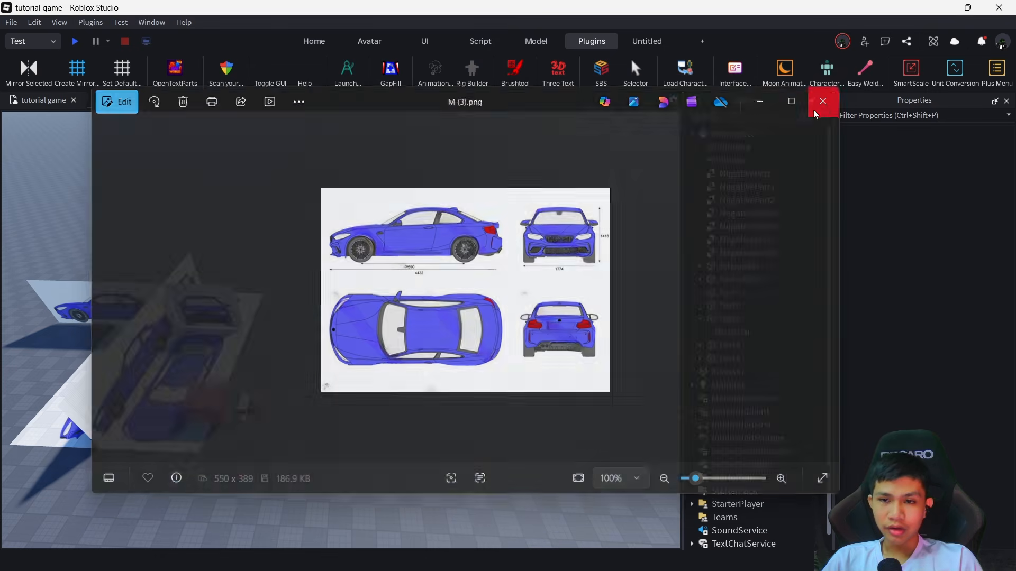
pyautogui.click(820, 100)
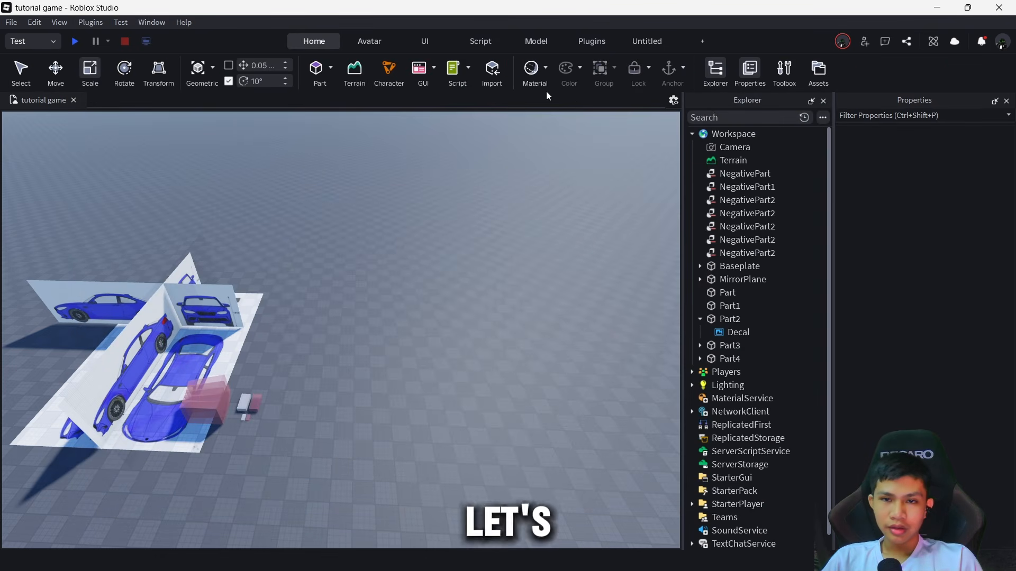
pyautogui.click(784, 72)
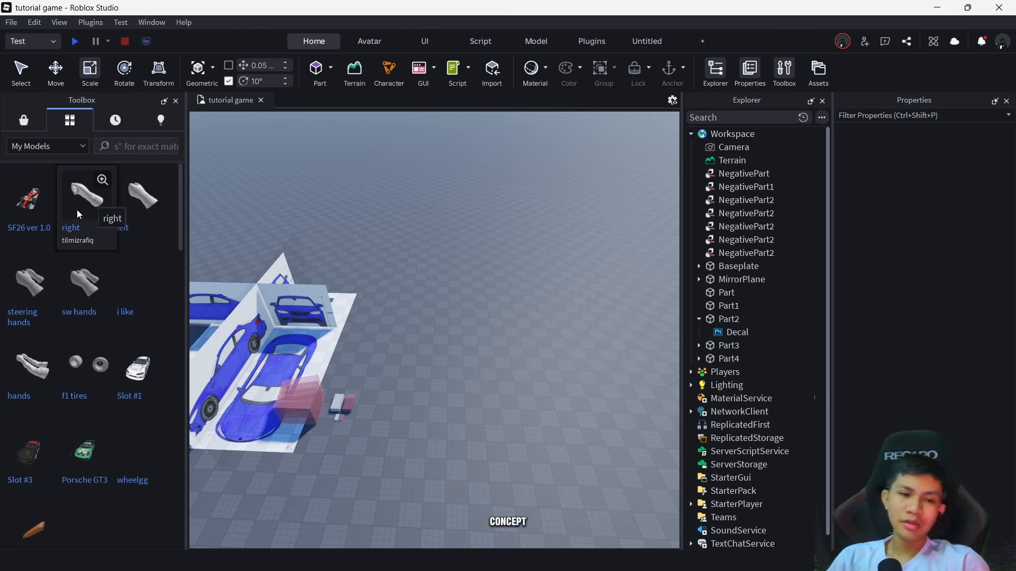
pyautogui.scroll(-4, 147, 341)
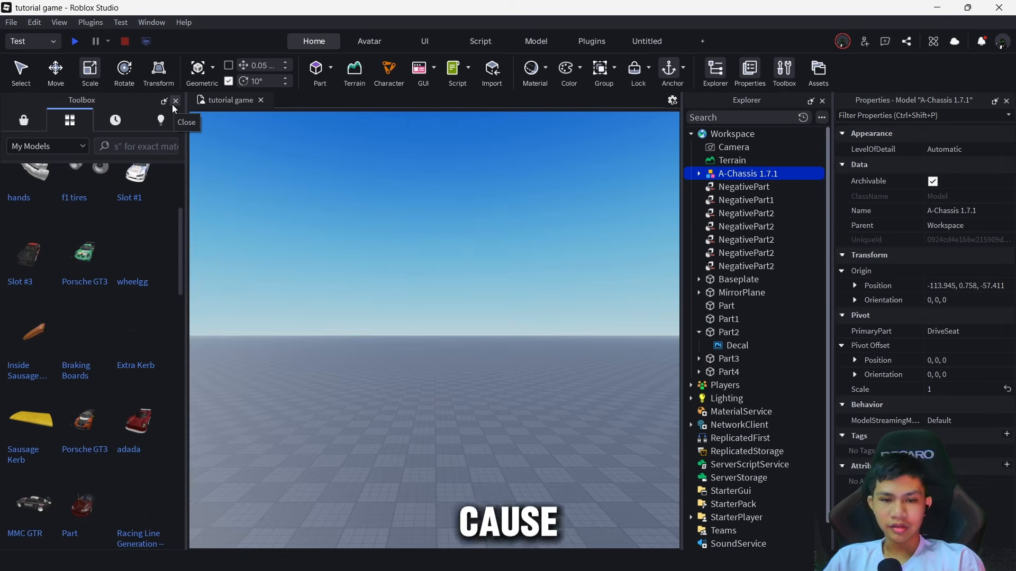
pyautogui.click(176, 101)
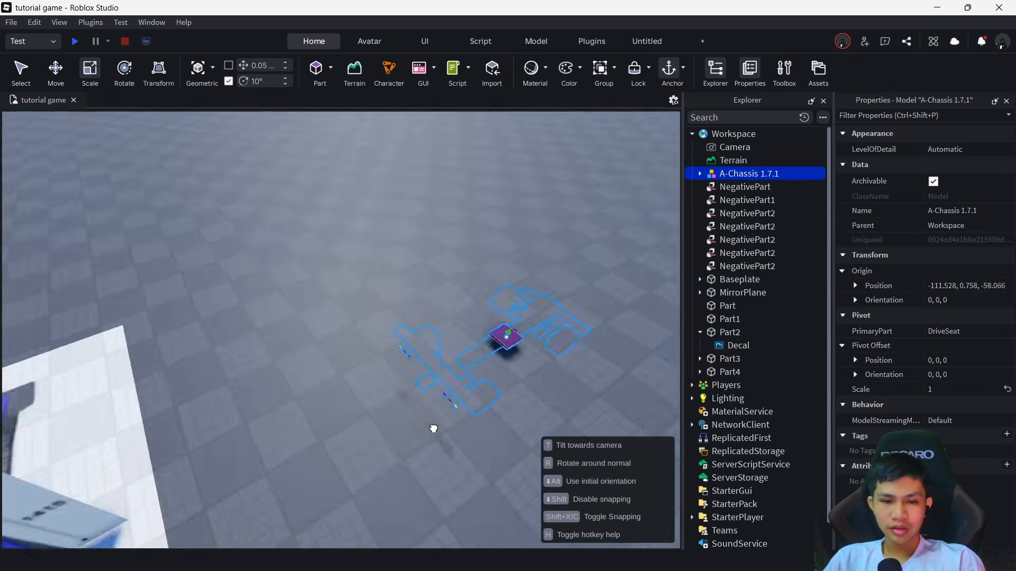
# Rotate the A-Chassis car to a Y orientation of -90, scale it to 1.115 and place it on the baseplate beside the blueprints
pyautogui.press('r')
pyautogui.moveTo(434, 428); pyautogui.dragTo(335, 371)
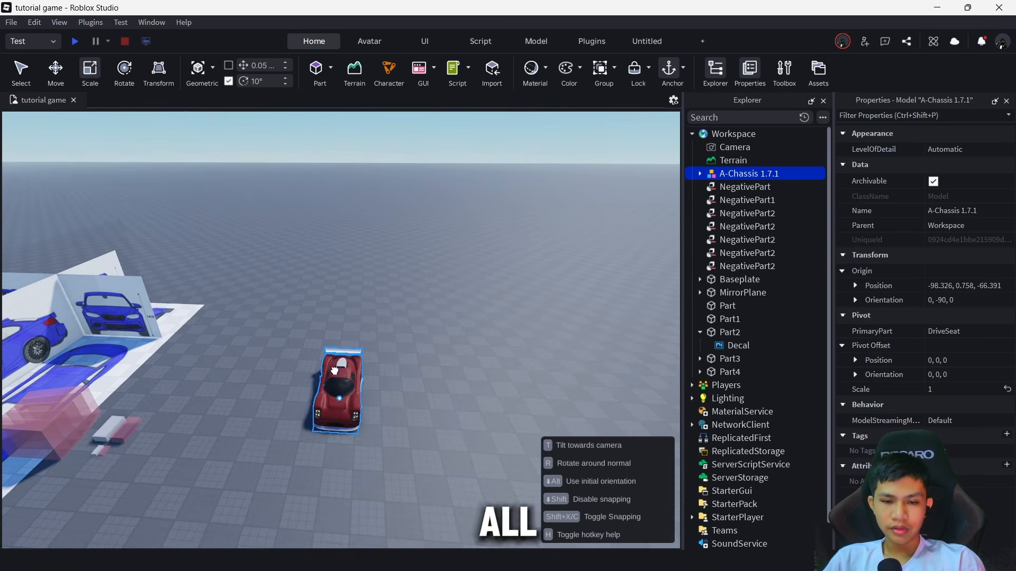
pyautogui.press('w')
pyautogui.press('q')
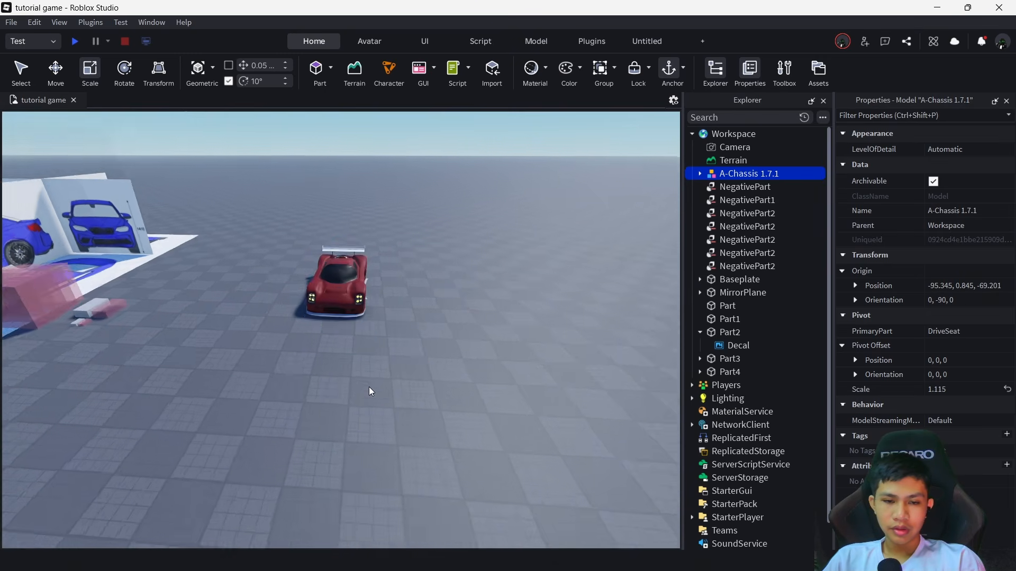
pyautogui.click(368, 387)
pyautogui.press('d')
pyautogui.moveTo(275, 257); pyautogui.dragTo(239, 371)
pyautogui.press('s')
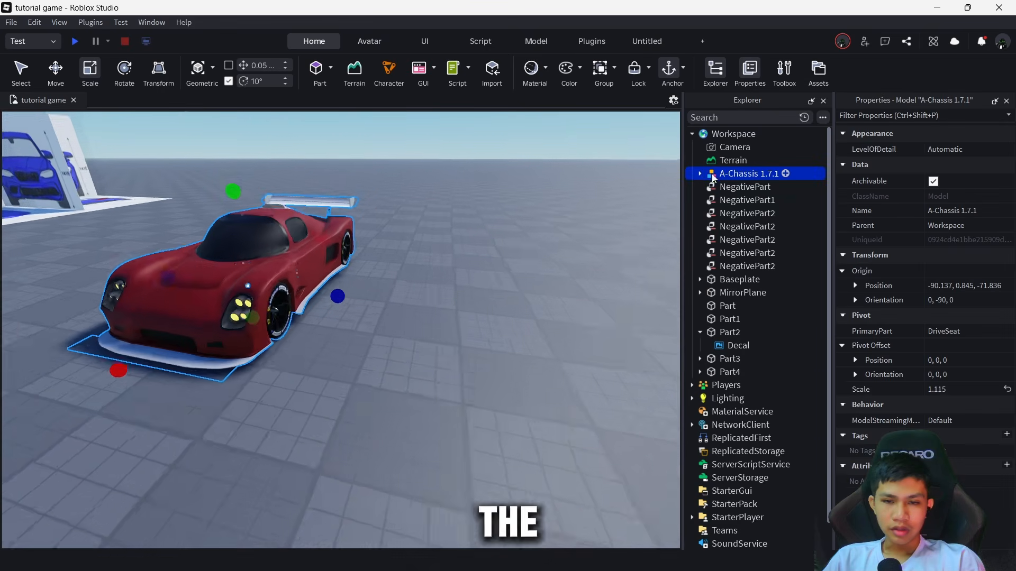
# Separate the body model from A-Chassis 1.7.1 and delete the remaining chassis with its seat, tune and wheels
pyautogui.click(699, 173)
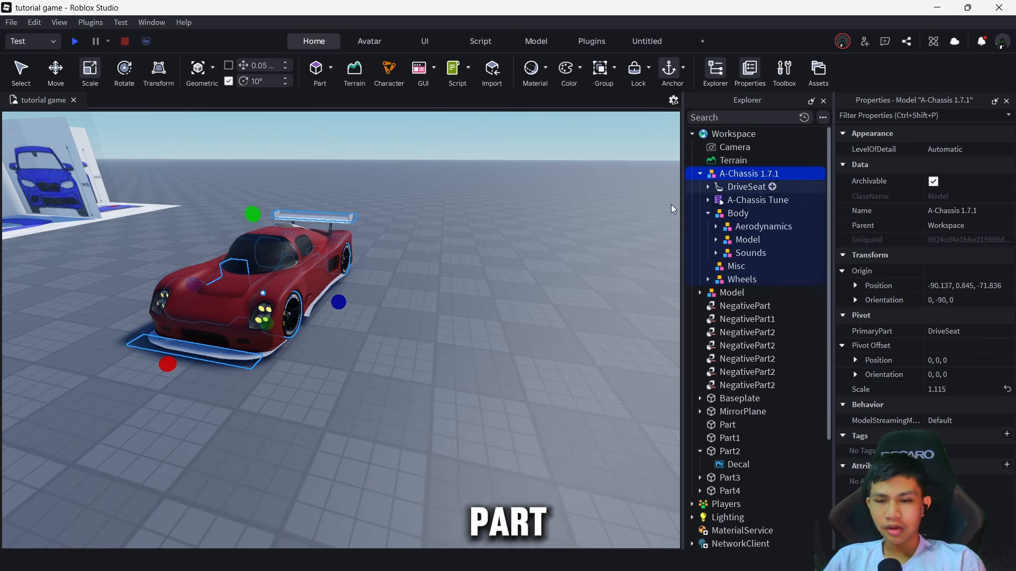
pyautogui.press('Delete')
# Ungroup the car body model and regroup its loose meshes and submodels as a single model
pyautogui.rightClick(313, 207)
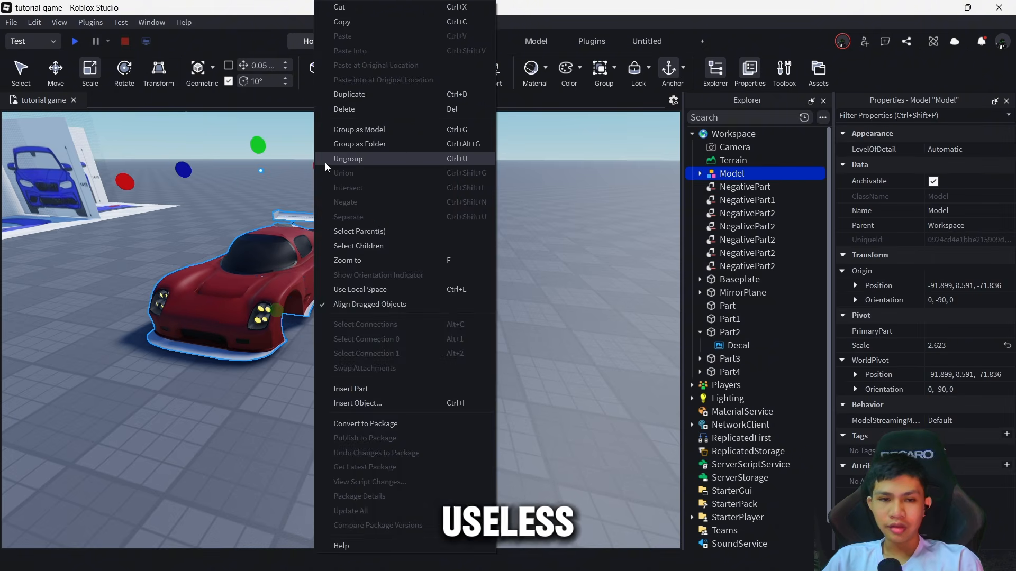
pyautogui.click(326, 163)
pyautogui.moveTo(326, 165); pyautogui.dragTo(319, 221, button='right')
pyautogui.press('a')
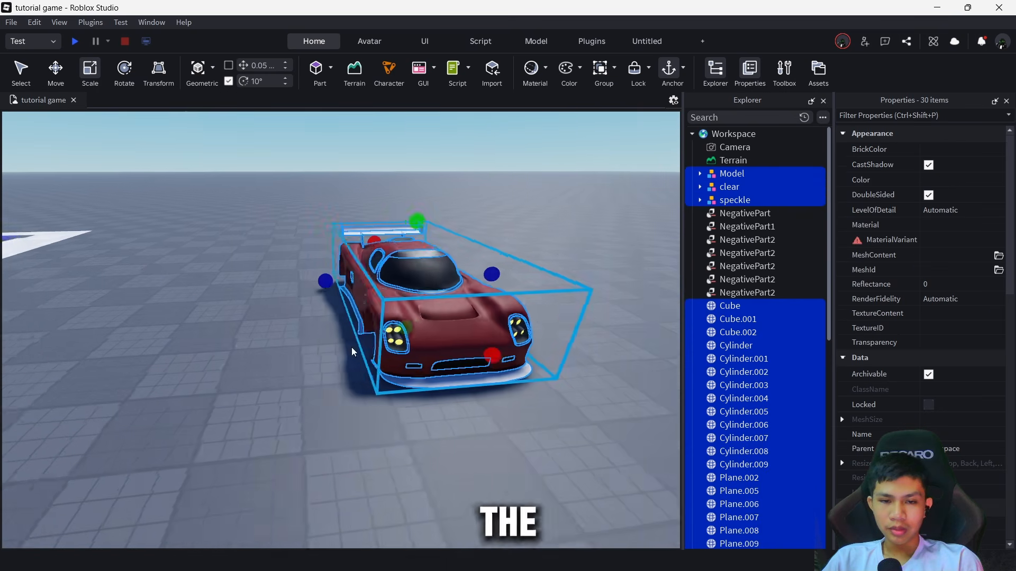
pyautogui.press('d')
pyautogui.rightClick(384, 211)
pyautogui.click(429, 130)
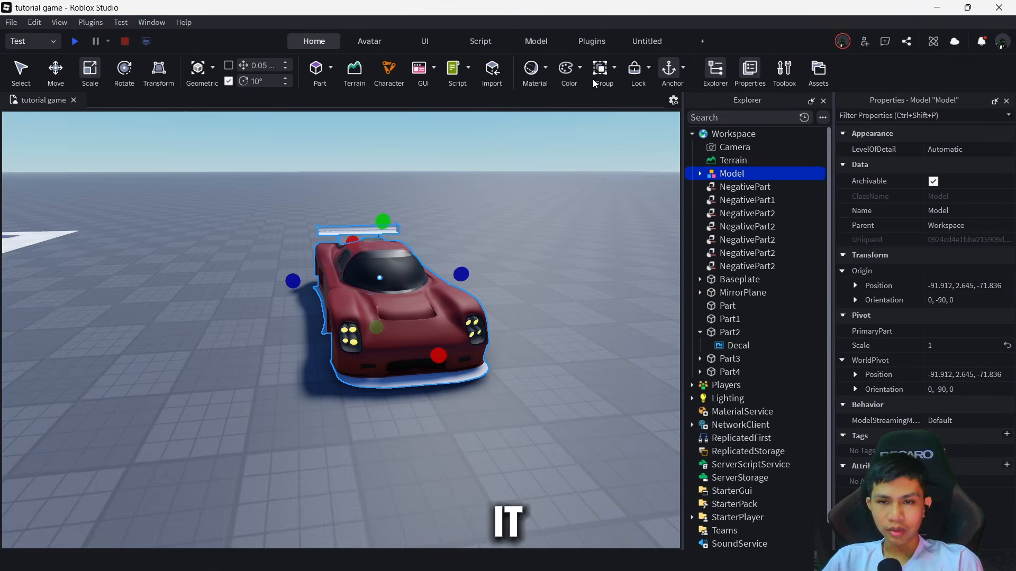
# Recolour the whole car body model in one uniform light grey
pyautogui.click(574, 74)
pyautogui.click(515, 290)
pyautogui.scroll(3, 519, 291)
pyautogui.moveTo(519, 290); pyautogui.dragTo(478, 321, button='right')
pyautogui.press('d')
pyautogui.press('a')
pyautogui.click(444, 286)
pyautogui.press('s')
pyautogui.press('d')
pyautogui.click(444, 285)
pyautogui.press('a')
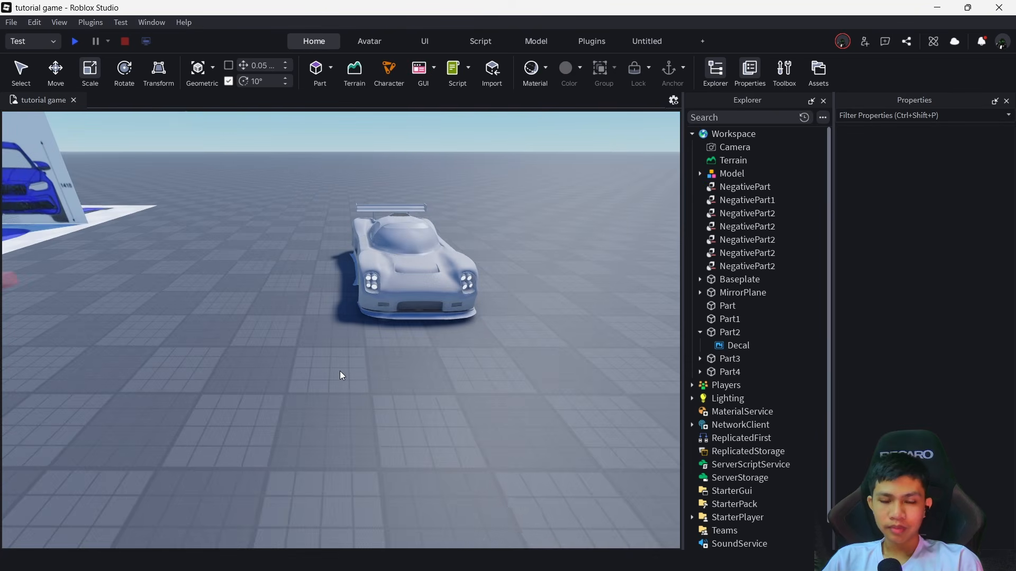
# Duplicate the two plain blocks and the two negative blocks near the blueprints and place the copies beside the car body
pyautogui.moveTo(339, 370); pyautogui.dragTo(250, 255, button='right')
pyautogui.press('d')
pyautogui.press('a')
pyautogui.click(289, 326)
pyautogui.press('a')
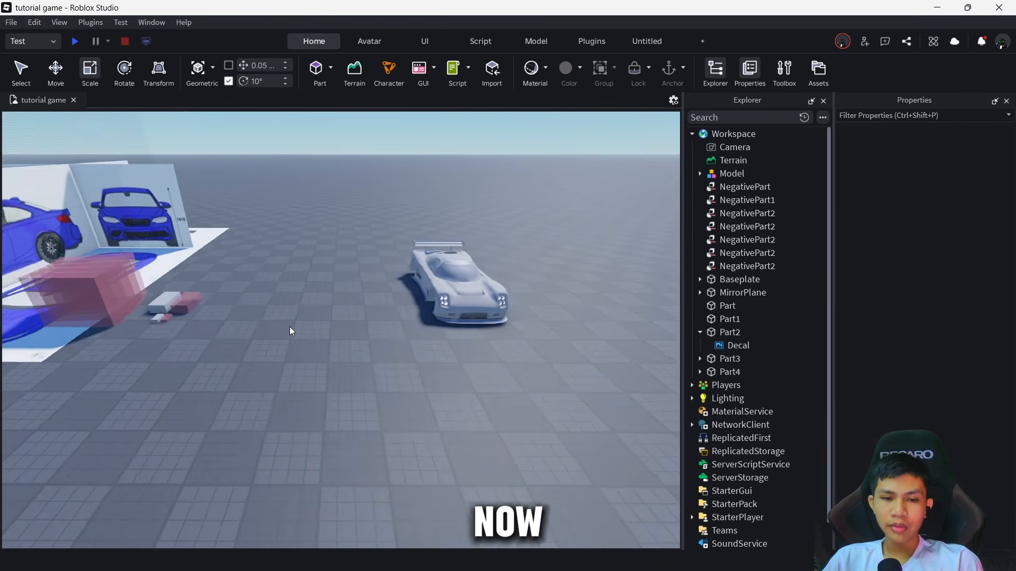
pyautogui.press('w')
pyautogui.moveTo(495, 481); pyautogui.dragTo(385, 346)
pyautogui.press('s')
pyautogui.press('a')
pyautogui.hotkey('ctrl', 'd')
pyautogui.press('d')
pyautogui.moveTo(355, 391); pyautogui.dragTo(376, 391)
pyautogui.press('s')
pyautogui.click(347, 440)
pyautogui.press('w')
pyautogui.press('d')
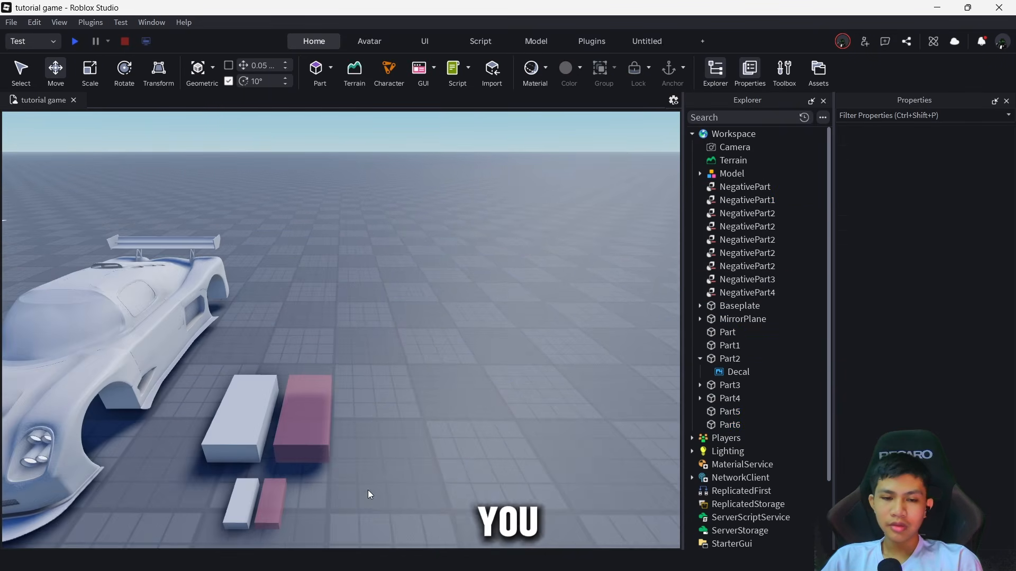
# Create a second mirror plane with the mirror plugin and stand it lengthwise beside the car body
pyautogui.press('s')
pyautogui.press('a')
pyautogui.press('q')
pyautogui.click(626, 47)
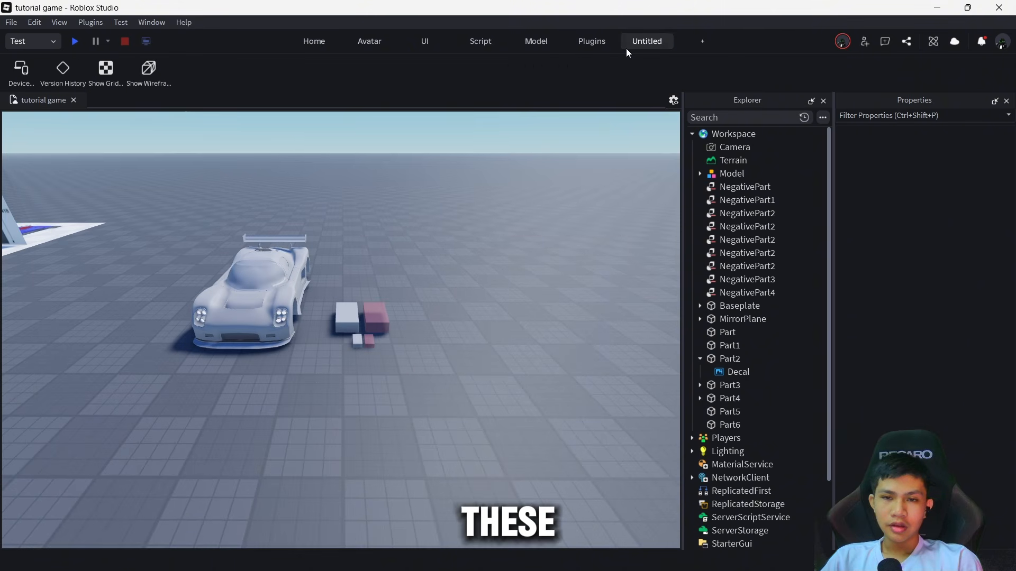
pyautogui.click(572, 43)
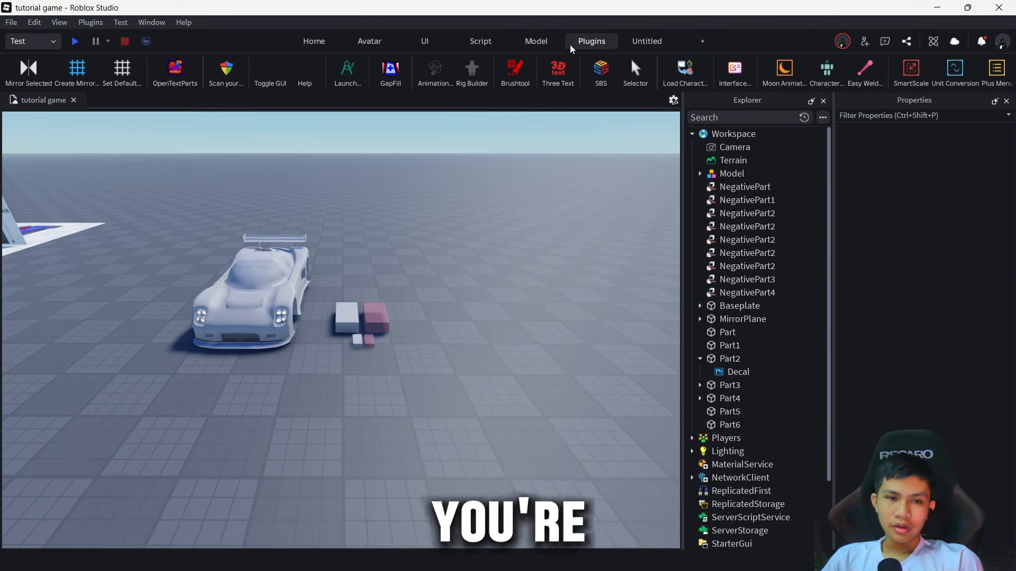
pyautogui.click(73, 73)
pyautogui.press('s')
pyautogui.moveTo(335, 383); pyautogui.dragTo(336, 460, button='right')
pyautogui.press('d')
pyautogui.moveTo(290, 423); pyautogui.dragTo(241, 396)
pyautogui.press('w')
# Copy the car body's position to the new mirror plane, setting it to -91.912, 2.645, -71.836
pyautogui.click(464, 317)
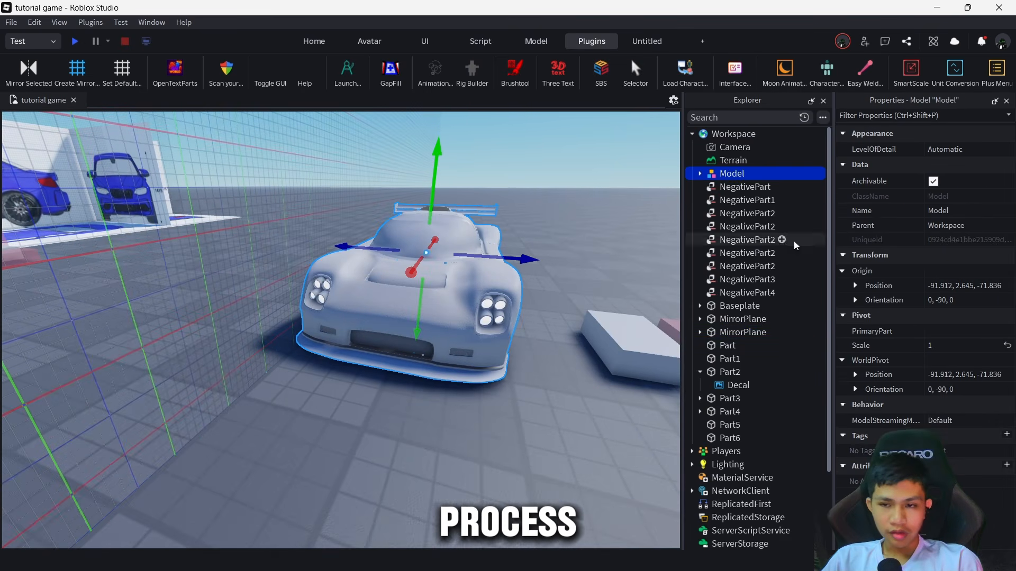
pyautogui.click(951, 286)
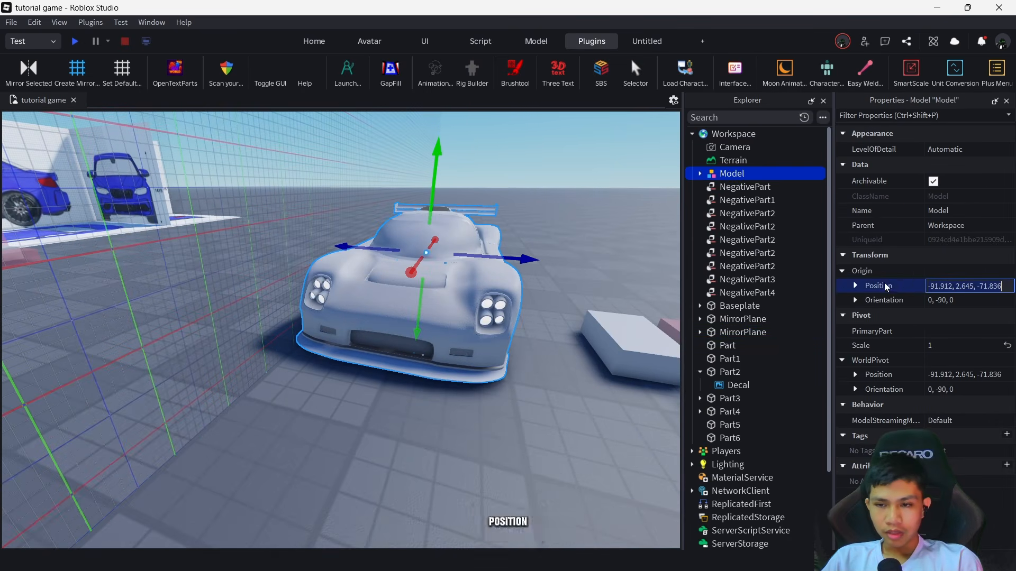
pyautogui.moveTo(442, 390); pyautogui.dragTo(460, 307, button='right')
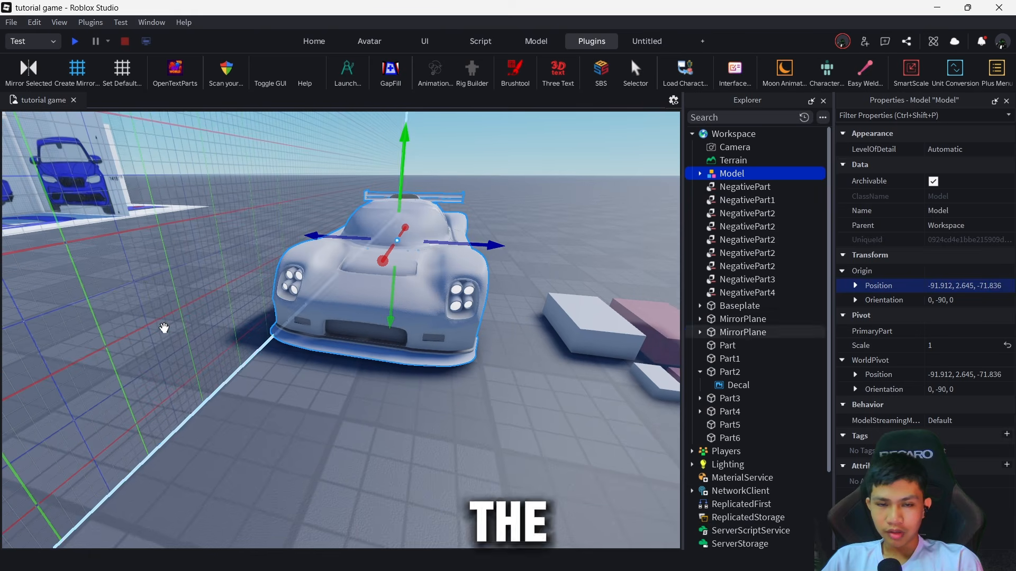
pyautogui.click(164, 328)
pyautogui.click(959, 436)
pyautogui.write('-91.912, 2.645, -71.836')
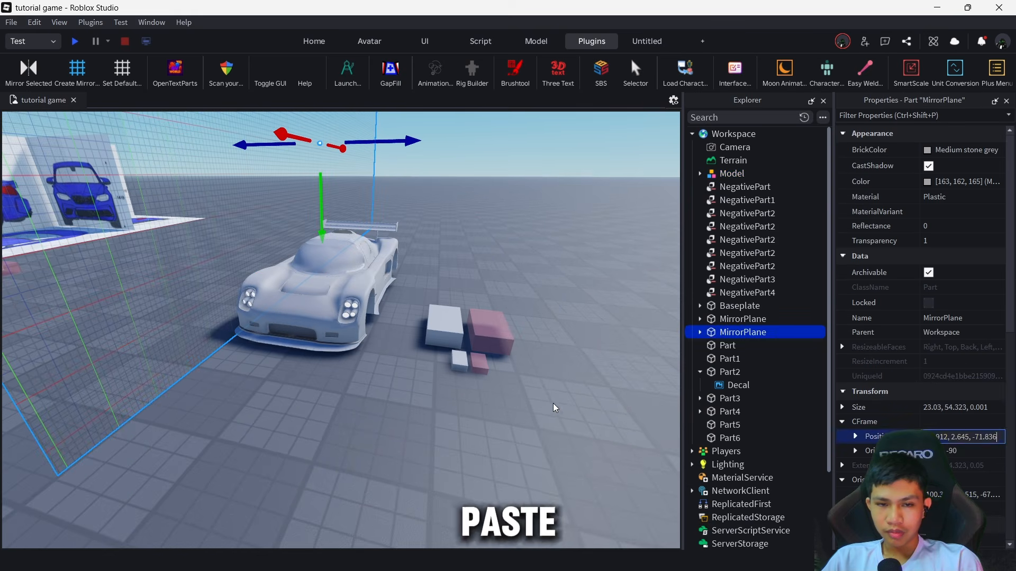
pyautogui.press('Return')
pyautogui.scroll(5, 551, 408)
pyautogui.moveTo(550, 408); pyautogui.dragTo(545, 402, button='right')
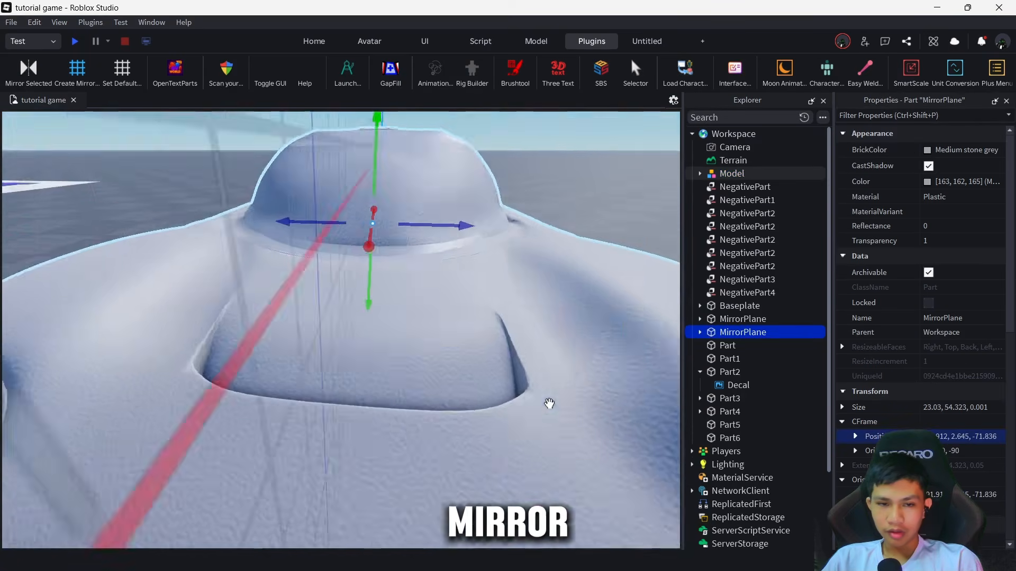
pyautogui.scroll(-6, 549, 403)
pyautogui.press('e')
pyautogui.scroll(4, 549, 404)
pyautogui.scroll(-6, 549, 405)
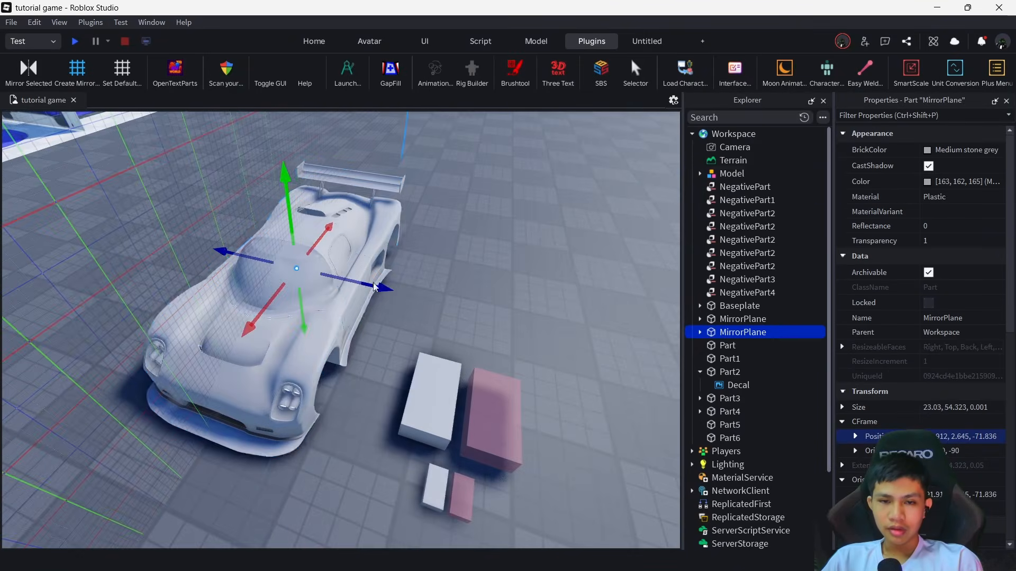
# Rename the car body model to its position coordinates, -91.912, 2.645, -71.836
pyautogui.click(324, 336)
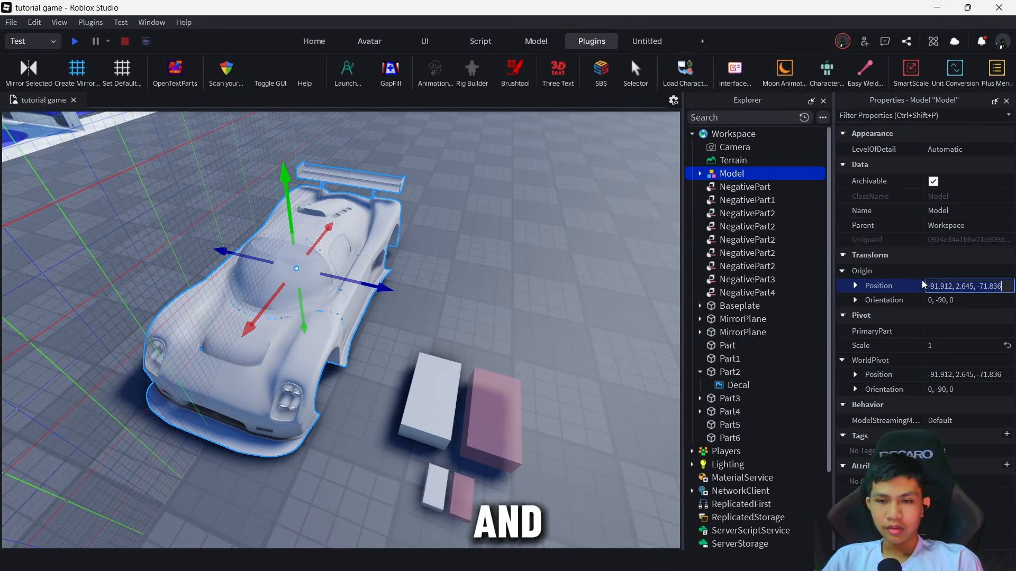
pyautogui.hotkey('ctrl', 'a')
pyautogui.write('-91.912, 2.645, -71.836')
pyautogui.click(496, 271)
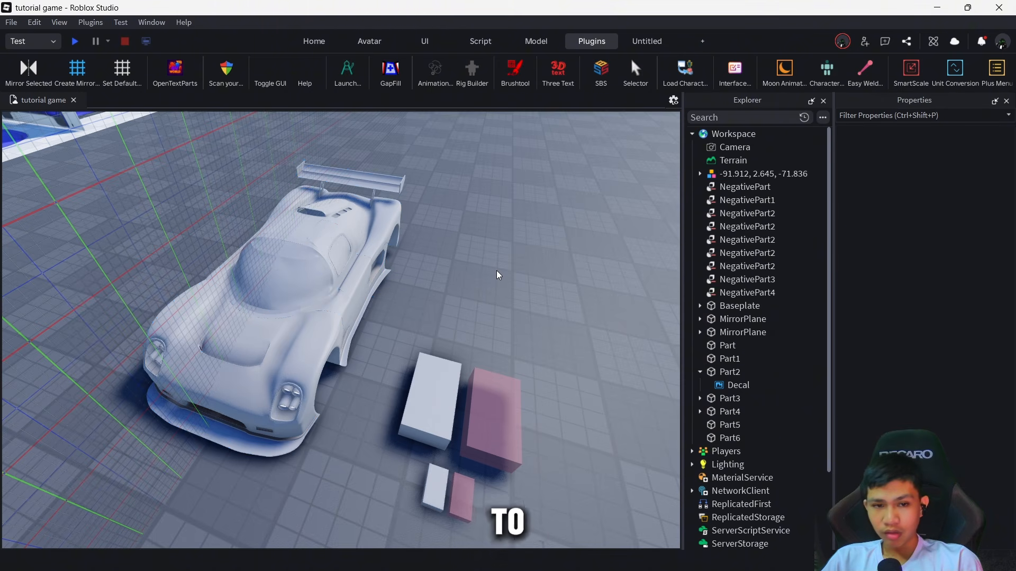
# Check from both sides how the mirror plane lies along the centre of the car body
pyautogui.moveTo(497, 271); pyautogui.dragTo(481, 272, button='right')
pyautogui.press('a')
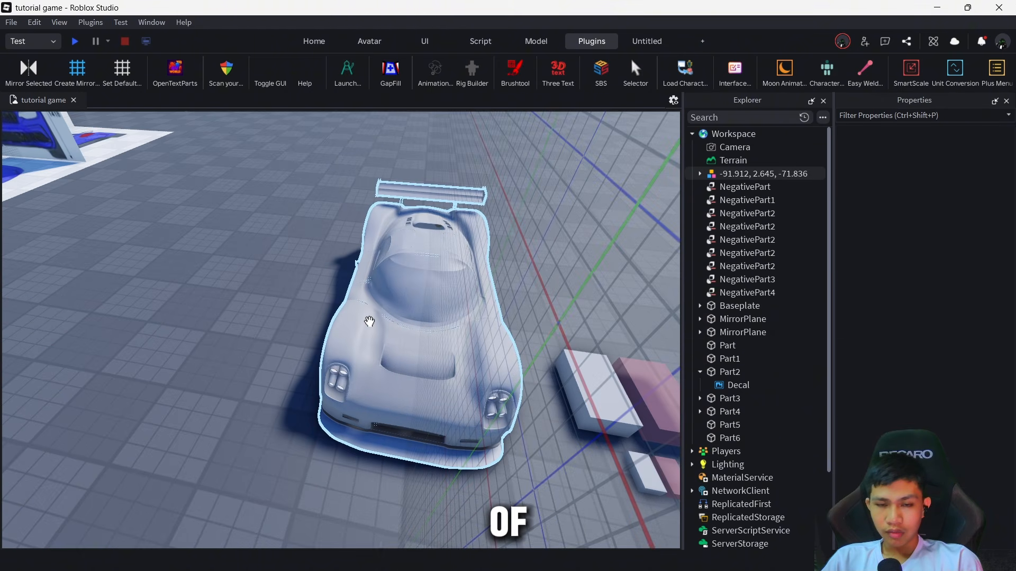
pyautogui.scroll(-3, 370, 322)
pyautogui.scroll(5, 365, 329)
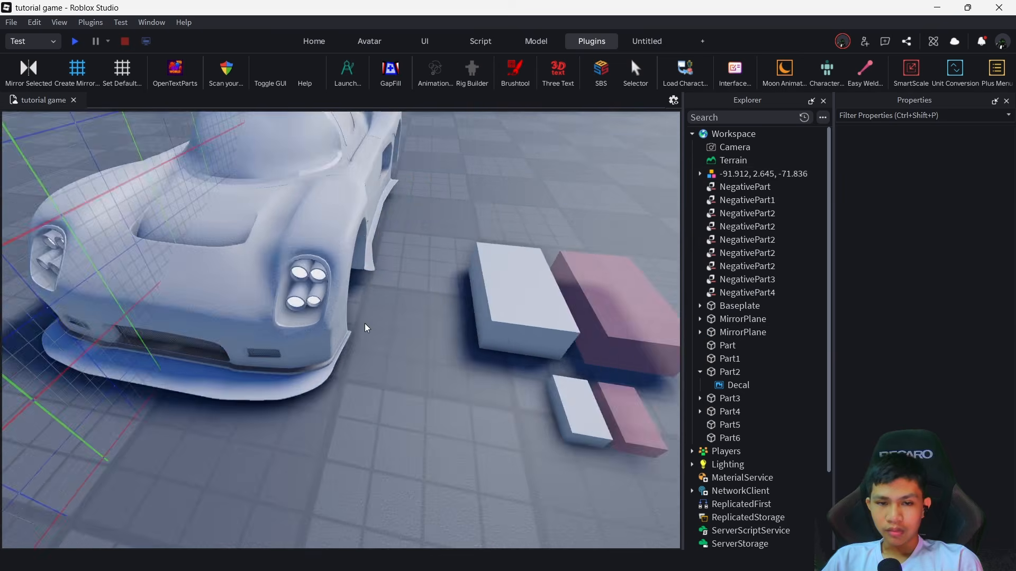
pyautogui.click(345, 327)
pyautogui.scroll(-4, 347, 334)
pyautogui.press('w')
pyautogui.press('d')
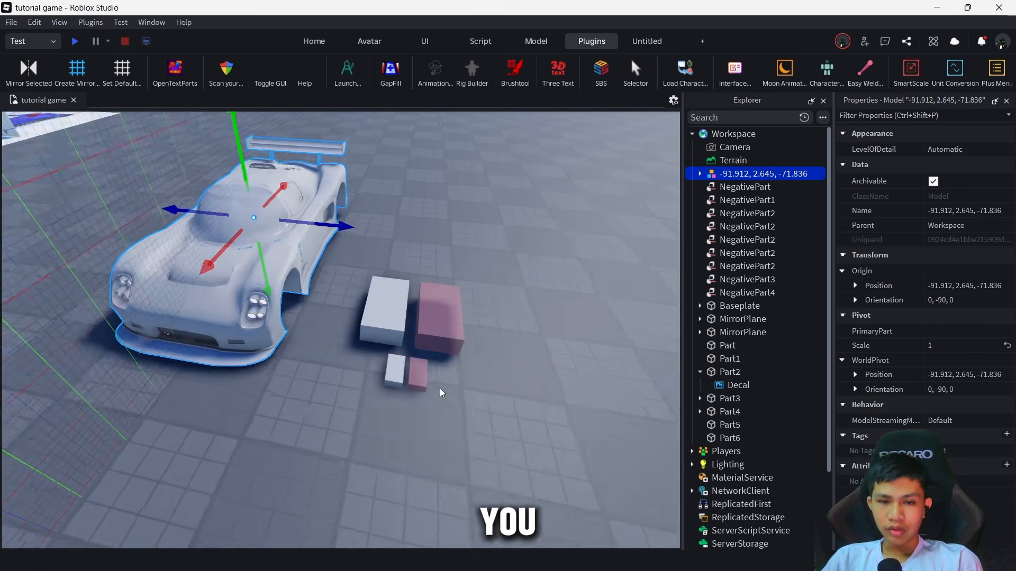
# Duplicate the small negative block and place the copy on the floor between the car body and the larger blocks
pyautogui.click(438, 389)
pyautogui.hotkey('ctrl', 'd')
pyautogui.press('w')
pyautogui.moveTo(439, 391); pyautogui.dragTo(338, 367)
# Move the car body model away from the mirror plane to a position of about -105, 2.3, -94.5
pyautogui.press('w')
pyautogui.press('e')
pyautogui.press('s')
pyautogui.moveTo(281, 334); pyautogui.dragTo(550, 268)
pyautogui.press('d')
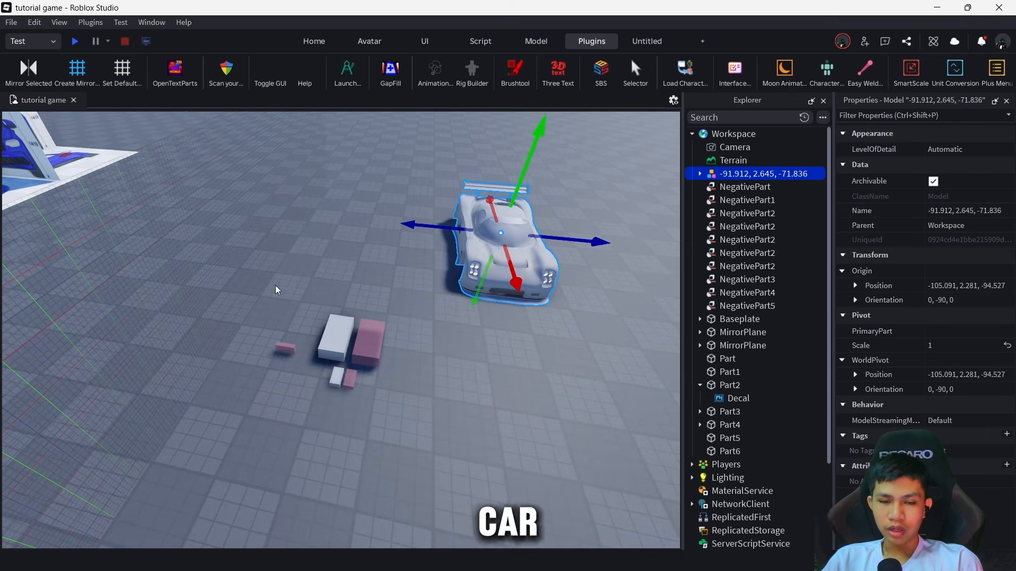
# Undo the last move of the car body model
pyautogui.hotkey('ctrl', 'z')
pyautogui.press('w')
pyautogui.press('a')
pyautogui.press('d')
# Scale the small negative block into a tall, wide block standing alongside the car body at the front wheel arch
pyautogui.click(319, 416)
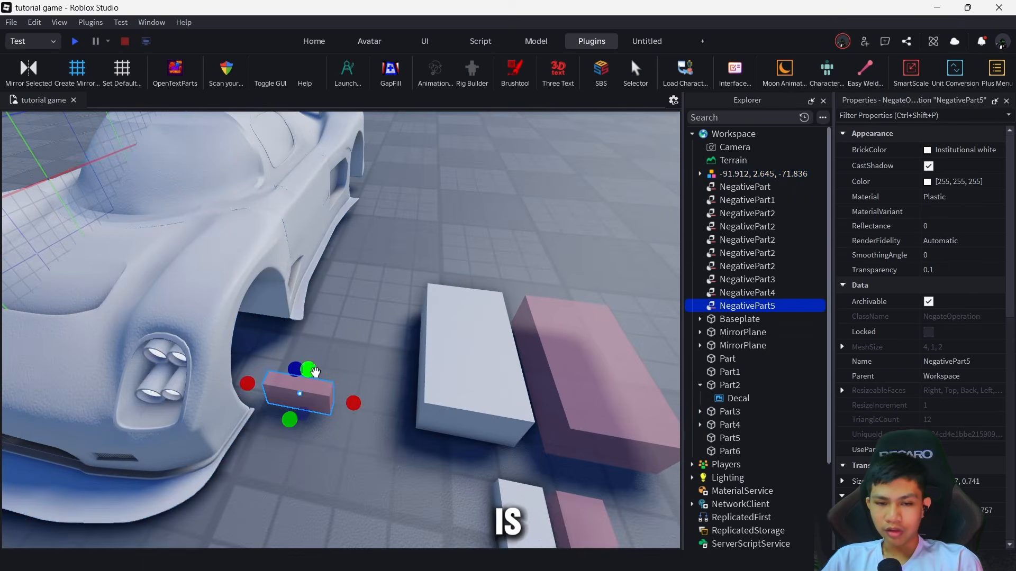
pyautogui.moveTo(314, 372); pyautogui.dragTo(273, 121)
pyautogui.moveTo(266, 331); pyautogui.dragTo(251, 364)
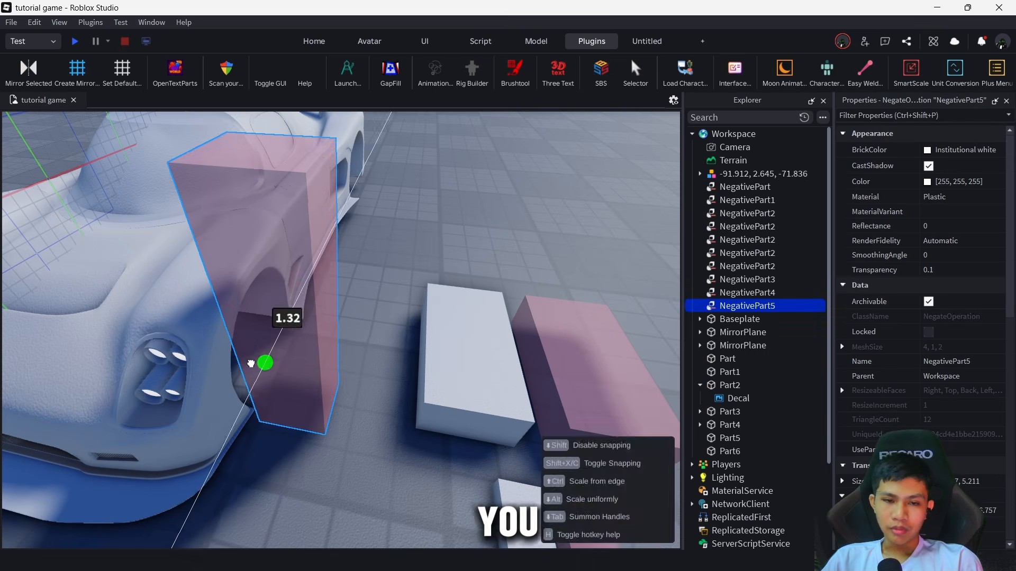
pyautogui.moveTo(353, 322); pyautogui.dragTo(479, 340)
pyautogui.press('a')
pyautogui.press('w')
pyautogui.moveTo(404, 300); pyautogui.dragTo(372, 295)
pyautogui.press('s')
pyautogui.moveTo(483, 383); pyautogui.dragTo(478, 356)
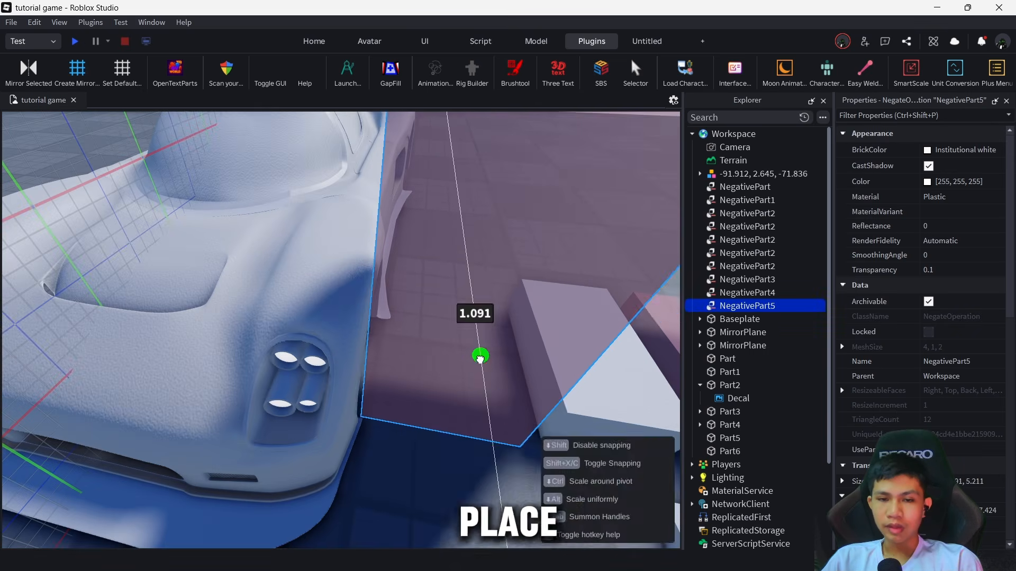
# Extend the negative block along the car's side with Archimedes, swapping the sides, setting the angle to 2 and rendering the segment
pyautogui.press('f')
pyautogui.moveTo(478, 356); pyautogui.dragTo(456, 344, button='right')
pyautogui.press('e')
pyautogui.press('d')
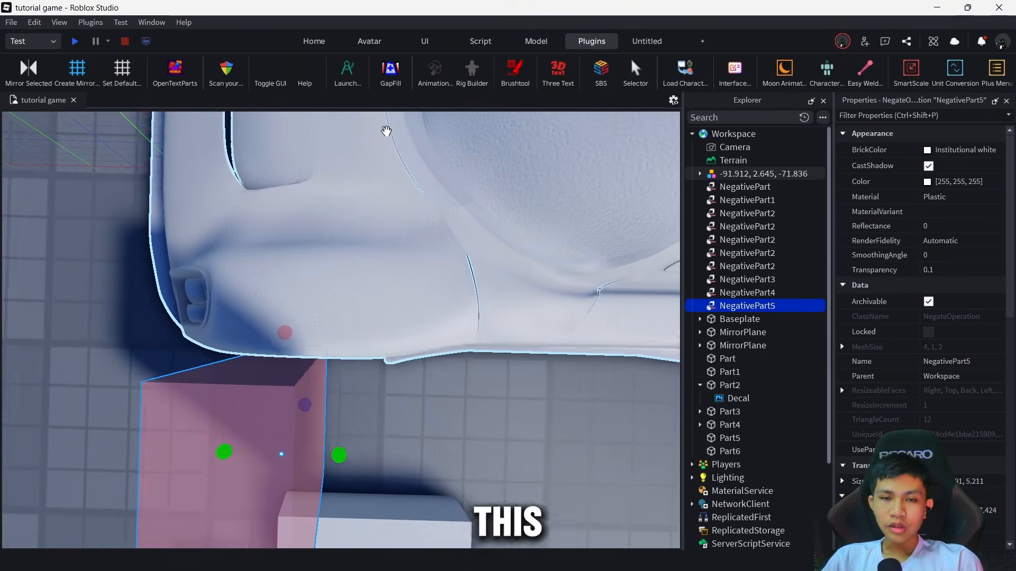
pyautogui.click(348, 68)
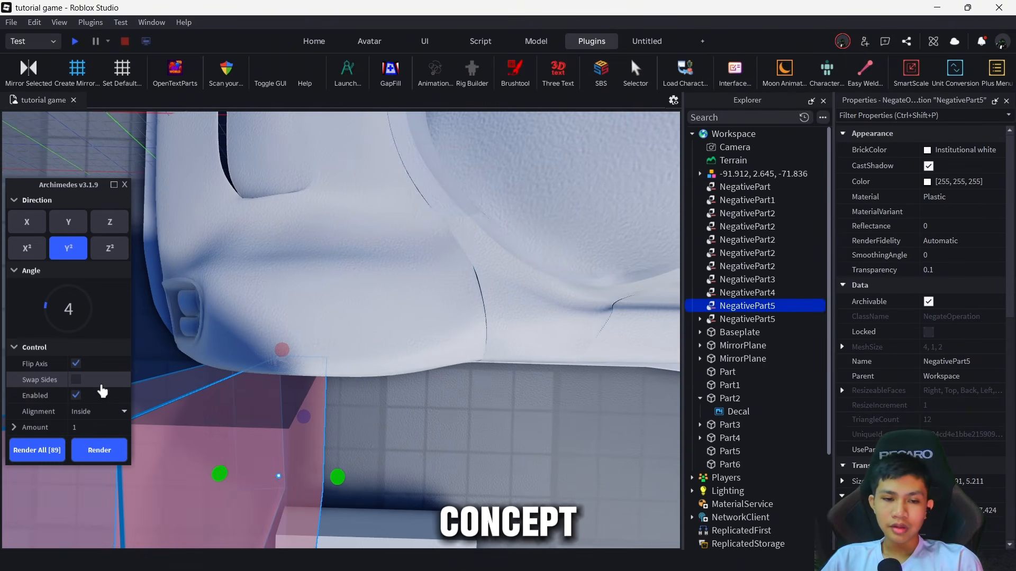
pyautogui.press('d')
pyautogui.click(80, 379)
pyautogui.press('w')
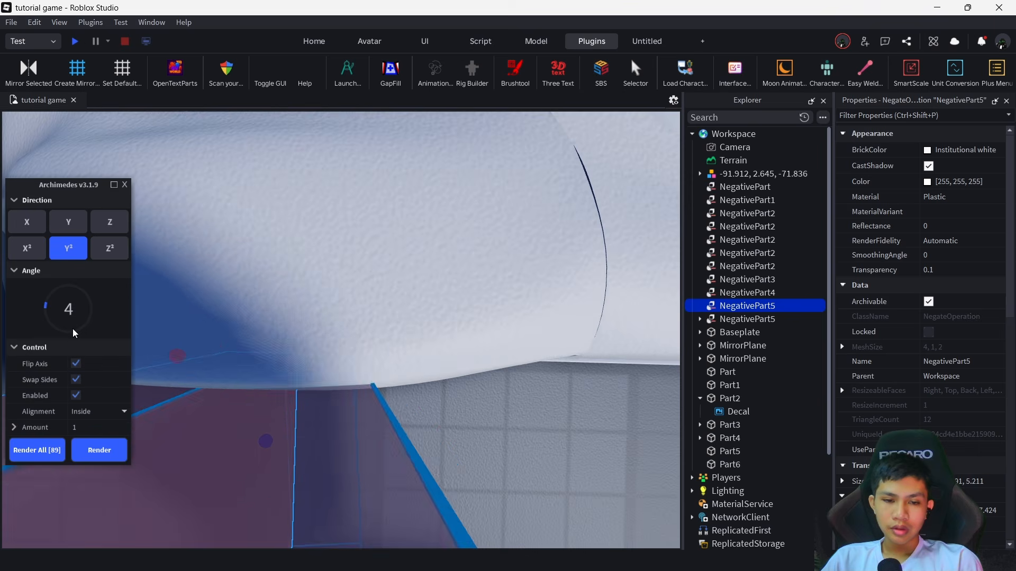
pyautogui.click(68, 309)
pyautogui.write('2')
pyautogui.click(99, 446)
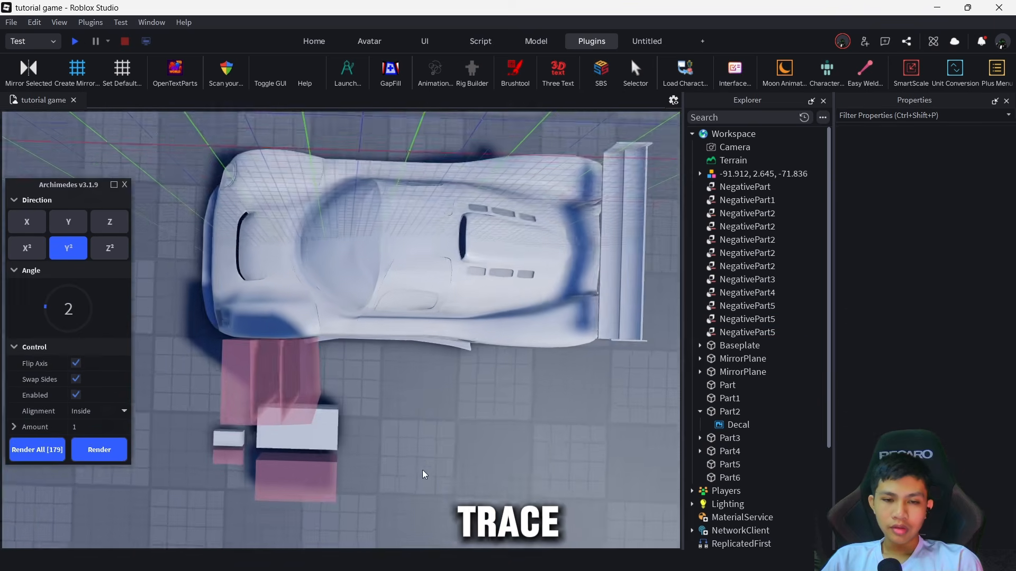
# Examine the negative segments along the car body and compare this setup with the blueprint tracing setup
pyautogui.moveTo(422, 469); pyautogui.dragTo(380, 313, button='right')
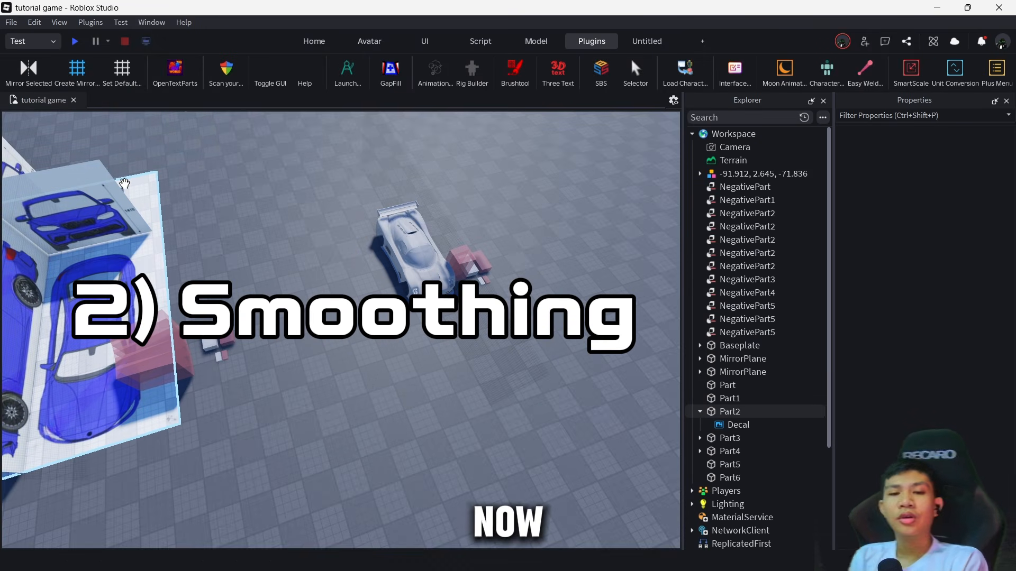
pyautogui.moveTo(275, 220); pyautogui.dragTo(275, 220, button='right')
pyautogui.press('a')
pyautogui.press('d')
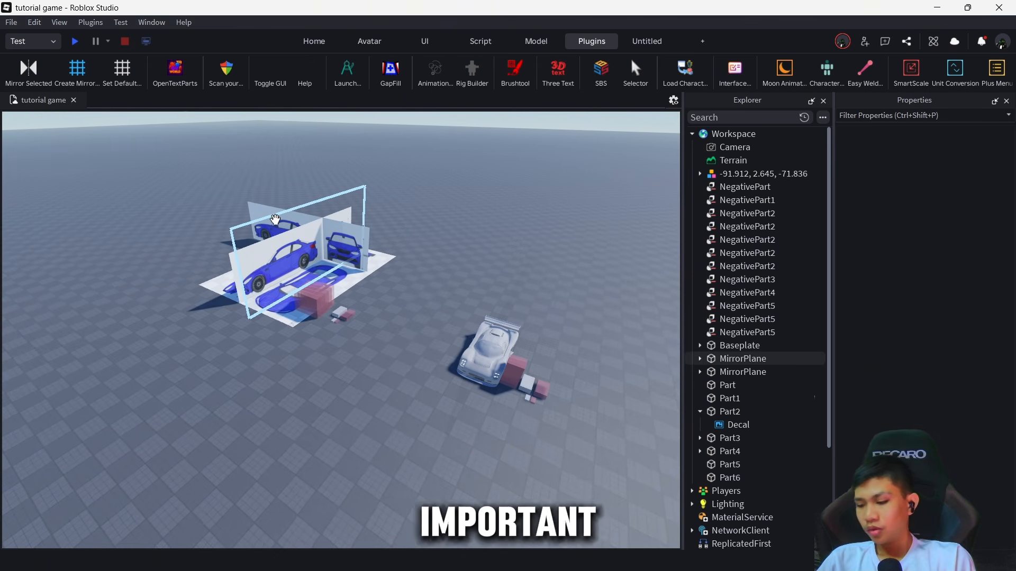
pyautogui.press('d')
pyautogui.press('w')
pyautogui.press('d')
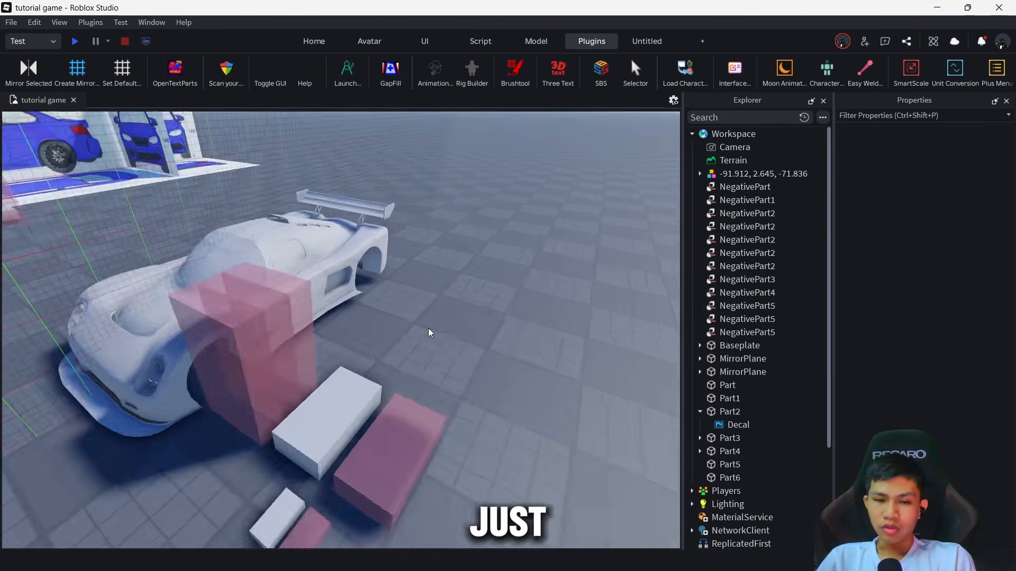
pyautogui.scroll(3, 344, 326)
pyautogui.scroll(-5, 344, 326)
pyautogui.scroll(7, 344, 325)
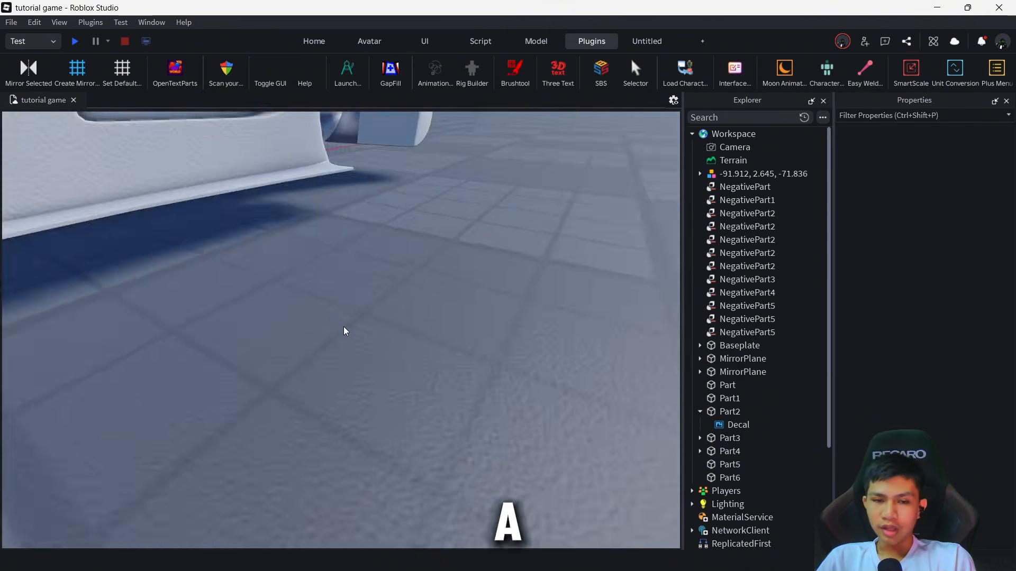
pyautogui.scroll(-8, 344, 330)
pyautogui.scroll(2, 344, 330)
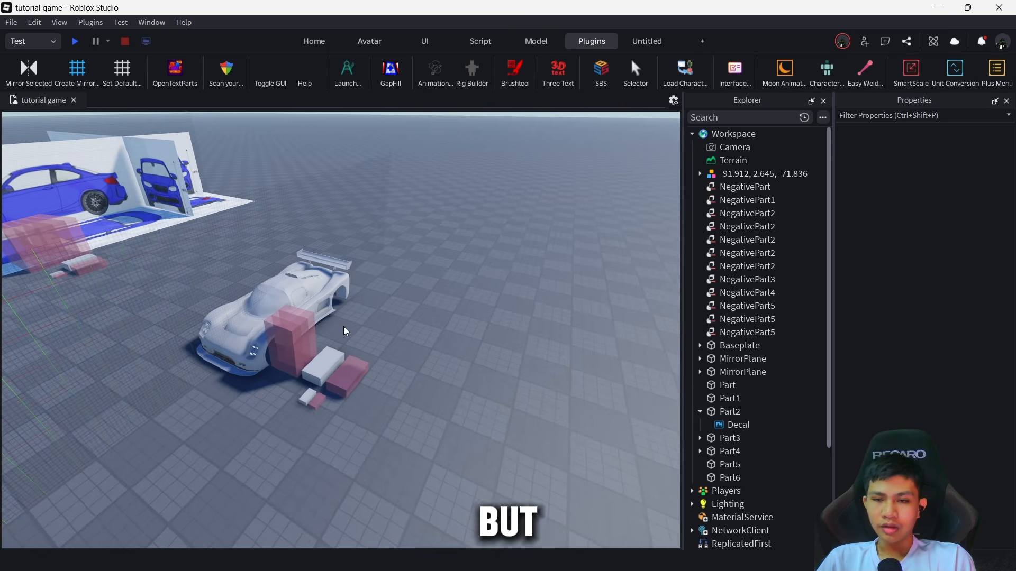
pyautogui.moveTo(344, 326); pyautogui.dragTo(356, 326, button='right')
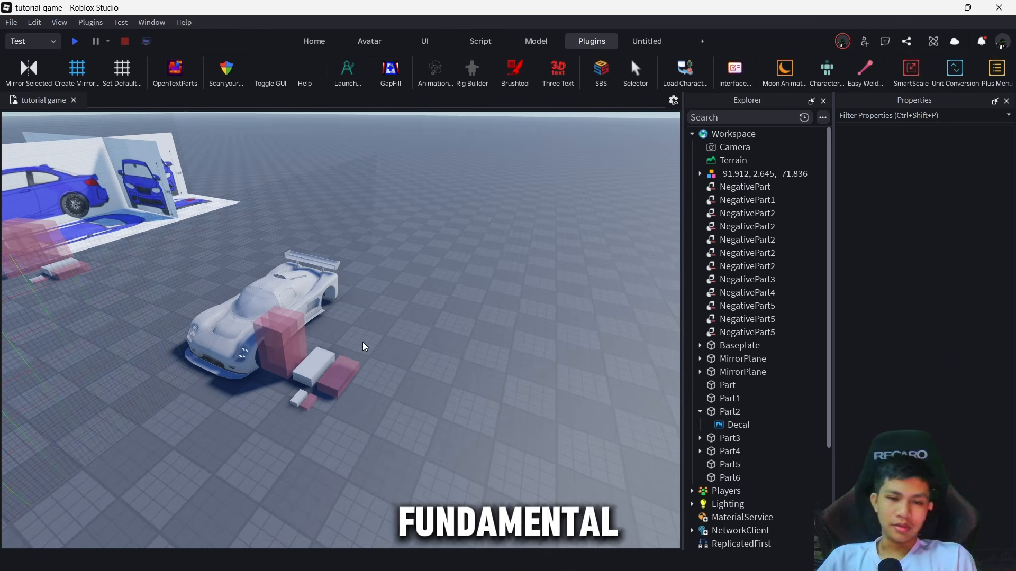
pyautogui.moveTo(362, 342); pyautogui.dragTo(362, 340, button='right')
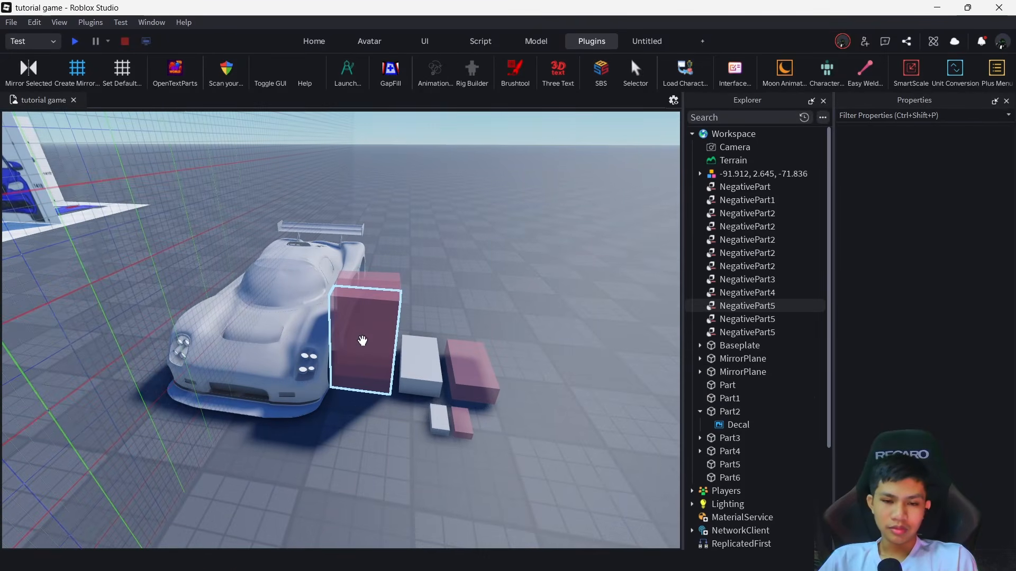
pyautogui.scroll(-8, 363, 341)
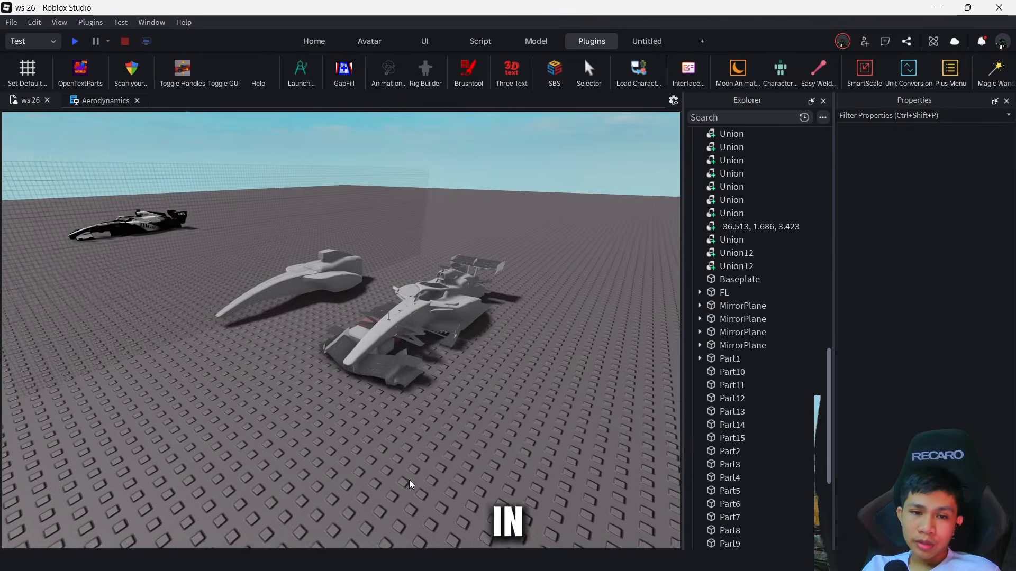
# In the ws 26 place, examine the nose and side surfaces of the traced F1 body next to the mirror plane
pyautogui.scroll(5, 410, 484)
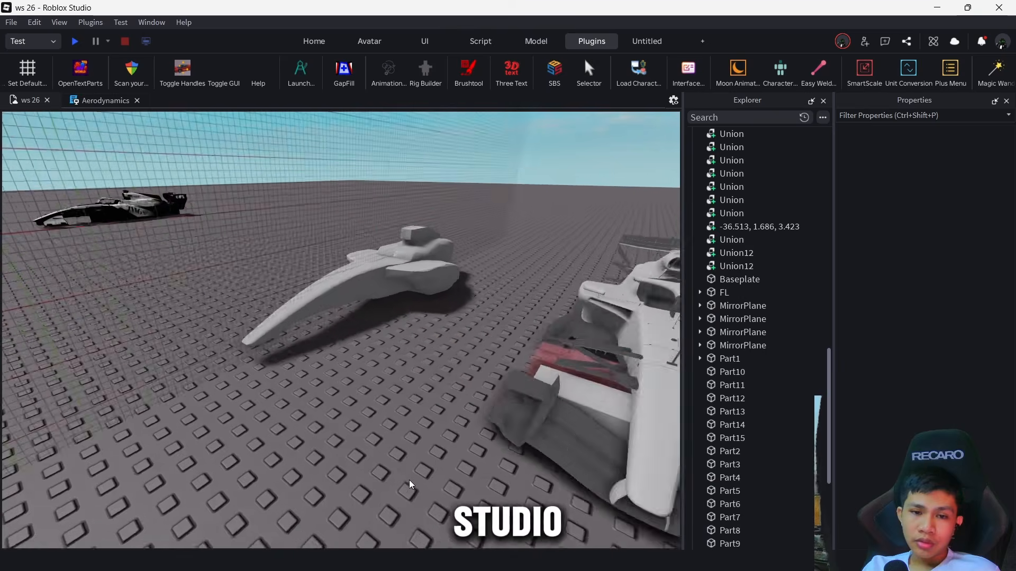
pyautogui.moveTo(409, 484); pyautogui.dragTo(424, 476, button='right')
pyautogui.scroll(3, 423, 476)
pyautogui.press('d')
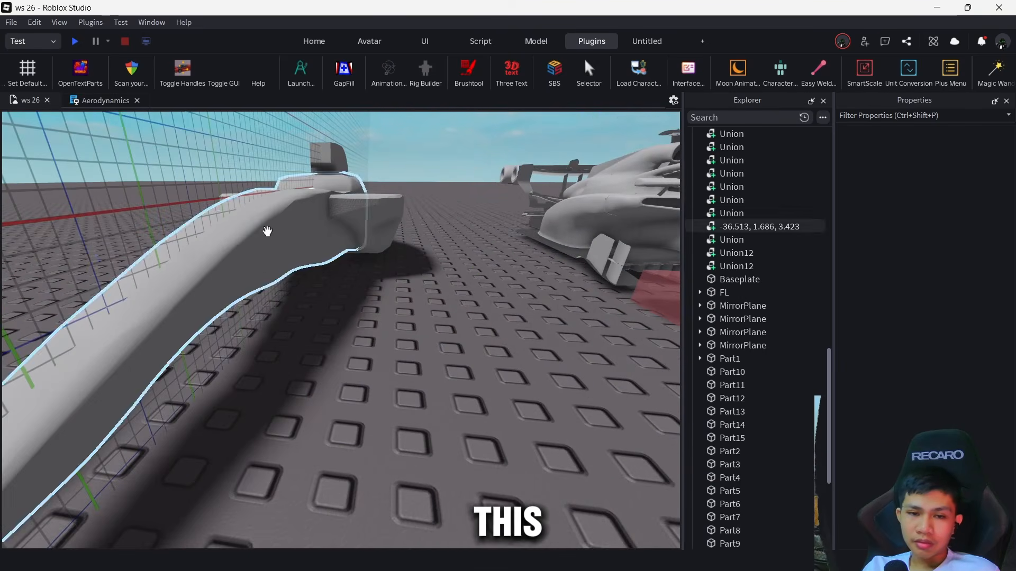
pyautogui.scroll(-3, 288, 304)
pyautogui.press('d')
pyautogui.scroll(5, 285, 310)
pyautogui.moveTo(286, 311)
pyautogui.mouseDown(button='right')
pyautogui.moveTo(274, 317)
pyautogui.moveTo(302, 328)
pyautogui.moveTo(286, 324)
pyautogui.mouseUp(button='right')
pyautogui.scroll(-4, 297, 317)
# Examine the engine cover of the traced F1 body and the block on it from both sides
pyautogui.press('d')
pyautogui.press('a')
pyautogui.press('d')
pyautogui.scroll(3, 300, 328)
pyautogui.press('a')
pyautogui.press('d')
pyautogui.press('a')
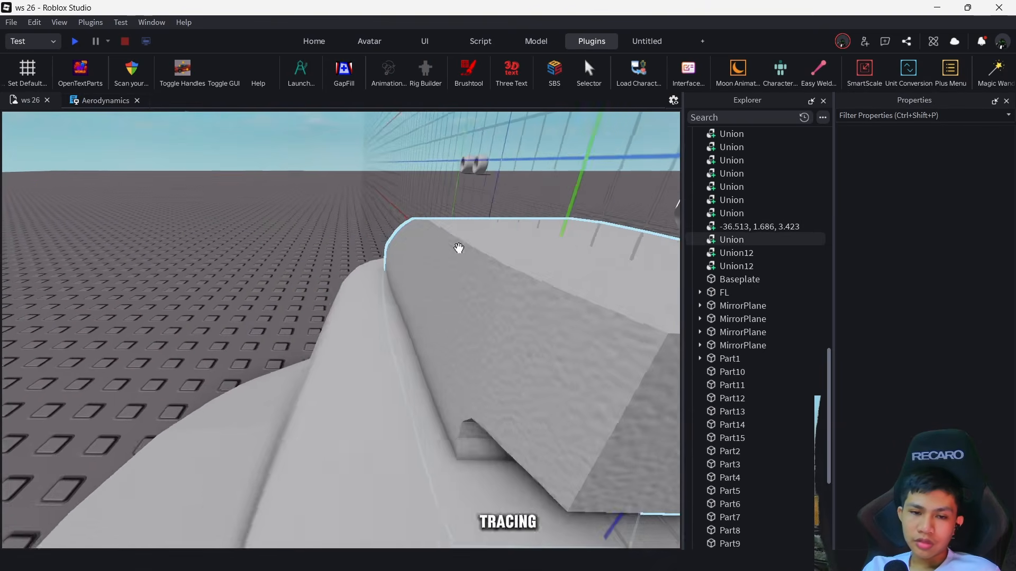
pyautogui.press('d')
pyautogui.moveTo(458, 248); pyautogui.dragTo(452, 253, button='right')
pyautogui.press('a')
pyautogui.press('d')
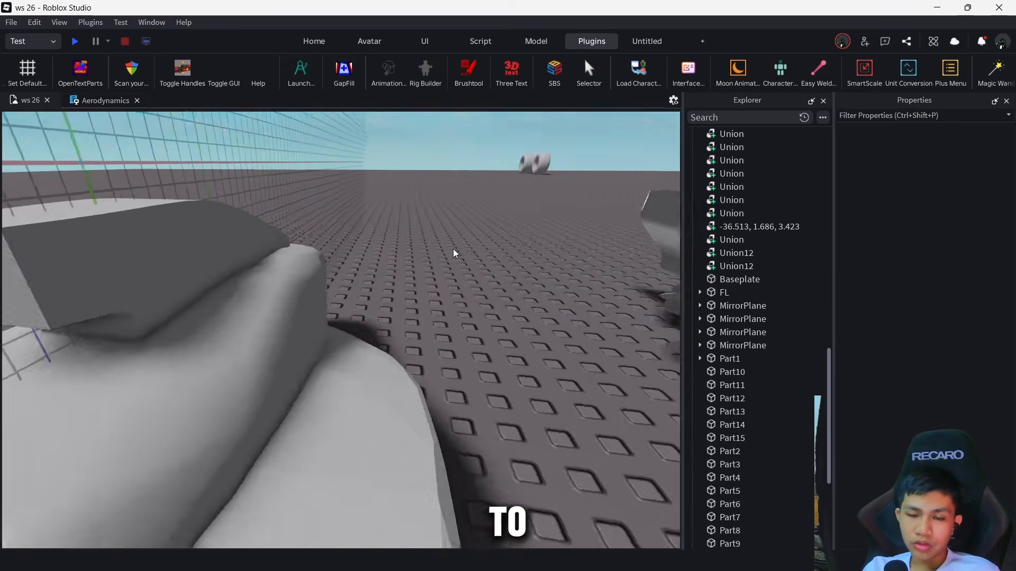
pyautogui.scroll(-3, 454, 254)
# Move the F1 car model onto the traced body at the mirror plane
pyautogui.click(460, 245)
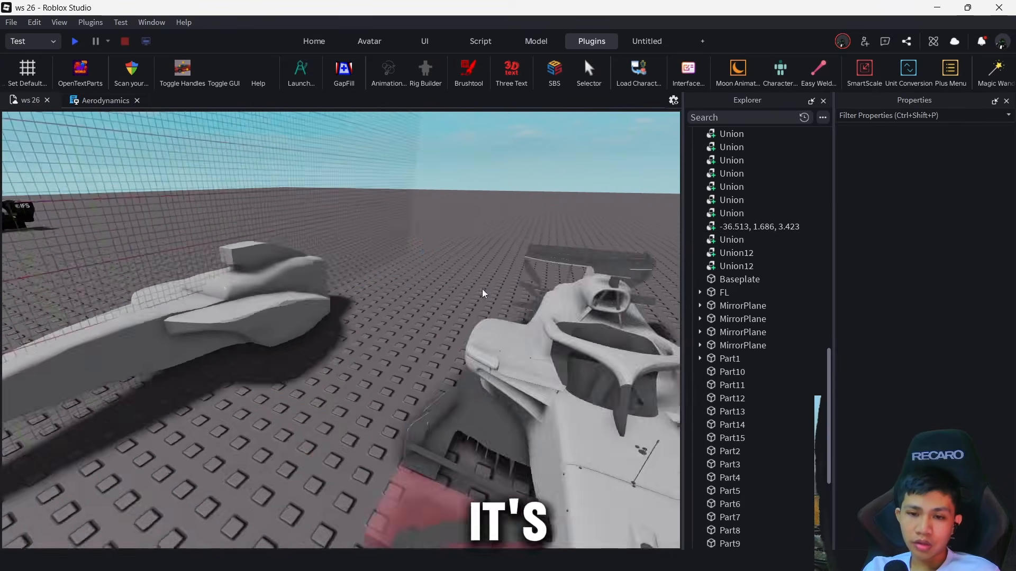
pyautogui.click(469, 319)
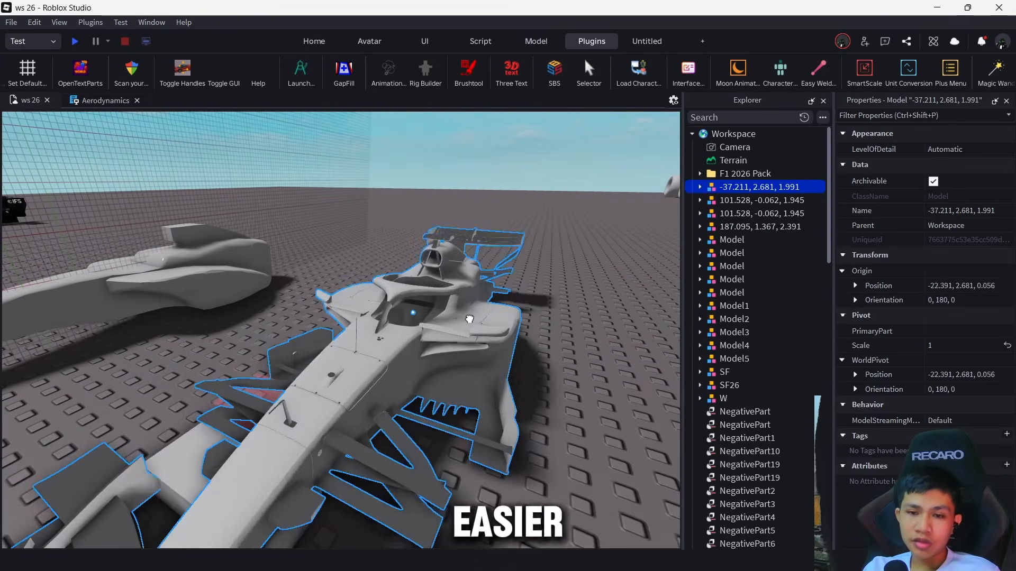
pyautogui.moveTo(448, 295); pyautogui.dragTo(438, 297)
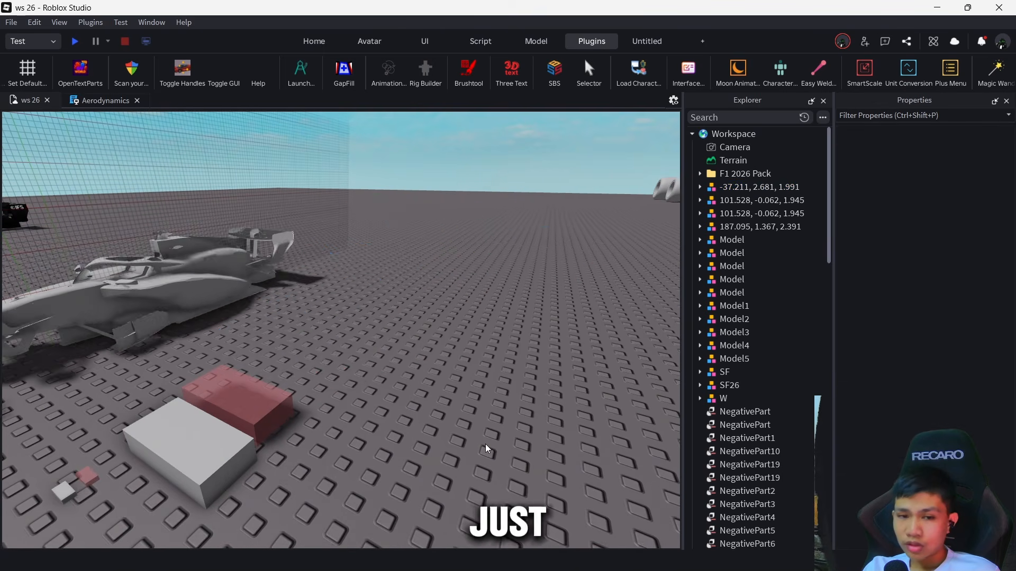
# Move the F1 car model away from the mirror plane to a position of about -14.8, 2.7, -4.9
pyautogui.press('a')
pyautogui.moveTo(486, 449); pyautogui.dragTo(486, 449, button='right')
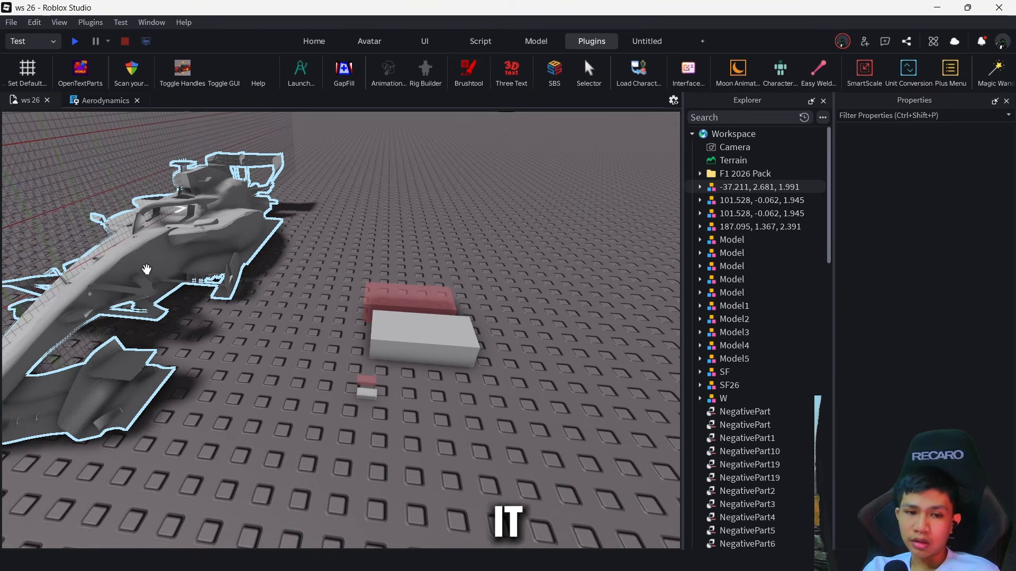
pyautogui.moveTo(146, 270); pyautogui.dragTo(556, 238)
pyautogui.scroll(3, 513, 303)
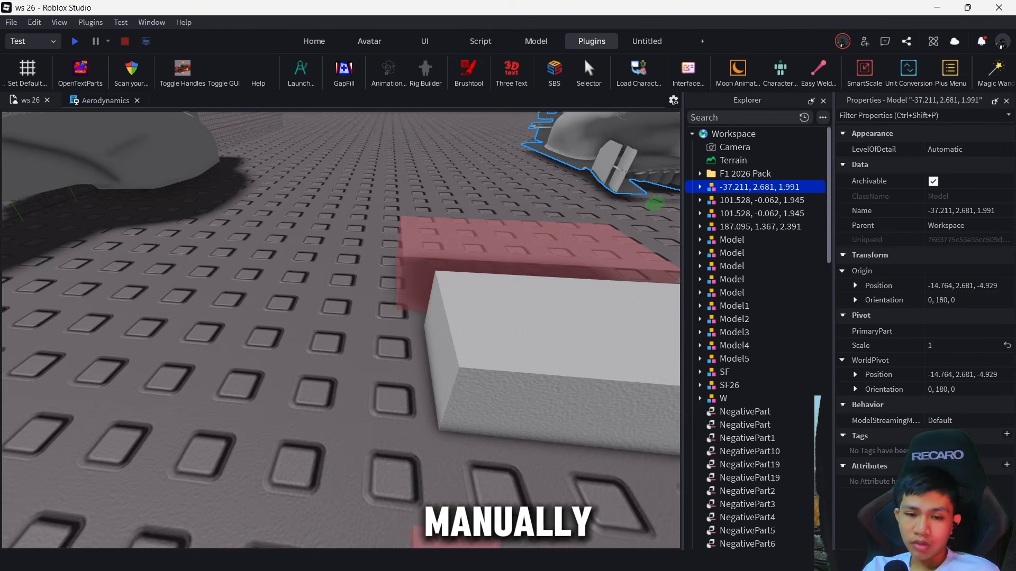
pyautogui.scroll(-3, 469, 356)
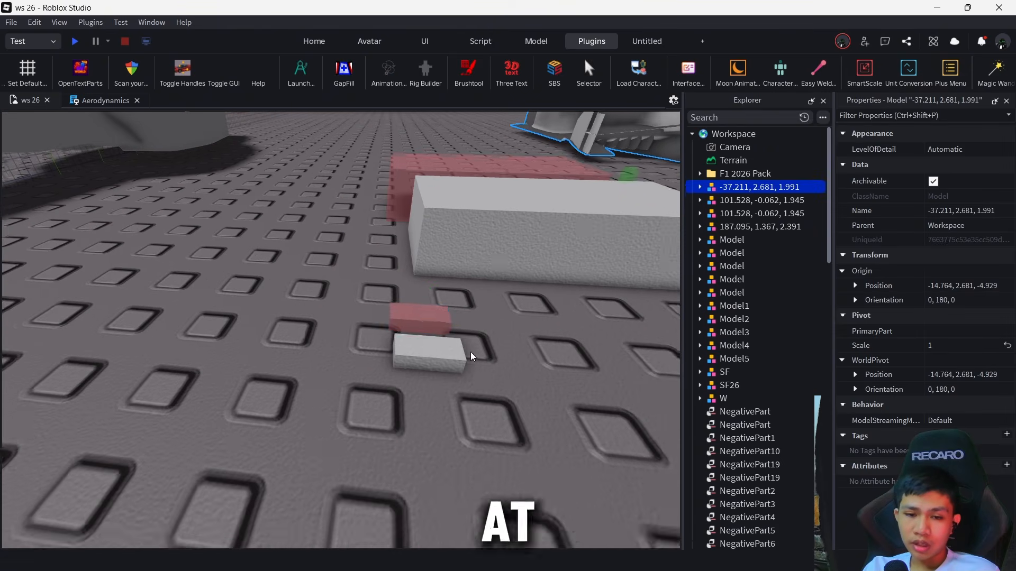
# Duplicate the small negative block, place the copy tilted over the edge of the engine cover block, and stretch it along that edge
pyautogui.click(445, 315)
pyautogui.hotkey('ctrl', 'd')
pyautogui.moveTo(444, 316); pyautogui.dragTo(336, 317)
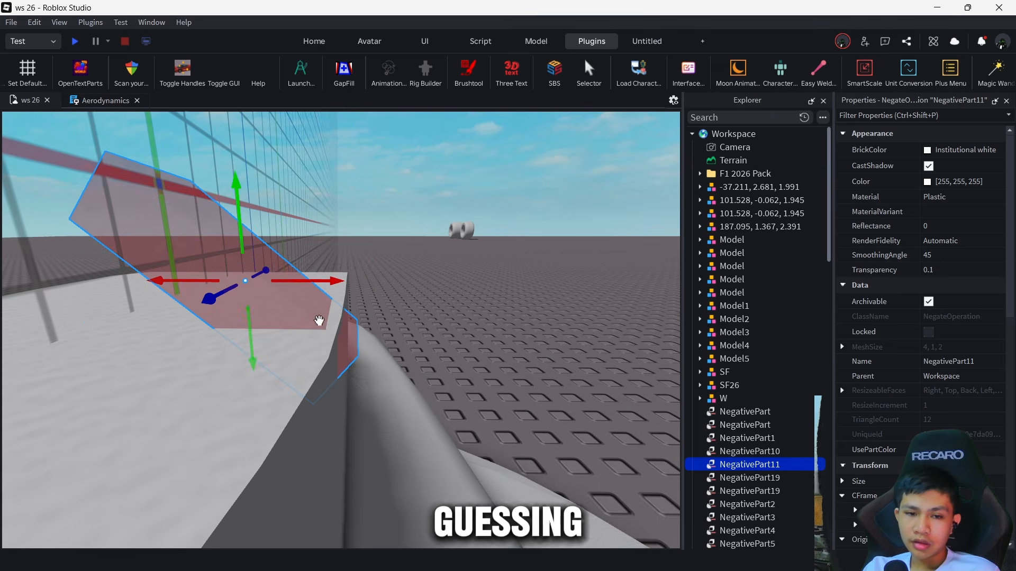
pyautogui.moveTo(280, 294); pyautogui.dragTo(243, 316)
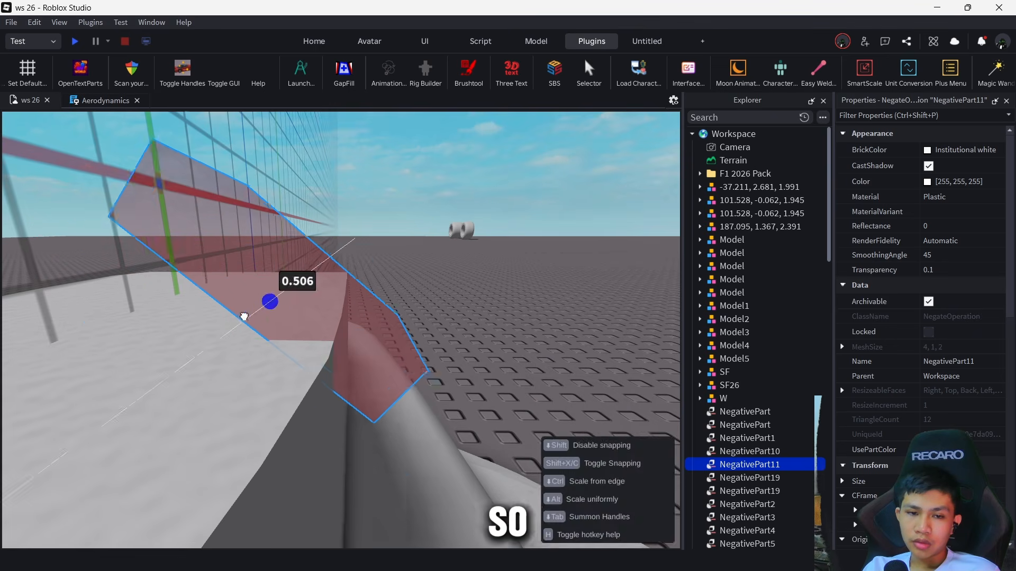
pyautogui.scroll(-5, 243, 315)
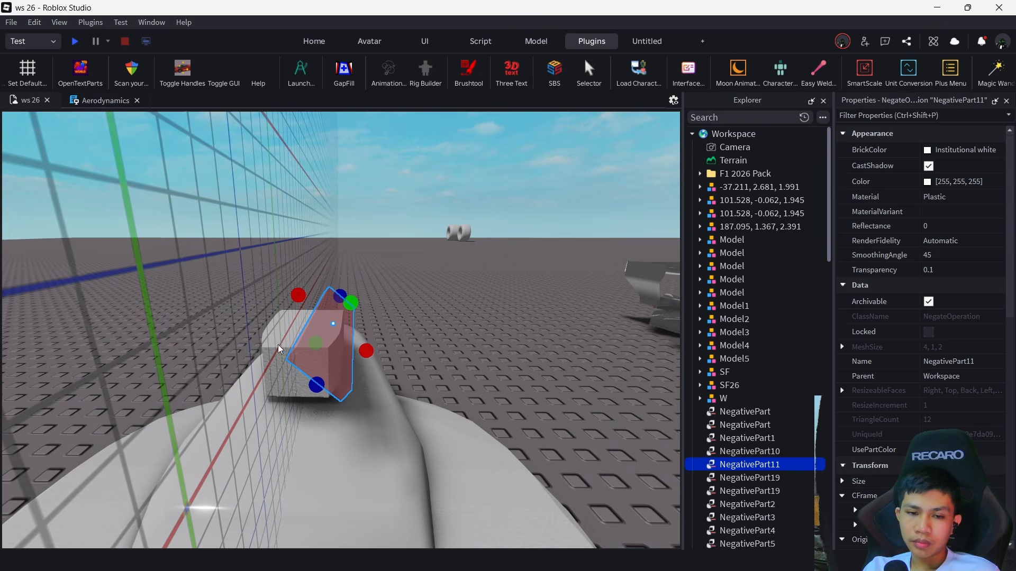
# Mirror the tilted negative part across the mirror plane to the other side of the engine cover block
pyautogui.moveTo(203, 271); pyautogui.dragTo(217, 287, button='right')
pyautogui.scroll(3, 284, 407)
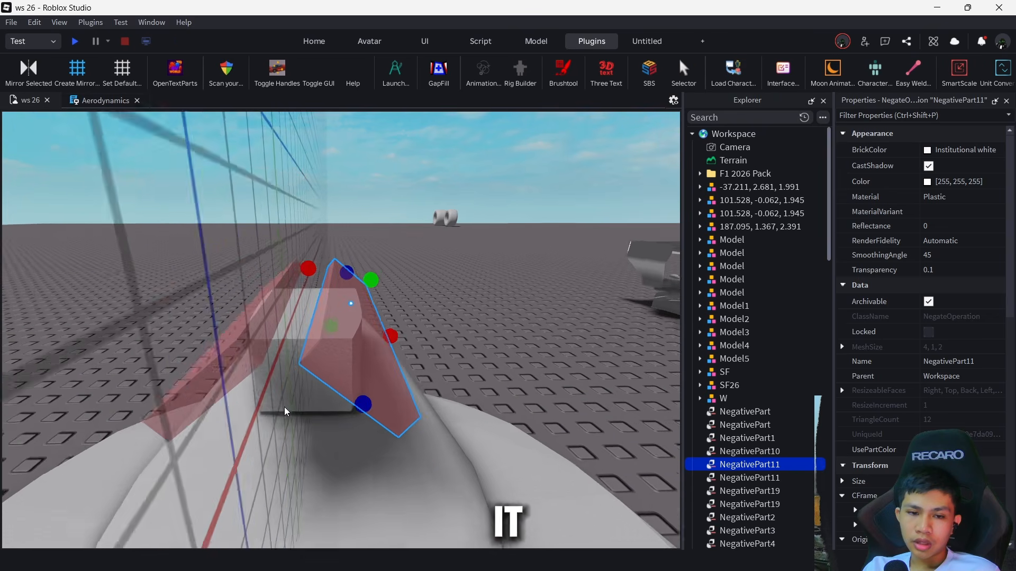
pyautogui.press('q')
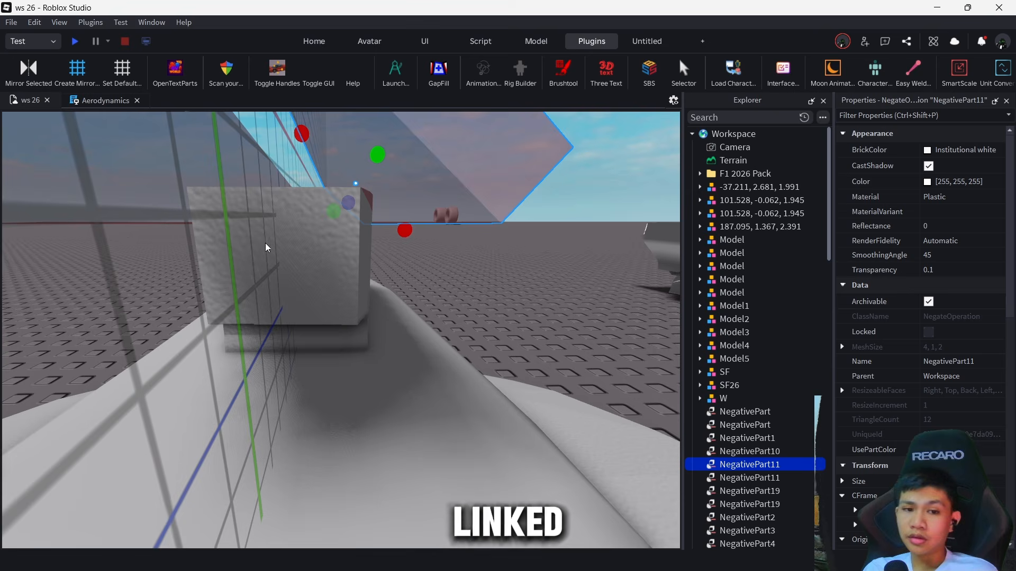
# Select the engine cover block with both tilted negative parts and union them to cut the block's edges
pyautogui.press('s')
pyautogui.keyDown('ctrl'); pyautogui.click(375, 249); pyautogui.keyUp('ctrl')
pyautogui.press('a')
pyautogui.press('w')
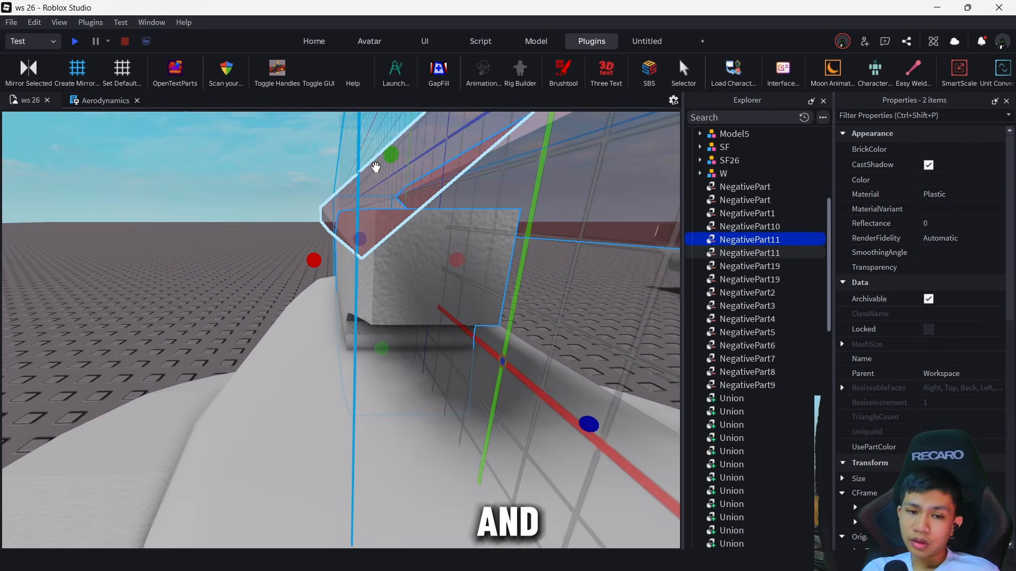
pyautogui.moveTo(249, 198); pyautogui.dragTo(241, 220, button='right')
pyautogui.press('a')
pyautogui.press('w')
pyautogui.press('e')
pyautogui.press('e')
pyautogui.press('a')
pyautogui.press('d')
pyautogui.press('s')
pyautogui.rightClick(242, 220)
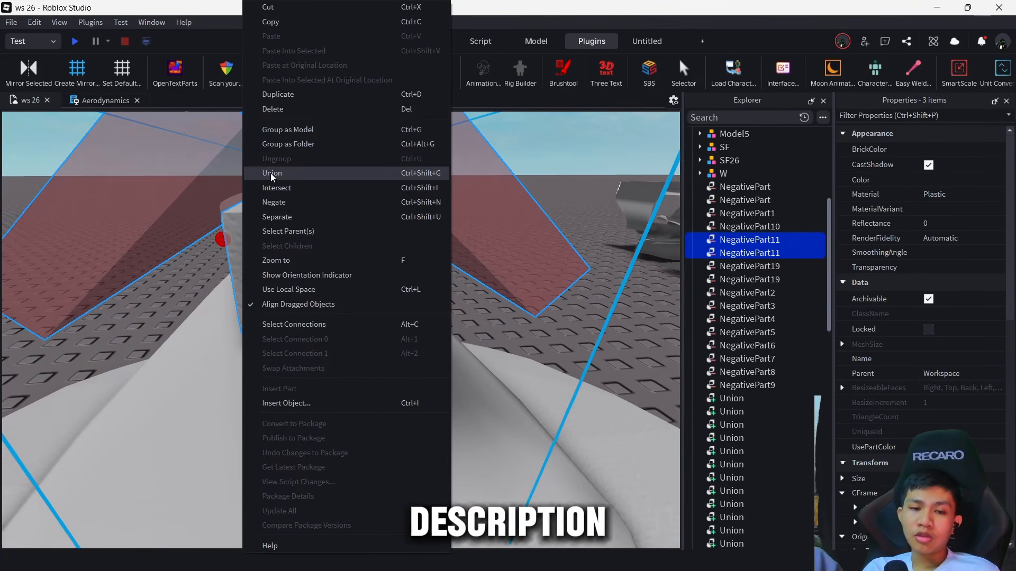
pyautogui.click(259, 175)
# Inspect the cut engine cover block and its properties, comparing it with the rest of the traced F1 body
pyautogui.moveTo(259, 175); pyautogui.dragTo(235, 181)
pyautogui.press('s')
pyautogui.moveTo(124, 155); pyautogui.dragTo(183, 202, button='right')
pyautogui.press('w')
pyautogui.click(161, 346)
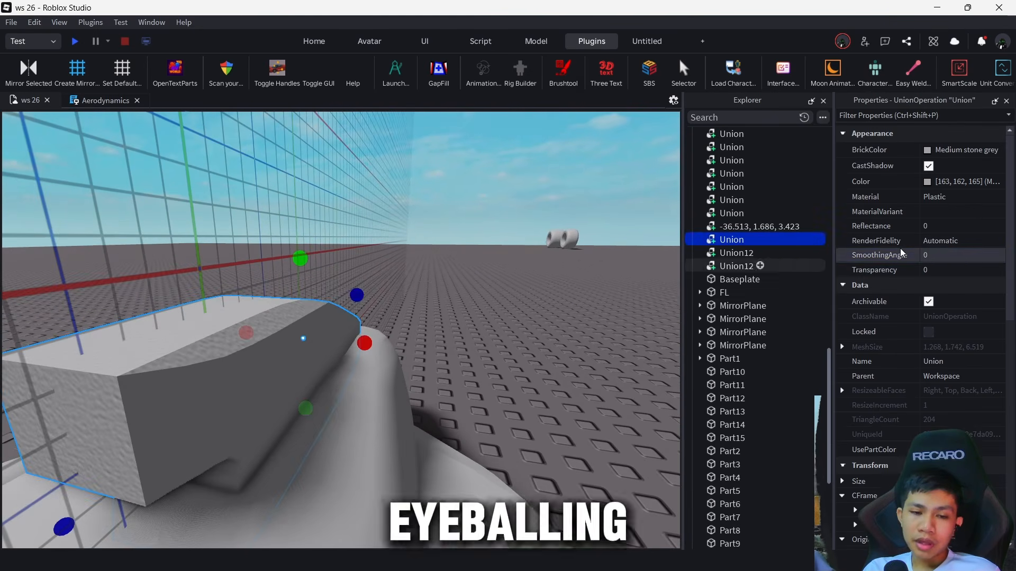
pyautogui.press('s')
pyautogui.press('q')
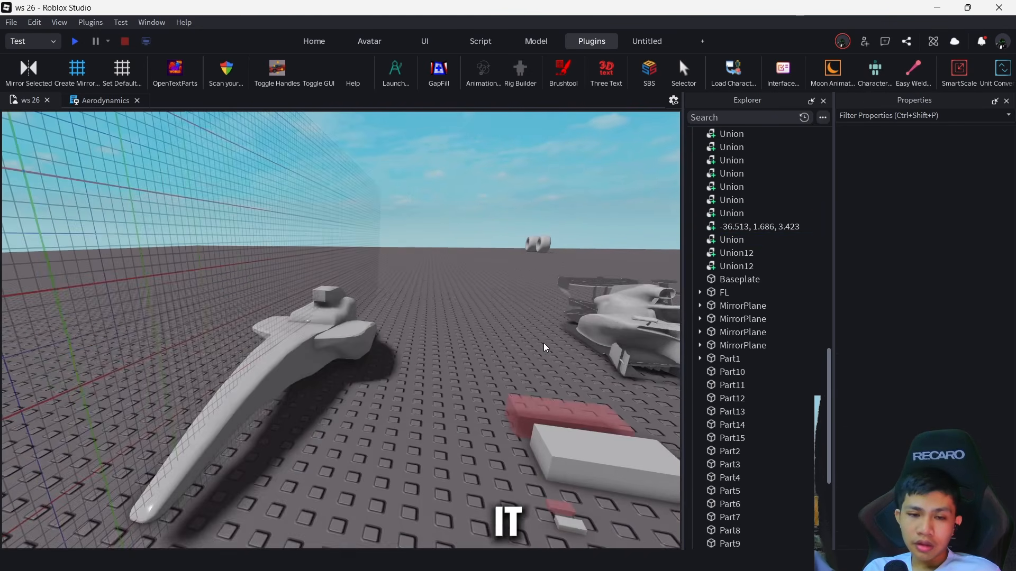
# Undo the edge cuts on the engine cover block
pyautogui.hotkey('ctrl', 'z')
pyautogui.press('w')
pyautogui.hotkey('ctrl', 'z')
# Move the reference F1 model onto the traced body by setting its position to -37.211, 2.681, 1.991
pyautogui.click(544, 343)
pyautogui.press('w')
pyautogui.press('a')
pyautogui.click(436, 294)
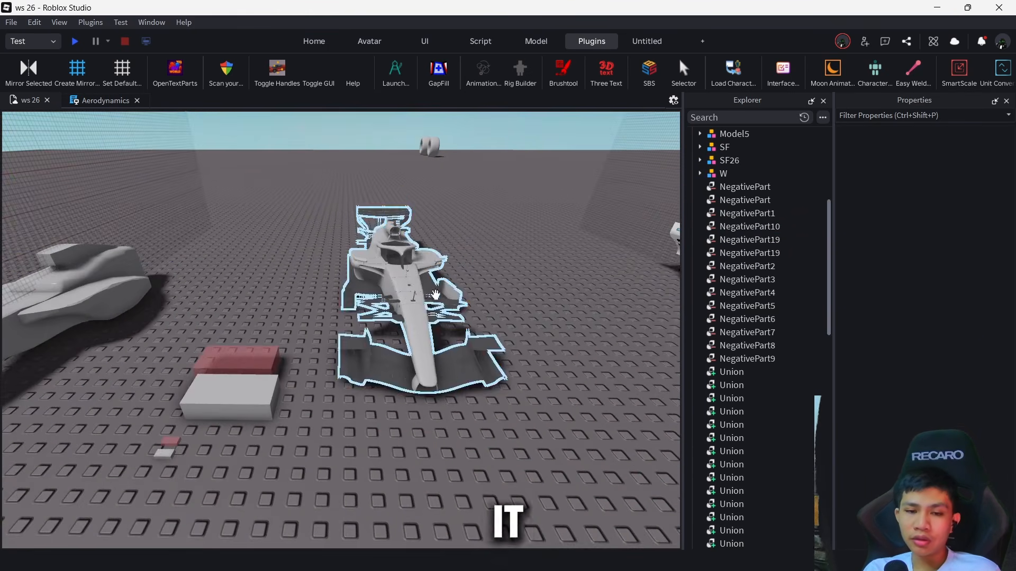
pyautogui.click(442, 297)
pyautogui.click(933, 212)
pyautogui.write('-37.211, 2.681, 1.991')
pyautogui.click(431, 433)
# Duplicate the small negative part on the baseplate and place the copy over the front of the engine cover block
pyautogui.press('w')
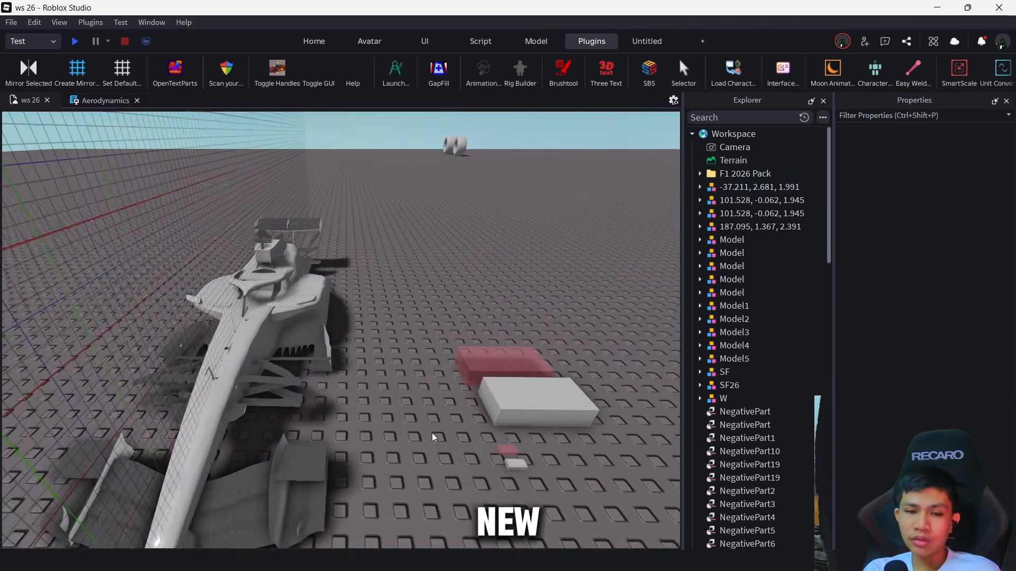
pyautogui.press('d')
pyautogui.press('q')
pyautogui.click(417, 378)
pyautogui.hotkey('ctrl', 'd')
pyautogui.press('e')
pyautogui.moveTo(417, 378); pyautogui.dragTo(441, 219)
pyautogui.press('w')
pyautogui.press('a')
pyautogui.press('w')
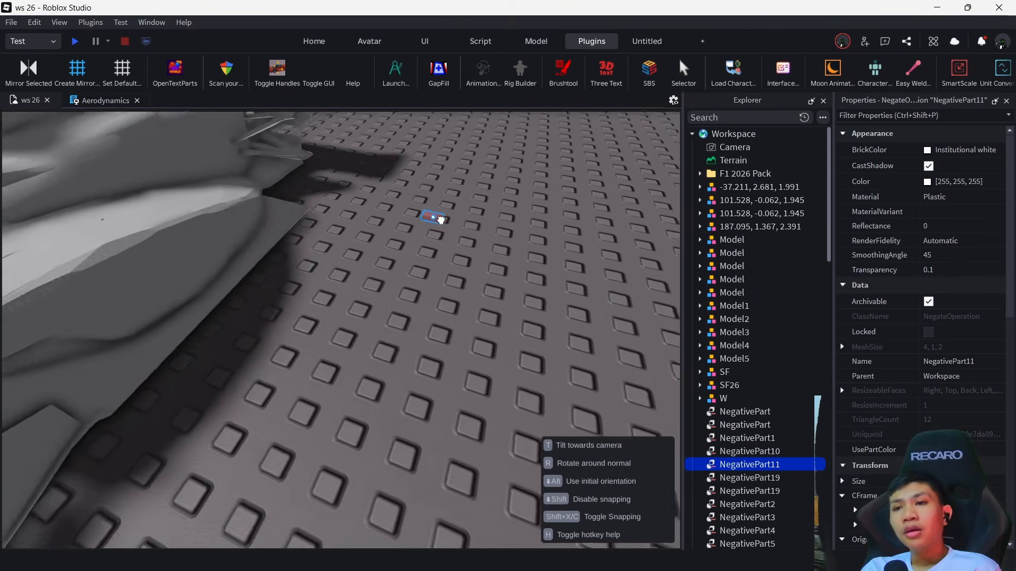
pyautogui.moveTo(441, 219); pyautogui.dragTo(441, 220)
pyautogui.moveTo(441, 220); pyautogui.dragTo(441, 219, button='right')
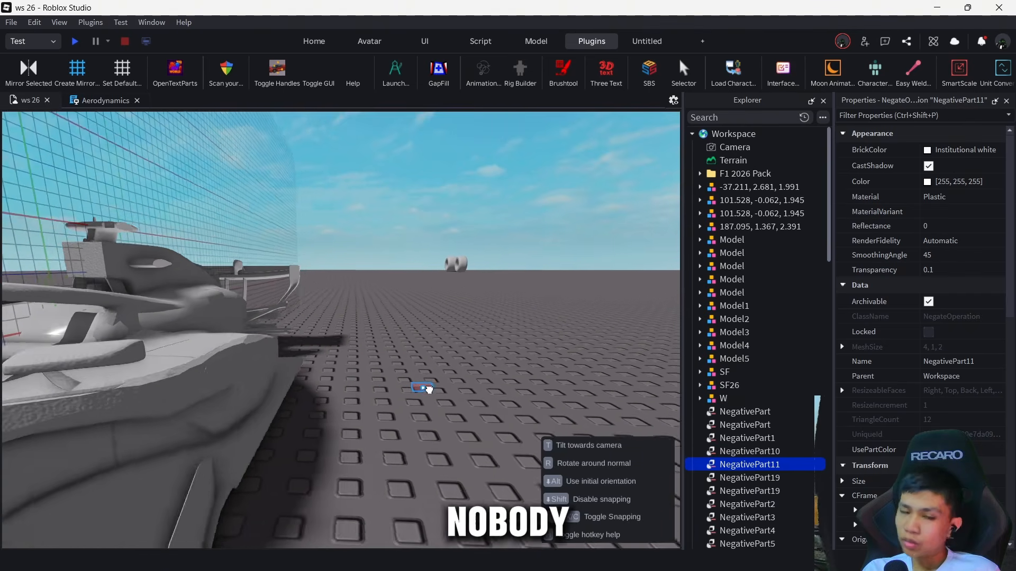
pyautogui.moveTo(429, 389); pyautogui.dragTo(430, 390, button='right')
pyautogui.moveTo(368, 308); pyautogui.dragTo(361, 284, button='right')
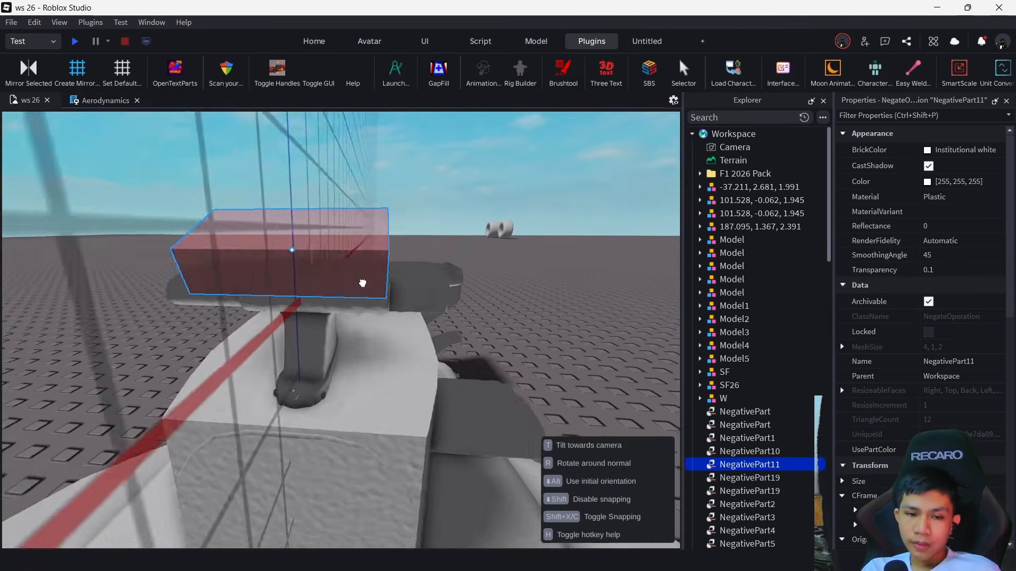
# Enlarge and tilt the negative part along the engine cover's upper edge and mirror it across the mirror plane
pyautogui.moveTo(437, 227); pyautogui.dragTo(332, 323)
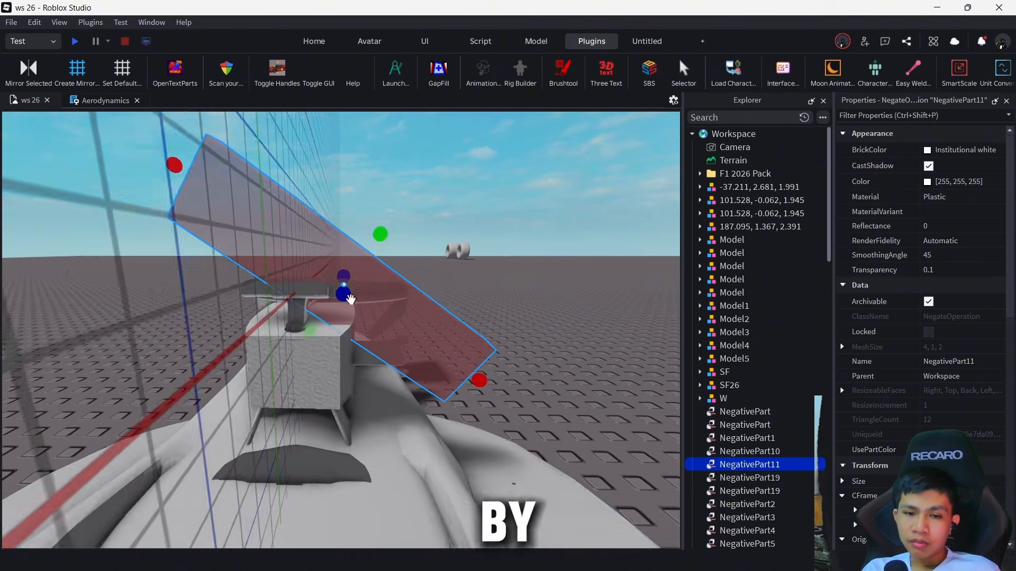
pyautogui.moveTo(288, 424); pyautogui.dragTo(288, 423, button='right')
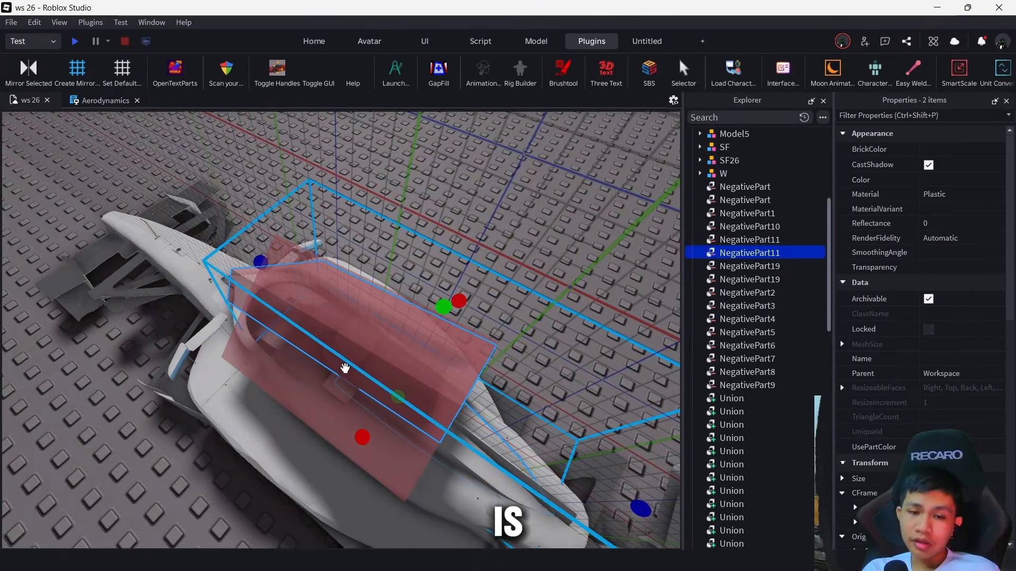
pyautogui.rightClick(353, 393)
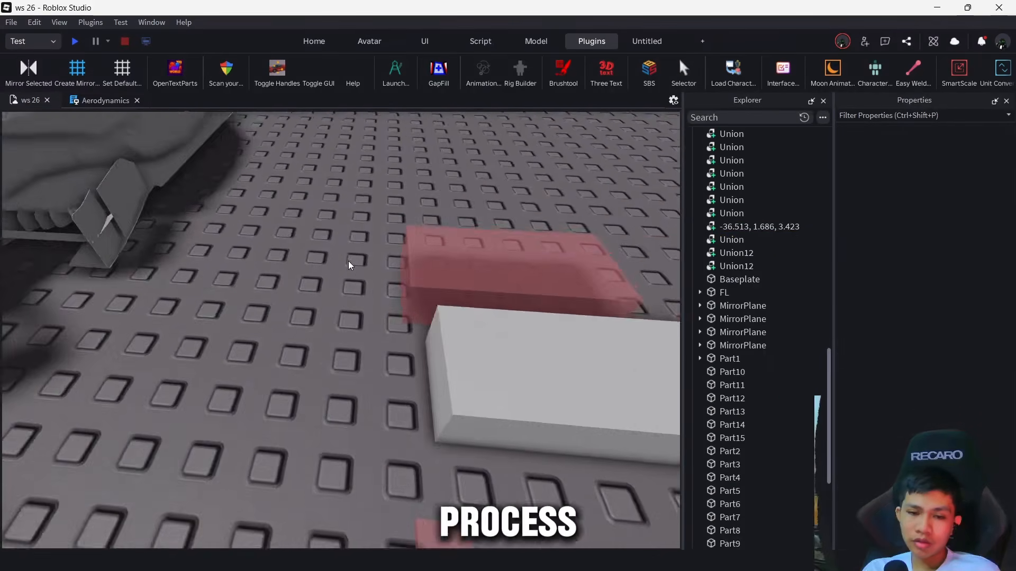
# Place another small negative part on the engine cover and lengthen it along the cover towards the rear wing
pyautogui.scroll(5, 348, 261)
pyautogui.moveTo(390, 407); pyautogui.dragTo(370, 366)
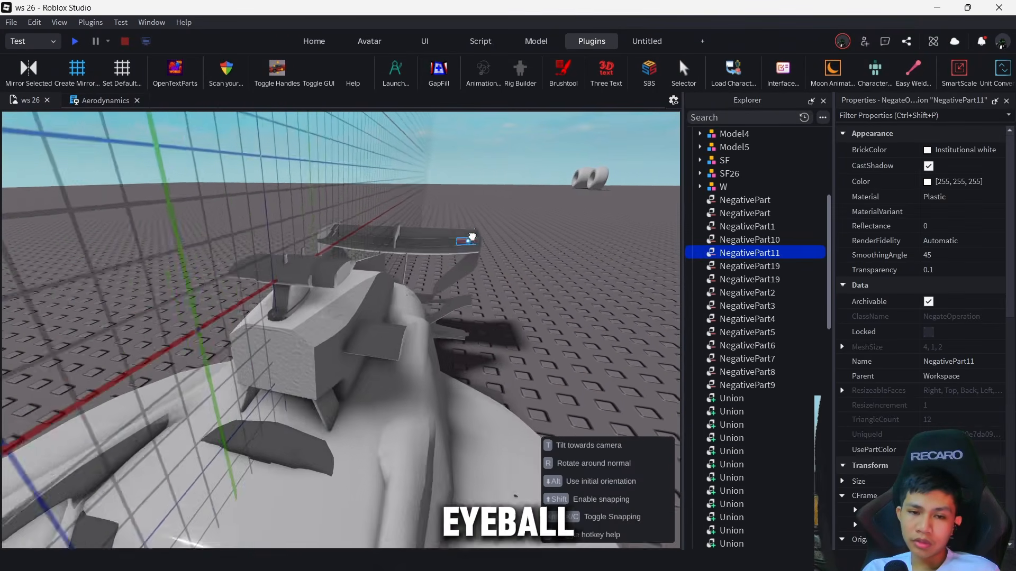
pyautogui.moveTo(472, 236); pyautogui.dragTo(492, 212)
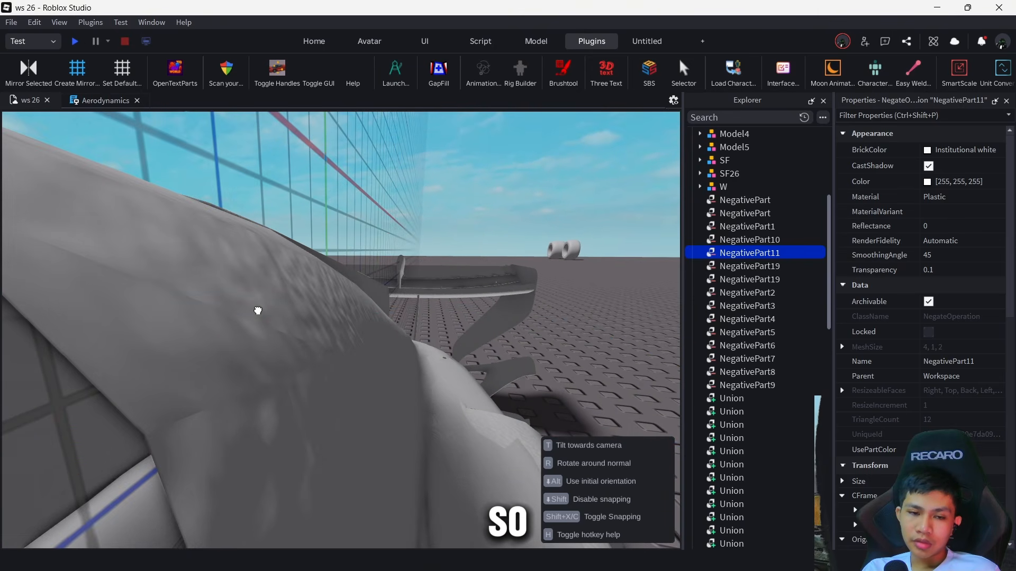
pyautogui.moveTo(257, 311); pyautogui.dragTo(152, 349)
pyautogui.scroll(-3, 248, 231)
pyautogui.moveTo(152, 349); pyautogui.dragTo(287, 347, button='right')
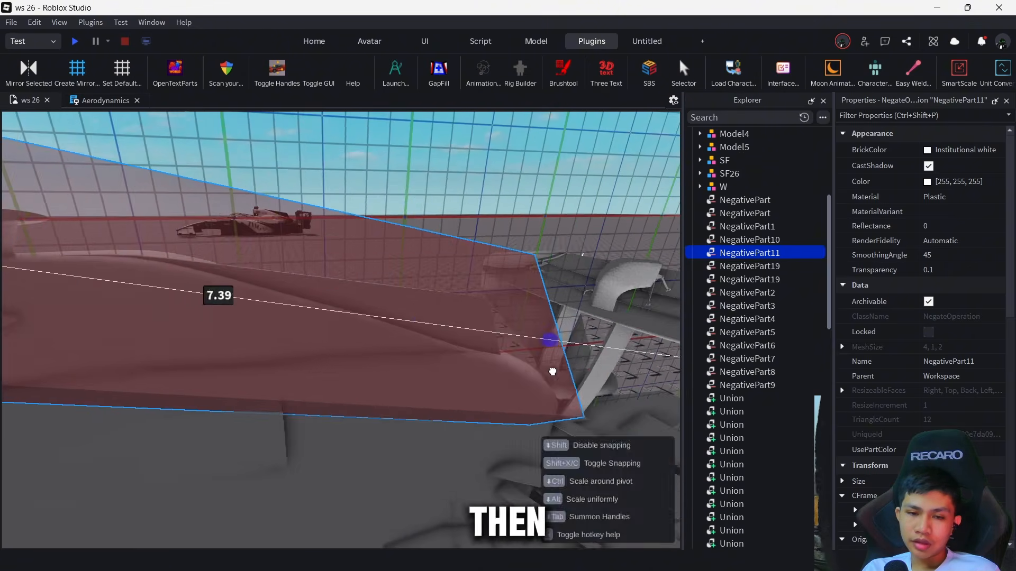
# Duplicate the long negative part and tilt and position the copy against the engine cover's rear slope
pyautogui.moveTo(314, 241); pyautogui.dragTo(315, 243, button='right')
pyautogui.scroll(3, 315, 242)
pyautogui.hotkey('ctrl', 'd')
pyautogui.moveTo(303, 229)
pyautogui.mouseDown()
pyautogui.moveTo(290, 220)
pyautogui.moveTo(312, 200)
pyautogui.moveTo(311, 244)
pyautogui.mouseUp()
pyautogui.moveTo(311, 376); pyautogui.dragTo(311, 376)
pyautogui.scroll(-2, 328, 375)
pyautogui.moveTo(399, 365); pyautogui.dragTo(442, 413)
pyautogui.moveTo(345, 288); pyautogui.dragTo(388, 225)
pyautogui.moveTo(389, 225); pyautogui.dragTo(347, 277, button='right')
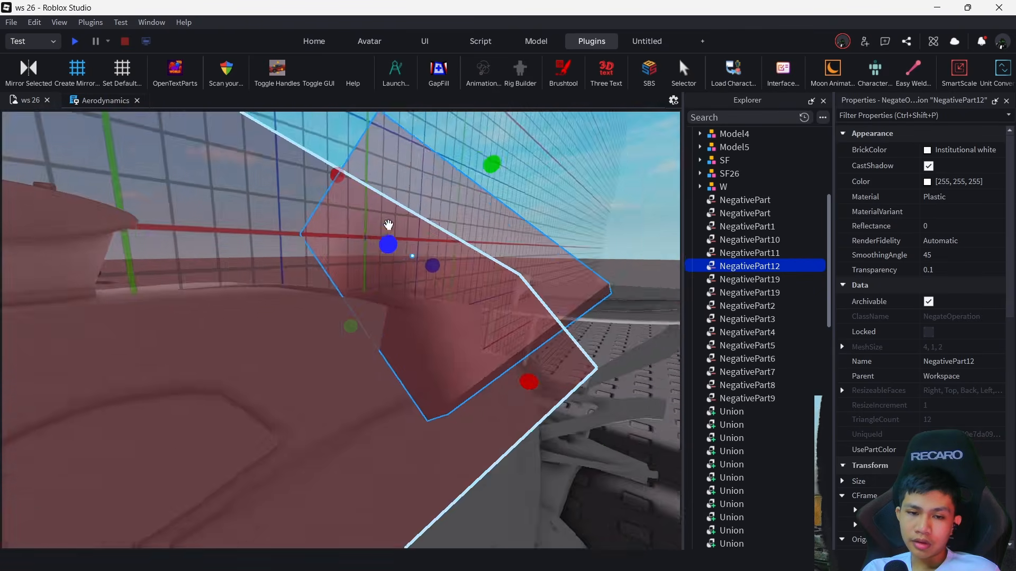
pyautogui.keyDown('ctrl'); pyautogui.moveTo(339, 301); pyautogui.dragTo(397, 351); pyautogui.keyUp('ctrl')
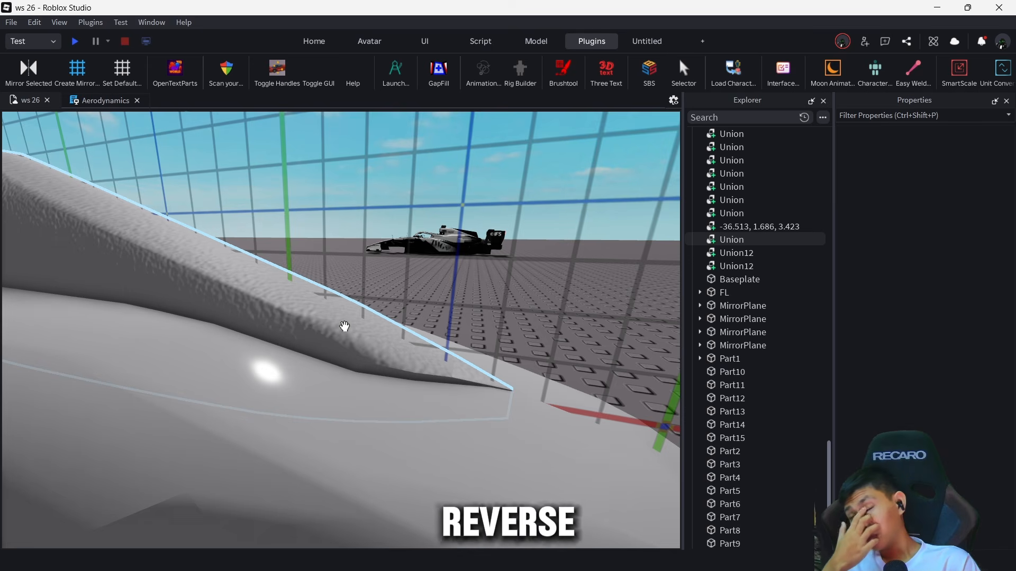
# Union the small negative part from the baseplate with the engine cover block to fix the block's selector rotation
pyautogui.moveTo(345, 326); pyautogui.dragTo(344, 326, button='right')
pyautogui.scroll(-5, 345, 326)
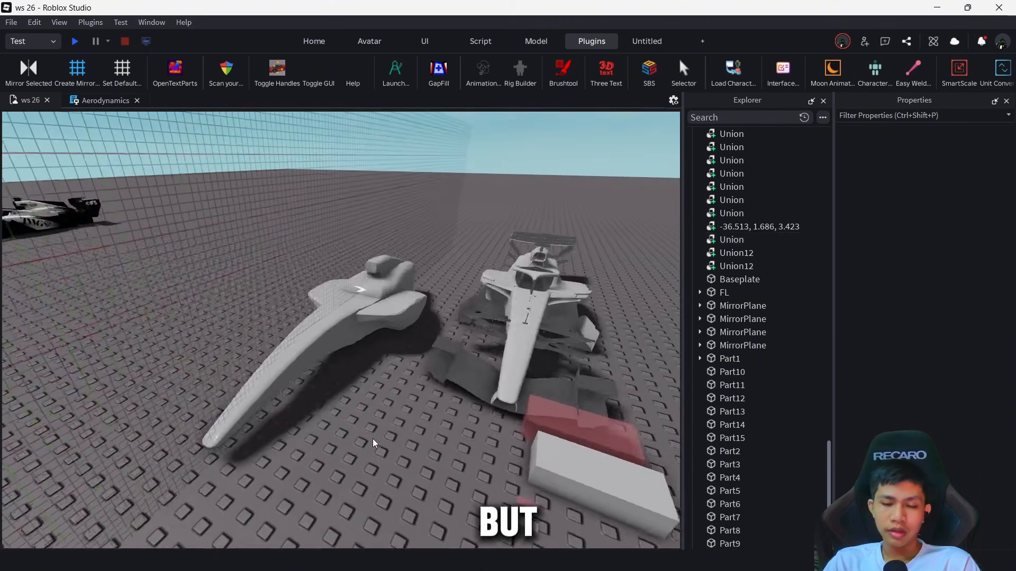
pyautogui.scroll(5, 428, 199)
pyautogui.moveTo(407, 381); pyautogui.dragTo(406, 380, button='right')
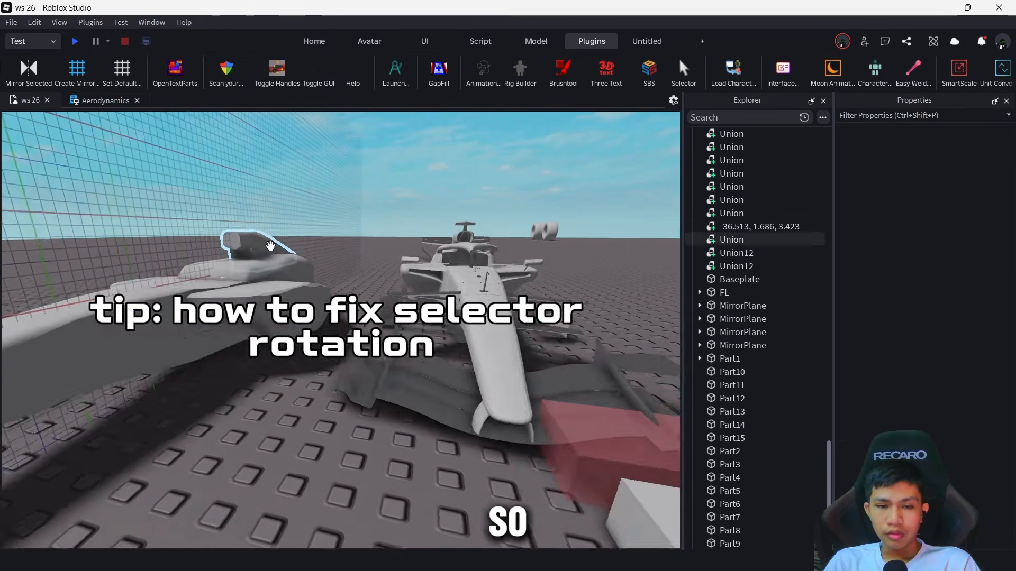
pyautogui.click(281, 261)
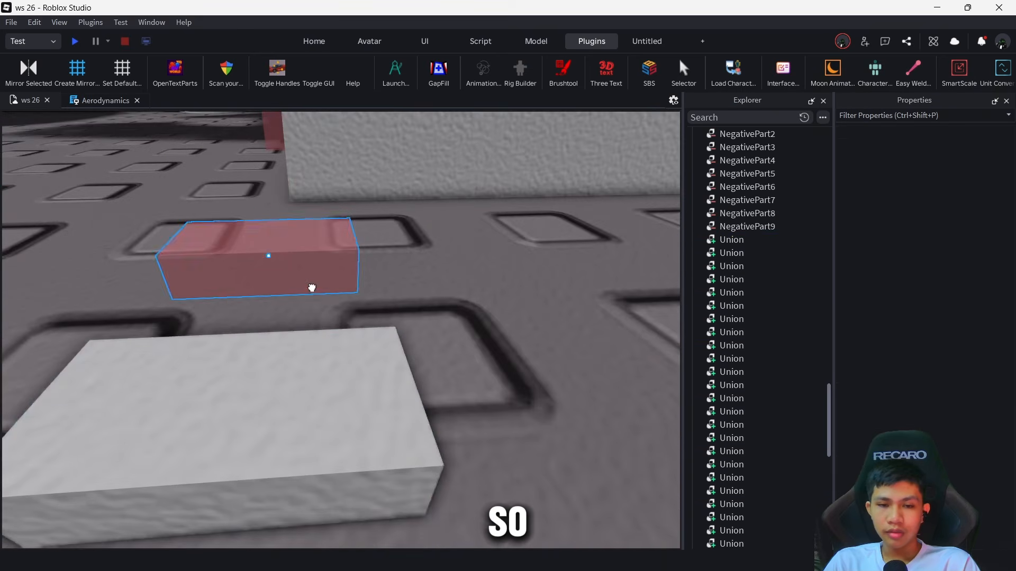
pyautogui.click(312, 287)
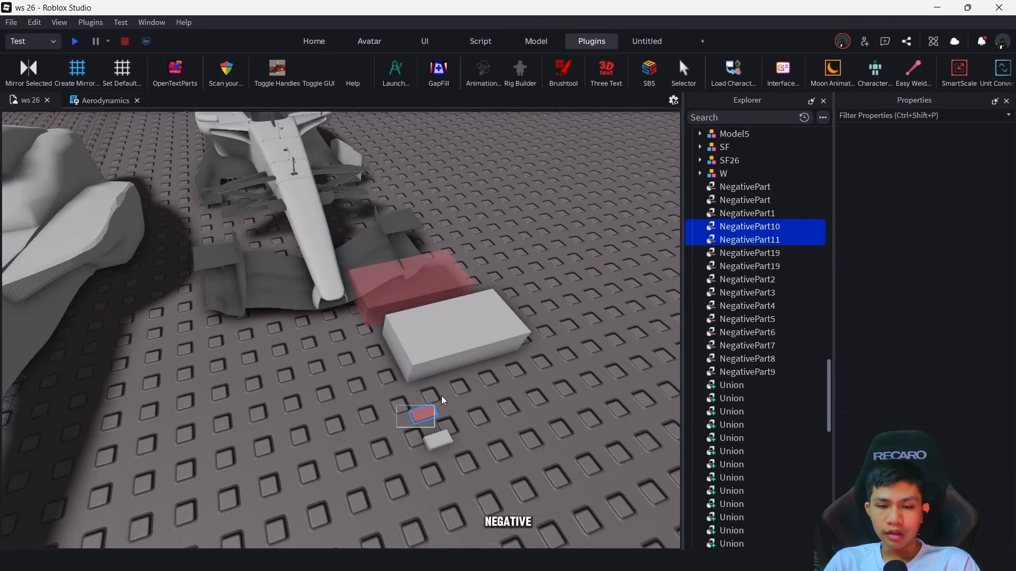
pyautogui.click(423, 416)
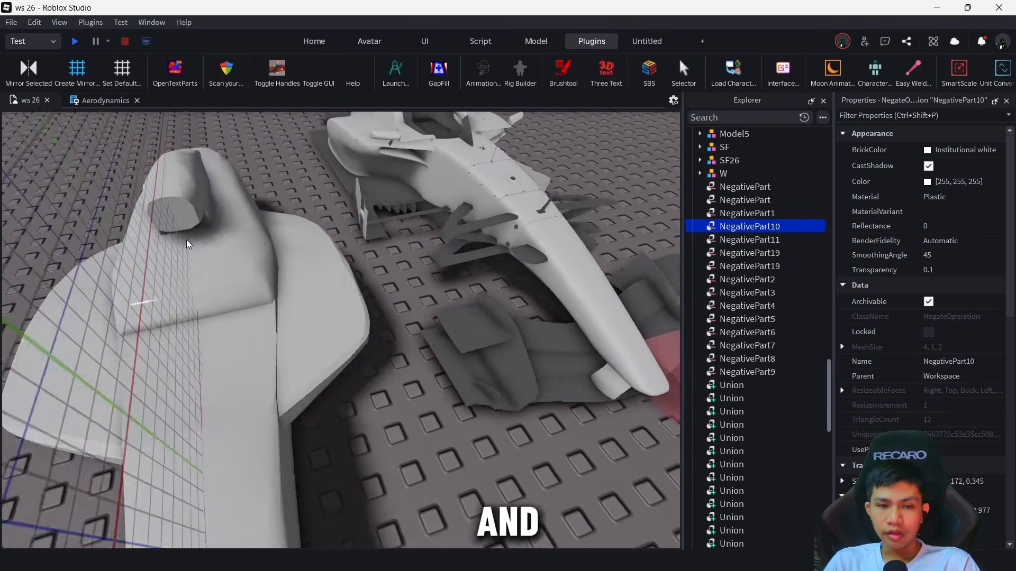
pyautogui.click(208, 223)
pyautogui.rightClick(208, 223)
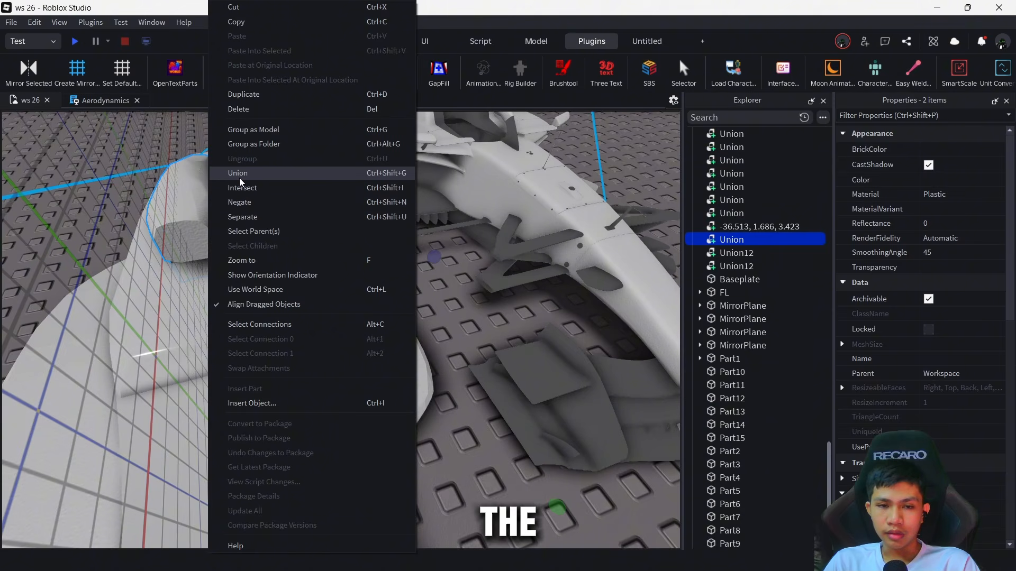
pyautogui.click(239, 177)
pyautogui.click(337, 216)
pyautogui.moveTo(336, 216); pyautogui.dragTo(335, 213, button='right')
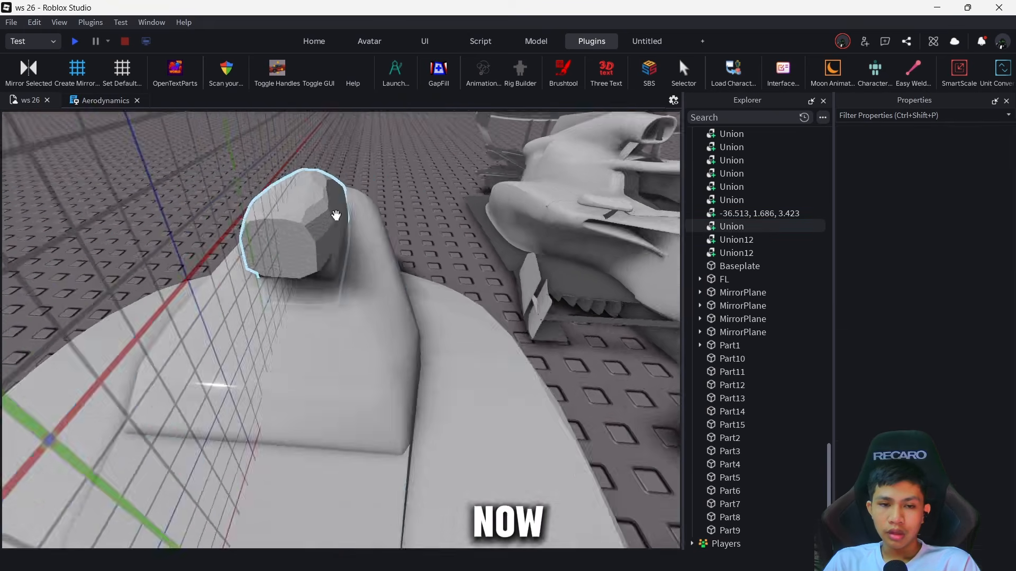
# Select the unioned engine cover block and check the alignment of its selection handles
pyautogui.scroll(3, 335, 213)
pyautogui.click(293, 238)
pyautogui.scroll(-3, 293, 239)
pyautogui.moveTo(476, 332); pyautogui.dragTo(376, 255, button='right')
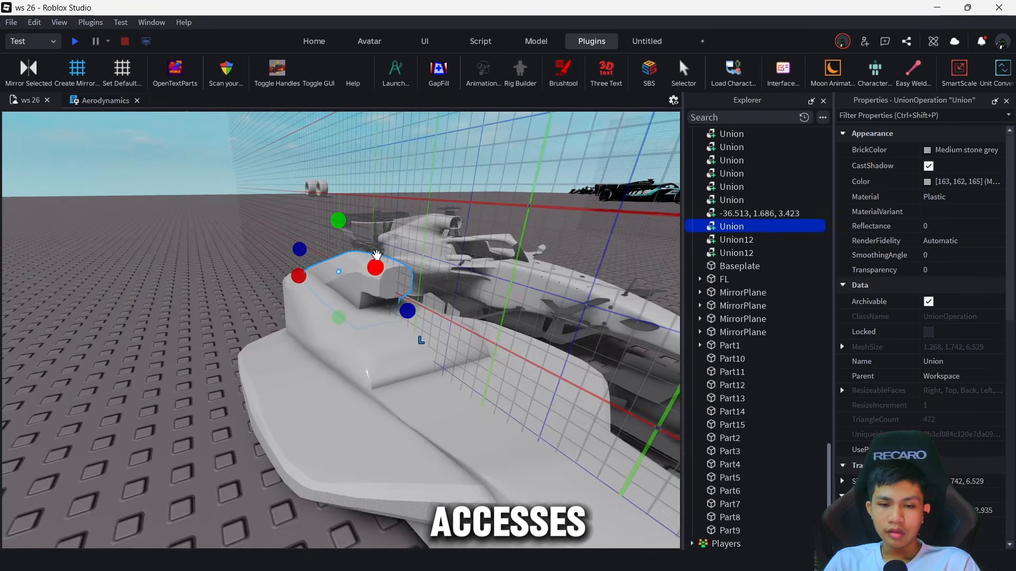
pyautogui.scroll(-3, 309, 182)
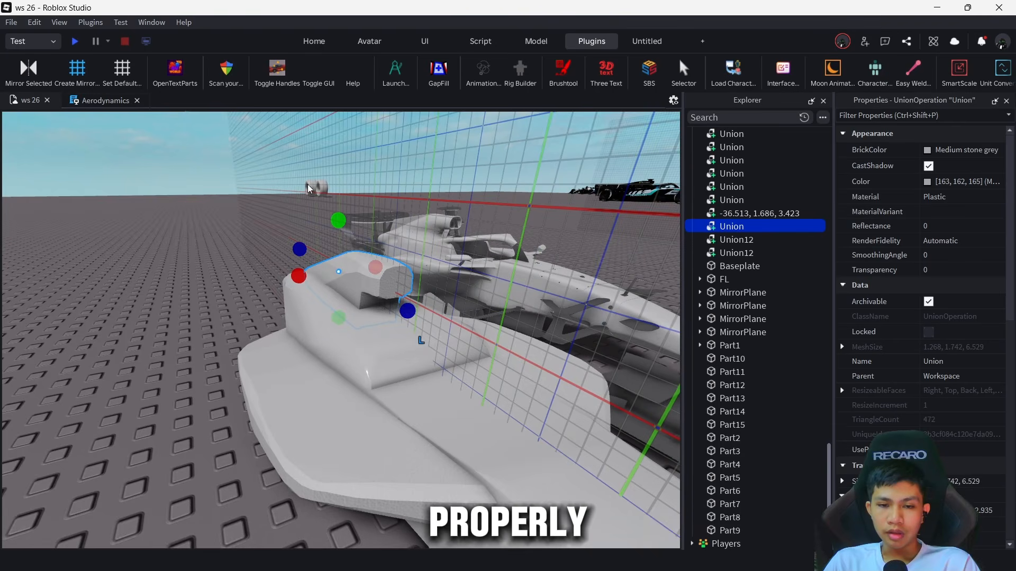
# Increase the smoothing angle of the unioned engine cover block and deselect it
pyautogui.moveTo(230, 230); pyautogui.dragTo(233, 228, button='right')
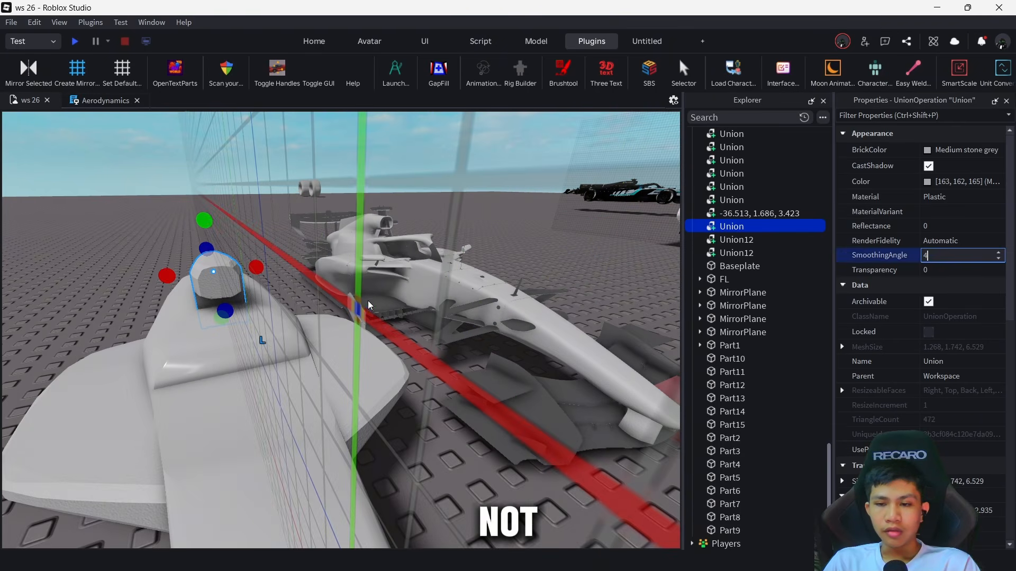
pyautogui.click(356, 306)
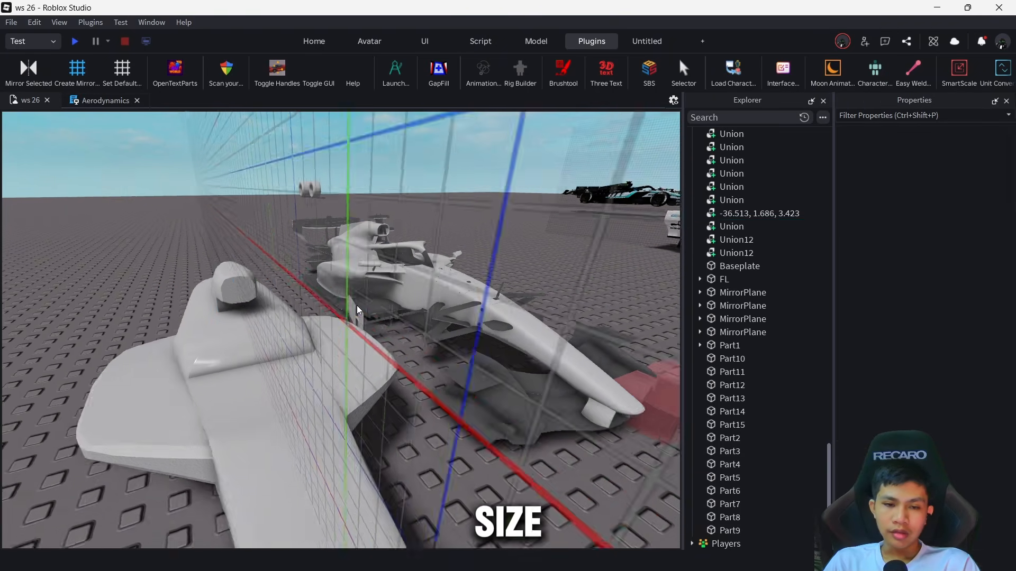
pyautogui.moveTo(356, 306); pyautogui.dragTo(357, 305, button='right')
pyautogui.scroll(3, 356, 304)
pyautogui.scroll(-5, 357, 302)
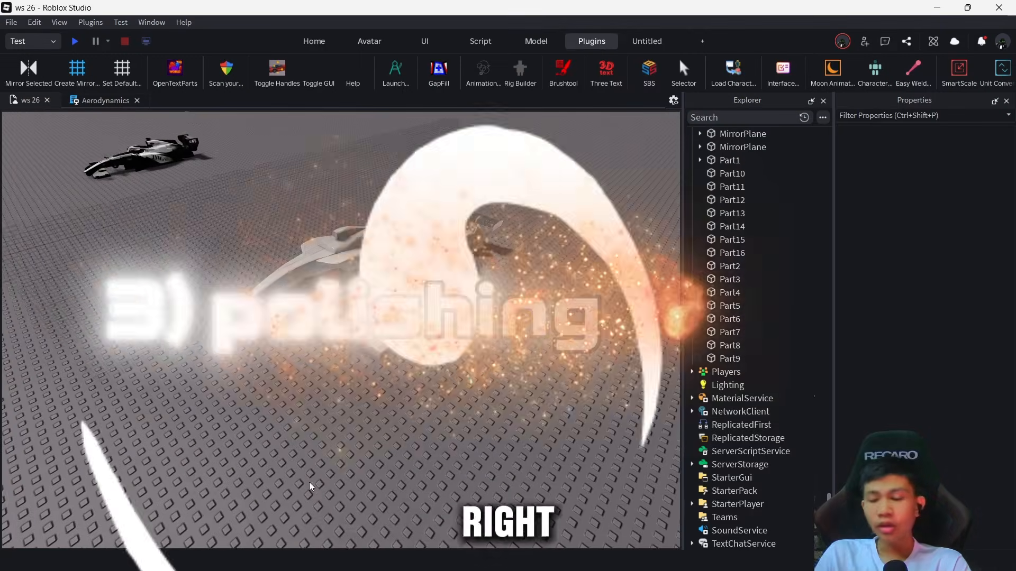
# Move the small grey part across the baseplate to the open area beside the traced car's nose
pyautogui.scroll(6, 309, 481)
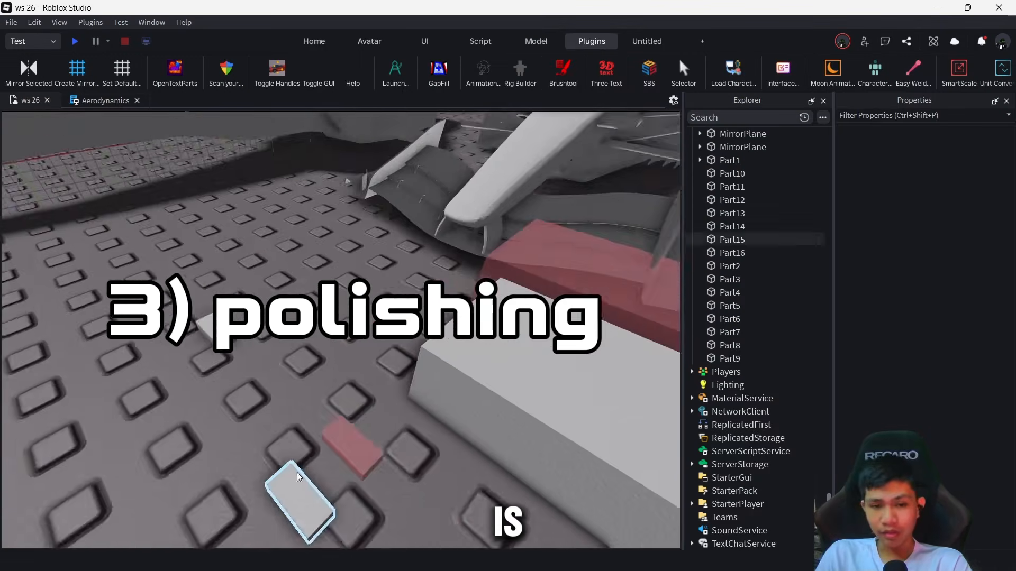
pyautogui.scroll(-3, 206, 426)
pyautogui.moveTo(233, 363); pyautogui.dragTo(225, 357)
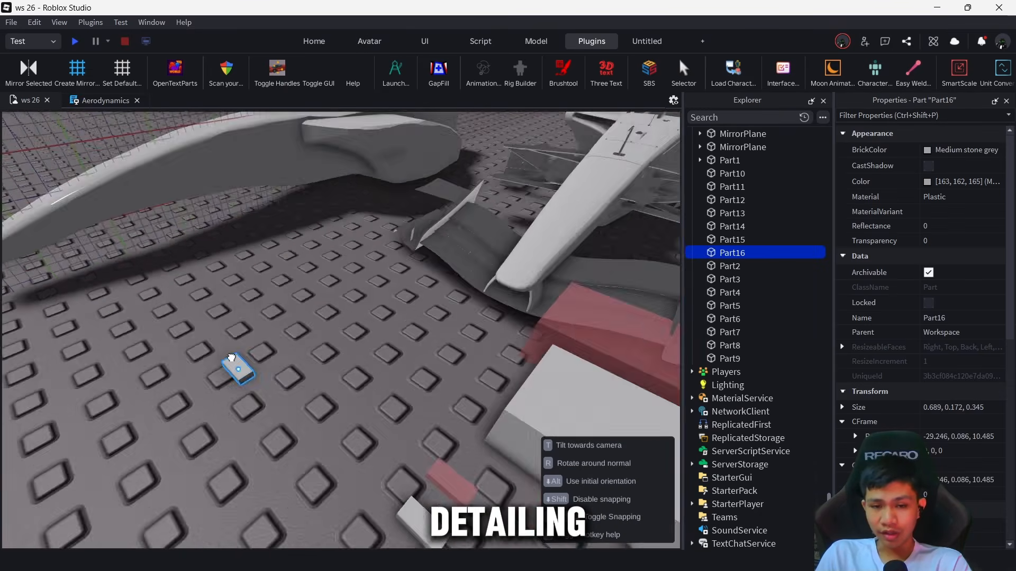
pyautogui.scroll(-5, 228, 357)
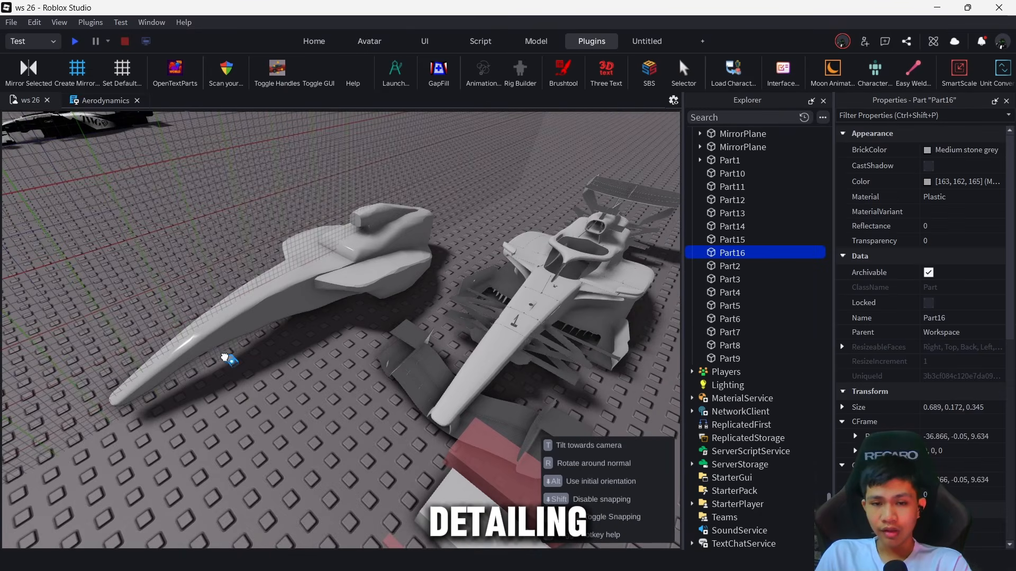
pyautogui.press('d')
pyautogui.moveTo(222, 464); pyautogui.dragTo(222, 464)
# Examine the reference F1 model's fine details, including the airbox intake, halo, antenna and panel lines
pyautogui.press('a')
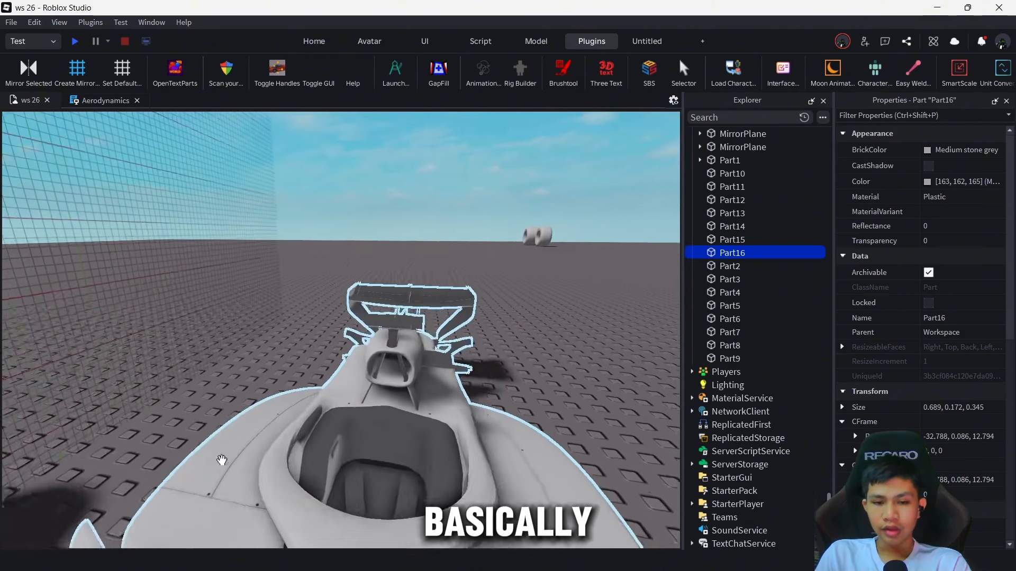
pyautogui.scroll(5, 397, 415)
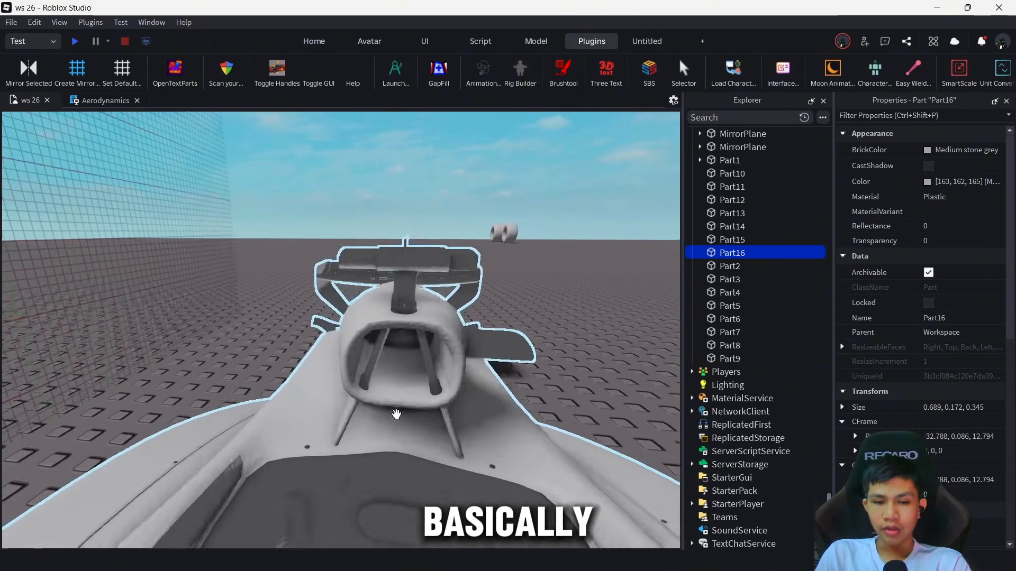
pyautogui.scroll(-6, 327, 200)
pyautogui.scroll(-4, 322, 214)
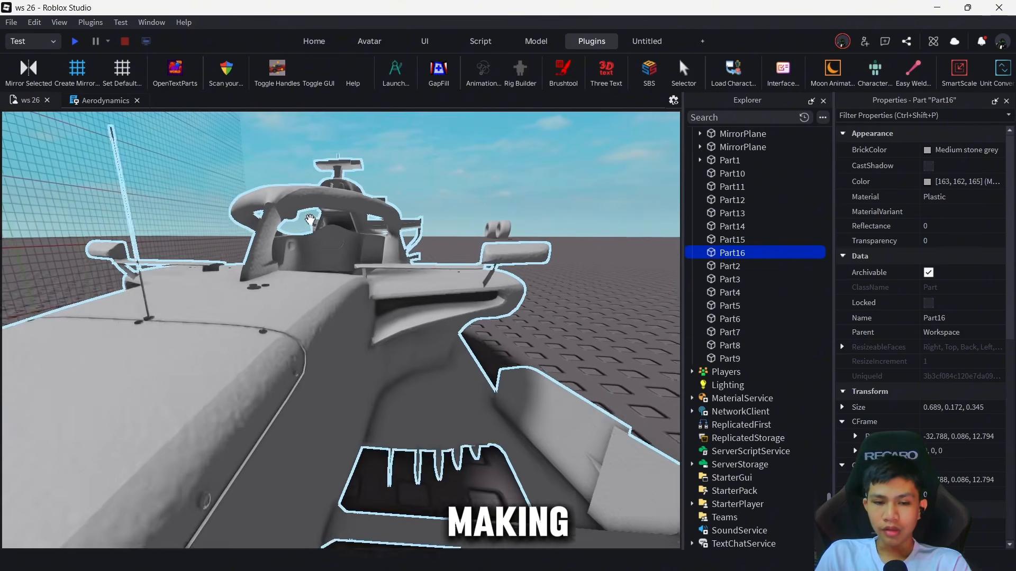
pyautogui.moveTo(322, 214); pyautogui.dragTo(305, 224, button='right')
pyautogui.scroll(-12, 304, 223)
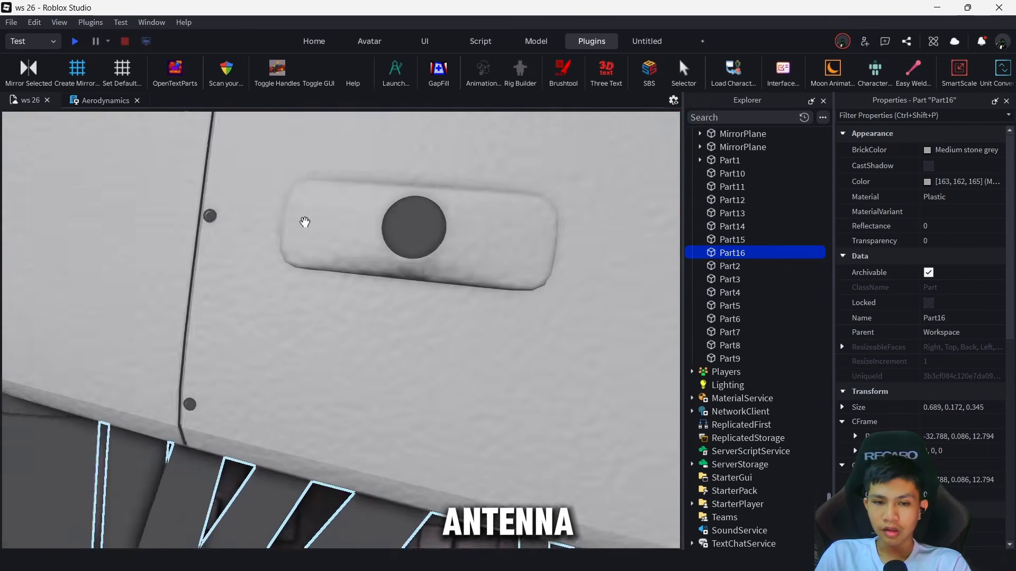
pyautogui.press('a')
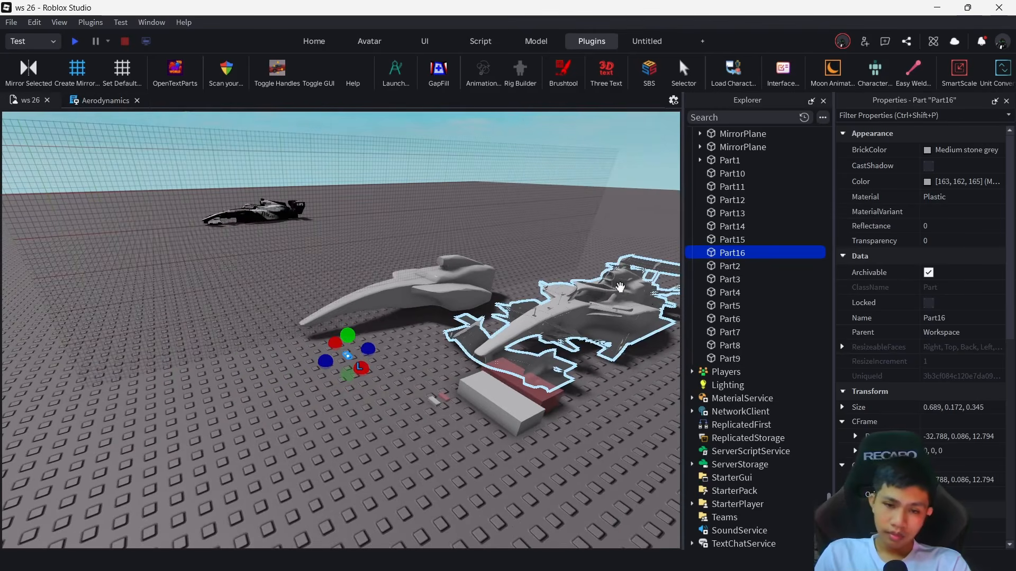
# Overlay the reference F1 model on the traced car by copying its name, -37.211, 2.681, 1.991, into its position
pyautogui.click(624, 291)
pyautogui.press('d')
pyautogui.click(944, 214)
pyautogui.hotkey('ctrl', 'c')
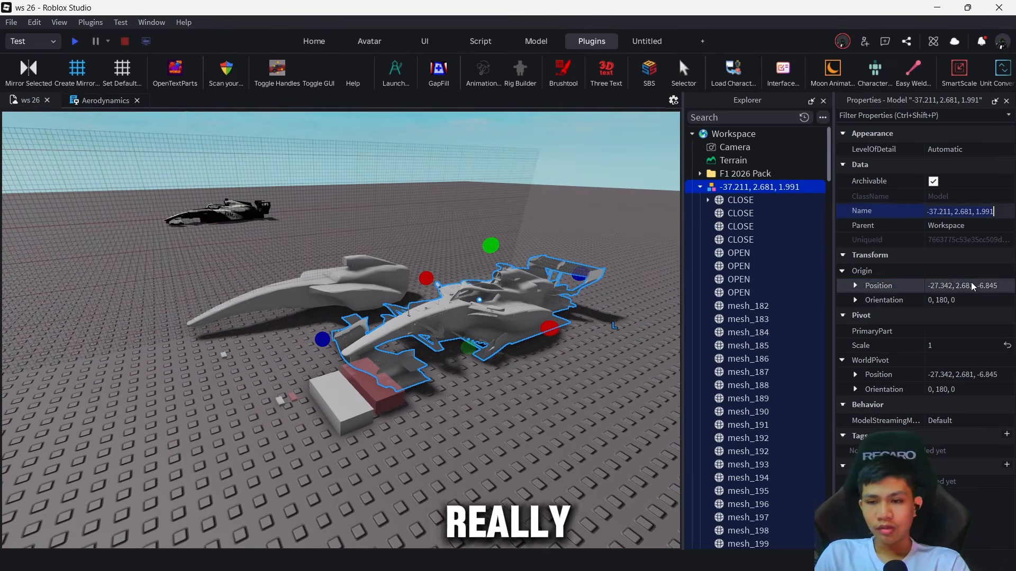
pyautogui.click(970, 285)
pyautogui.hotkey('ctrl', 'v')
pyautogui.click(481, 451)
# Move the small grey part from beside the traced car's nose to the front of the airbox intake
pyautogui.press('a')
pyautogui.press('w')
pyautogui.moveTo(188, 525); pyautogui.dragTo(322, 316)
pyautogui.press('d')
pyautogui.press('e')
pyautogui.press('w')
pyautogui.click(326, 344)
pyautogui.click(311, 428)
pyautogui.press('d')
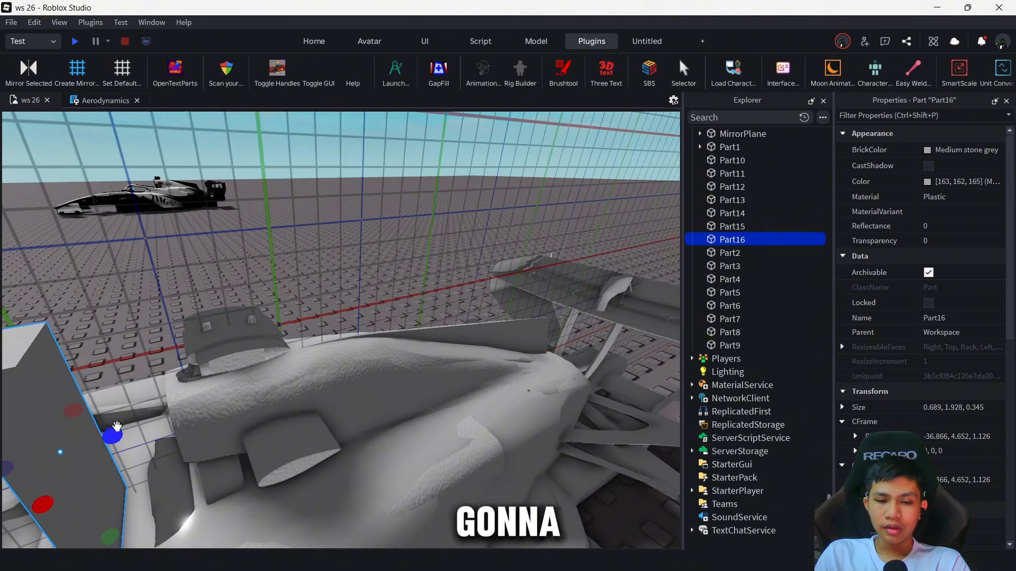
# Enlarge the grey part to 3.949 x 1.928 x 1.4 so its side cuts through the airbox just behind the intake's front
pyautogui.press('s')
pyautogui.moveTo(113, 433); pyautogui.dragTo(285, 459)
pyautogui.press('w')
pyautogui.moveTo(284, 459); pyautogui.dragTo(293, 324, button='right')
pyautogui.keyDown('shift'); pyautogui.moveTo(295, 350); pyautogui.dragTo(317, 350); pyautogui.keyUp('shift')
pyautogui.press('q')
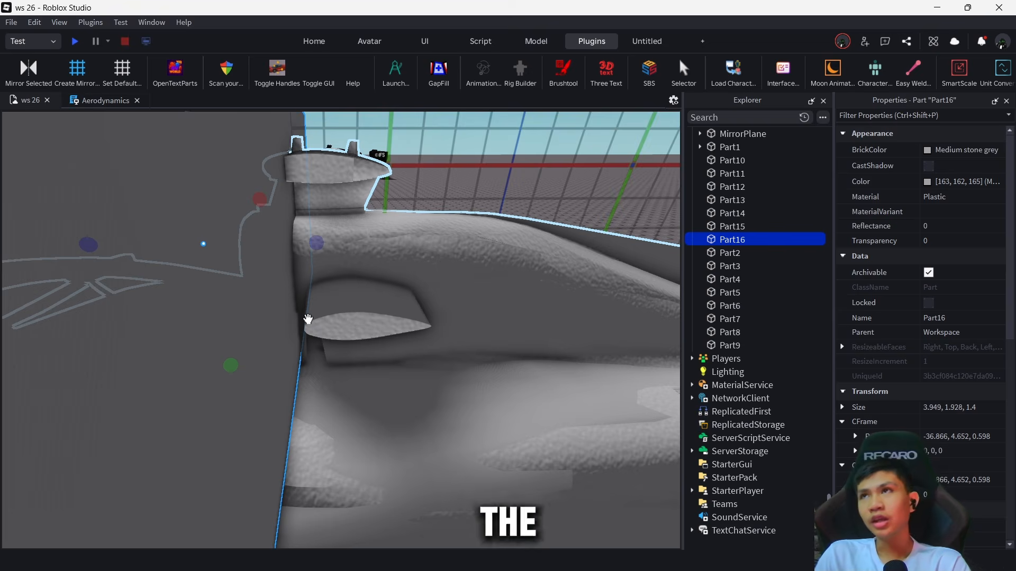
pyautogui.press('w')
pyautogui.press('s')
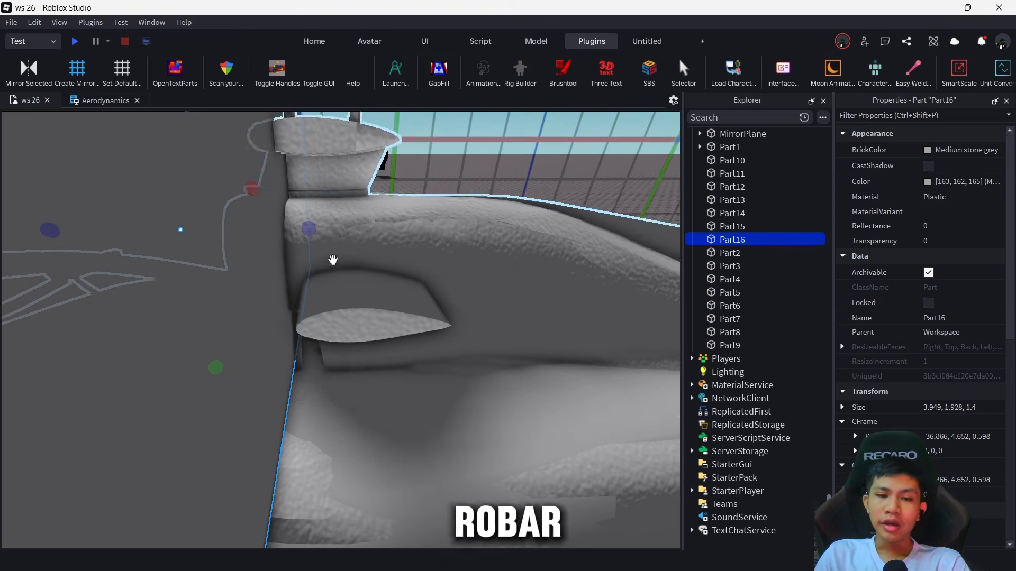
# Duplicate the engine cover union and the enlarged grey block in place
pyautogui.click(360, 236)
pyautogui.moveTo(323, 249); pyautogui.dragTo(328, 245)
pyautogui.hotkey('ctrl', 'z')
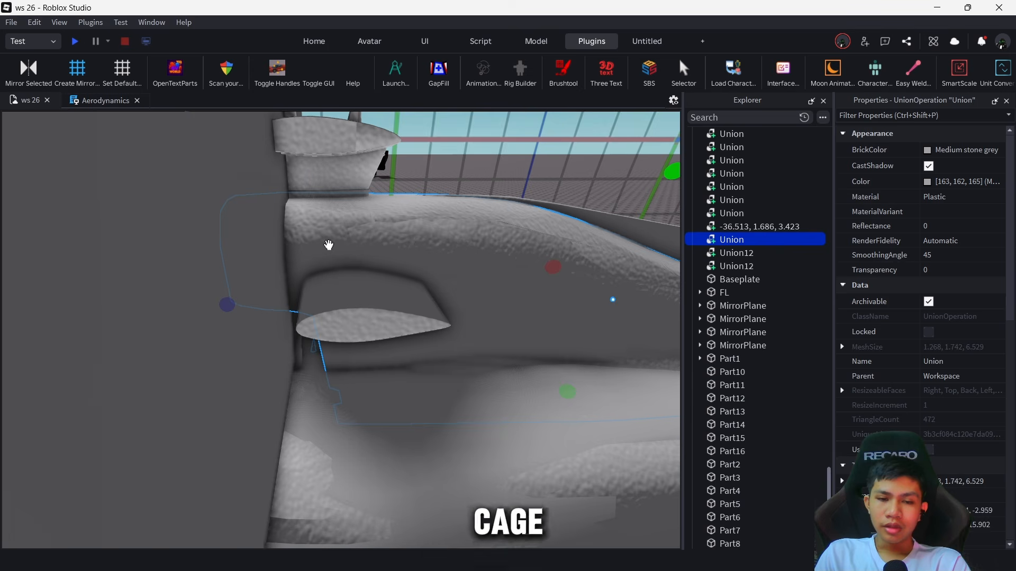
pyautogui.hotkey('ctrl', 'z')
pyautogui.click(223, 242)
pyautogui.hotkey('ctrl', 'd')
# Intersect the duplicated block with the engine cover union, and delete the leftover original block
pyautogui.keyDown('shift'); pyautogui.click(341, 252); pyautogui.keyUp('shift')
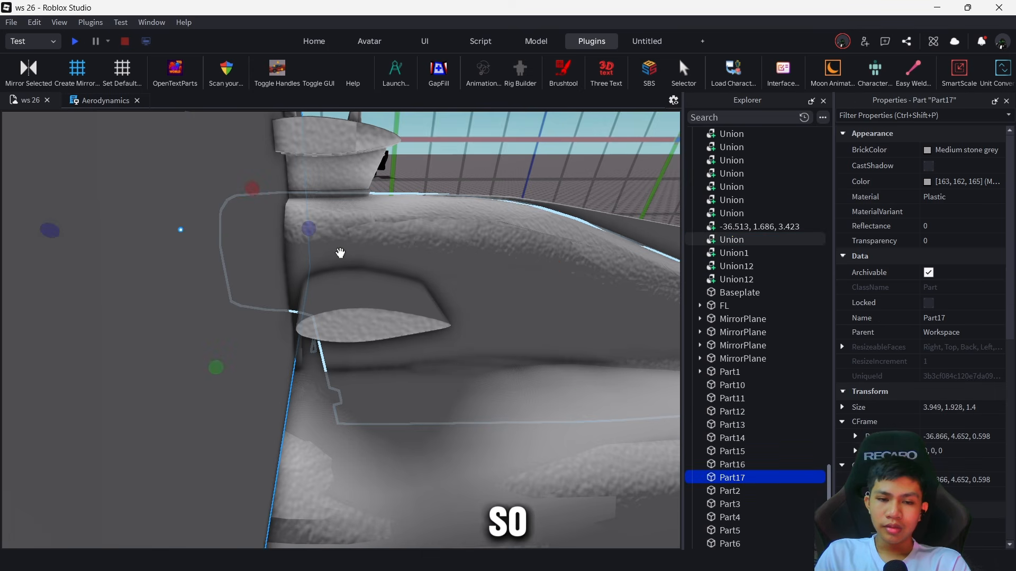
pyautogui.rightClick(341, 252)
pyautogui.click(370, 192)
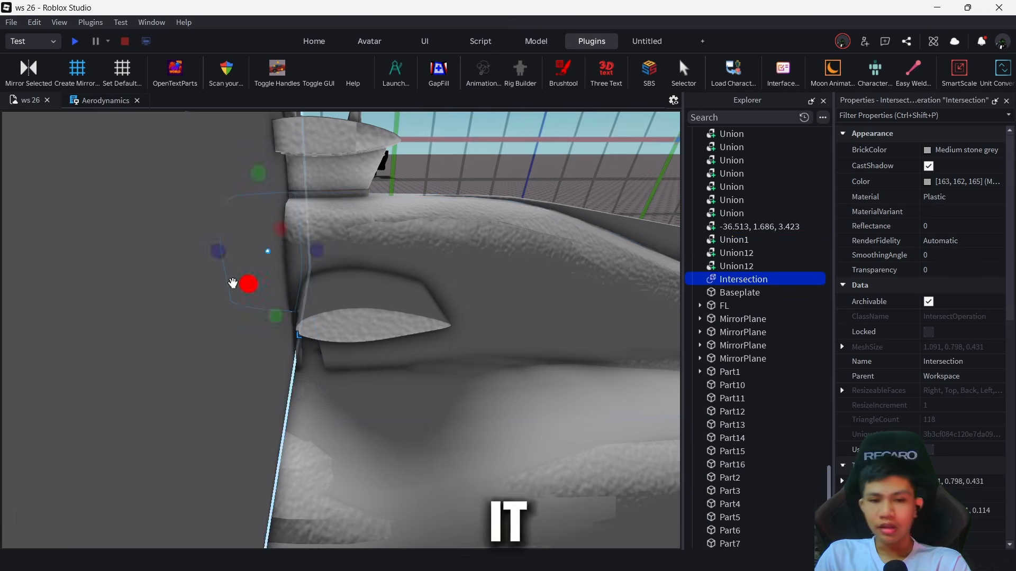
pyautogui.click(169, 295)
pyautogui.press('Delete')
# Hide the remaining engine cover union by setting its transparency to 1
pyautogui.moveTo(169, 294); pyautogui.dragTo(281, 259, button='right')
pyautogui.scroll(-5, 280, 258)
pyautogui.moveTo(315, 297); pyautogui.dragTo(371, 301, button='right')
pyautogui.scroll(5, 371, 300)
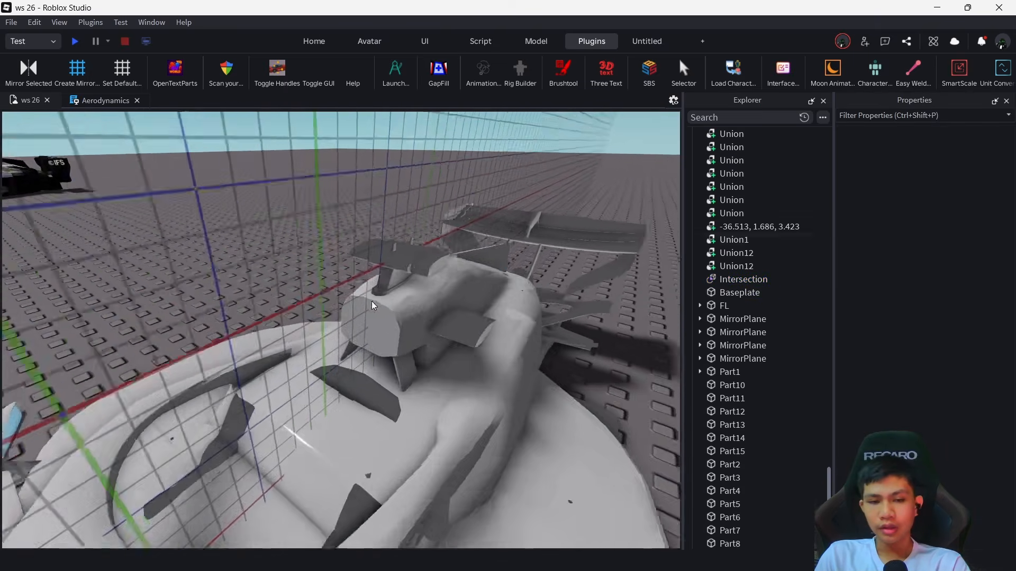
pyautogui.click(437, 321)
pyautogui.click(960, 270)
pyautogui.write('1')
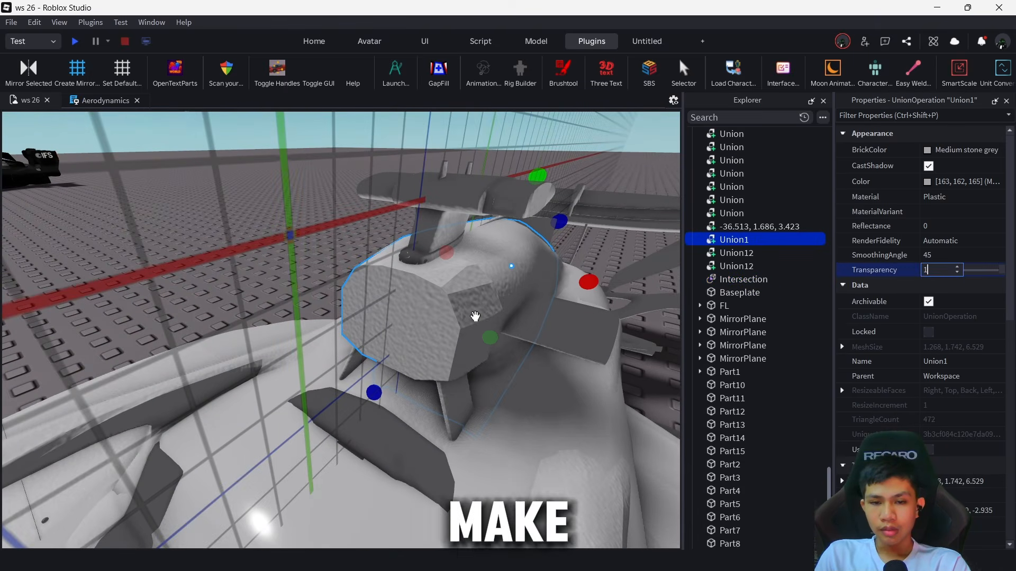
pyautogui.click(471, 313)
# Scale the intersection piece down to about 0.946 wide and 0.68 high to fit the reference airbox opening
pyautogui.click(477, 325)
pyautogui.moveTo(508, 349); pyautogui.dragTo(492, 346)
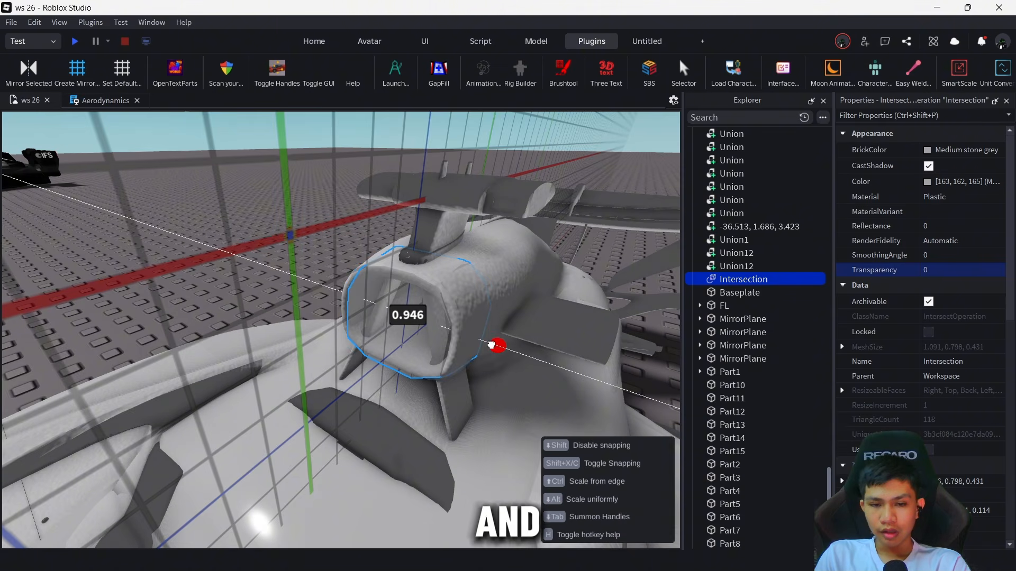
pyautogui.moveTo(492, 346); pyautogui.dragTo(491, 350, button='right')
pyautogui.press('w')
pyautogui.press('a')
pyautogui.moveTo(345, 325); pyautogui.dragTo(340, 304)
pyautogui.press('e')
pyautogui.moveTo(348, 232); pyautogui.dragTo(346, 229)
# Fine-tune the intersection piece's width and set its height to about 0.677 to match the intake outline
pyautogui.press('a')
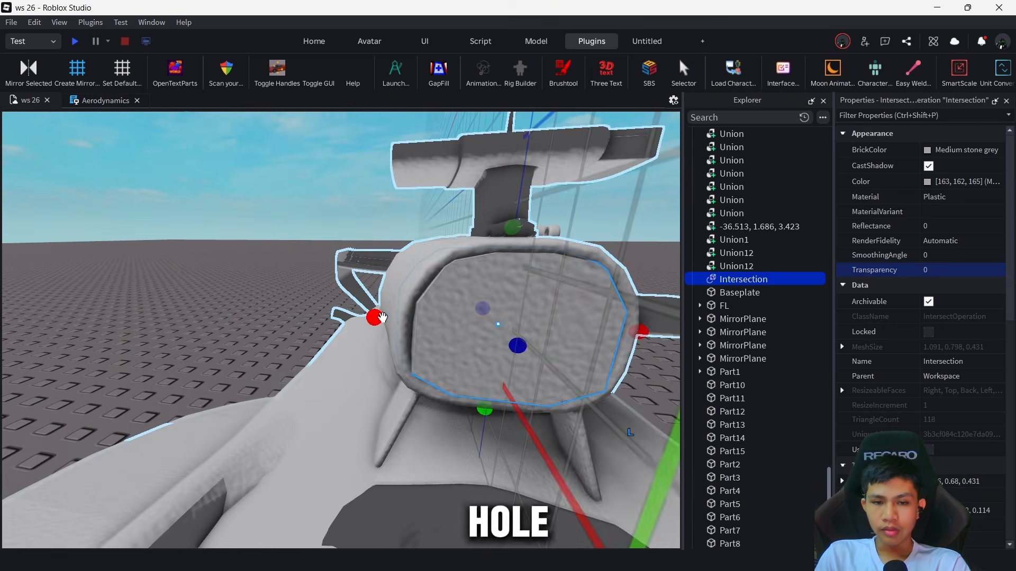
pyautogui.moveTo(381, 317); pyautogui.dragTo(377, 316)
pyautogui.press('q')
pyautogui.moveTo(482, 254); pyautogui.dragTo(471, 254)
pyautogui.press('d')
pyautogui.press('e')
# Move the reference F1 model off the traced car to the open baseplate area beside it
pyautogui.moveTo(472, 254); pyautogui.dragTo(318, 246, button='right')
pyautogui.press('w')
pyautogui.press('e')
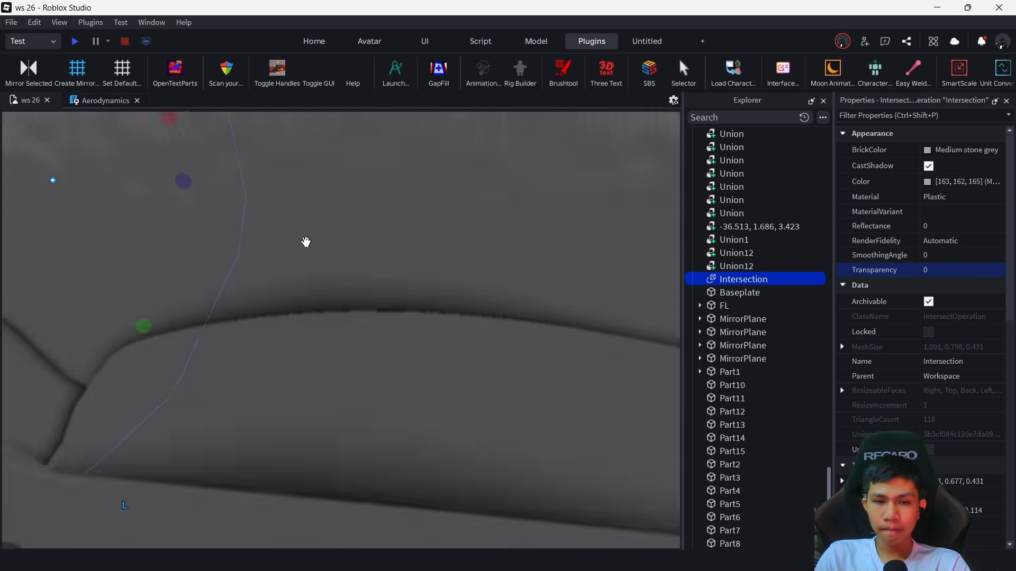
pyautogui.press('a')
pyautogui.press('e')
pyautogui.press('s')
pyautogui.moveTo(220, 247); pyautogui.dragTo(407, 267)
pyautogui.press('d')
pyautogui.press('s')
pyautogui.moveTo(406, 268); pyautogui.dragTo(434, 371, button='right')
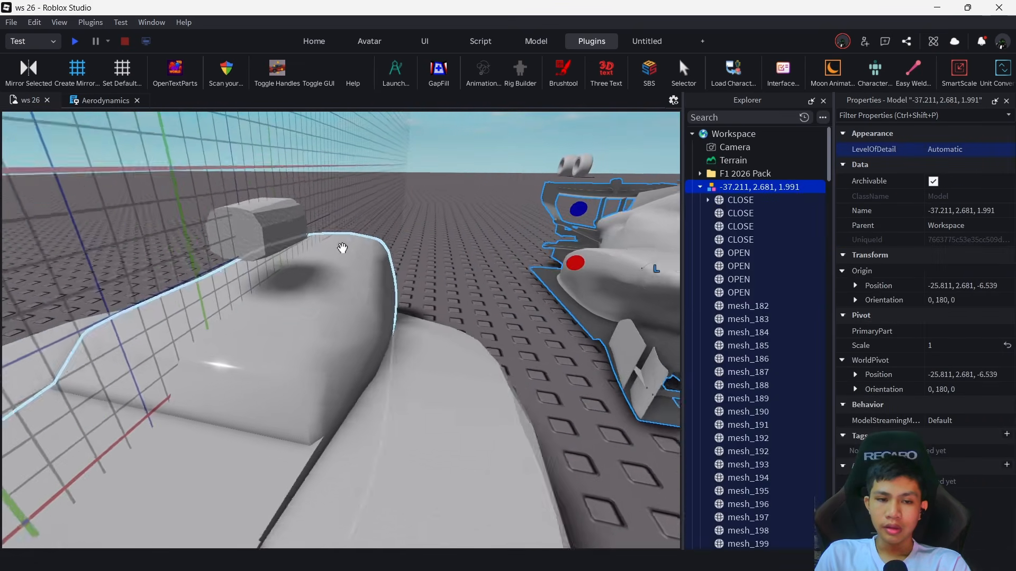
# Restore the engine cover union's transparency to 0 and deselect it
pyautogui.click(340, 243)
pyautogui.click(940, 269)
pyautogui.write('0')
pyautogui.click(555, 281)
pyautogui.press('w')
pyautogui.moveTo(554, 281); pyautogui.dragTo(440, 242, button='right')
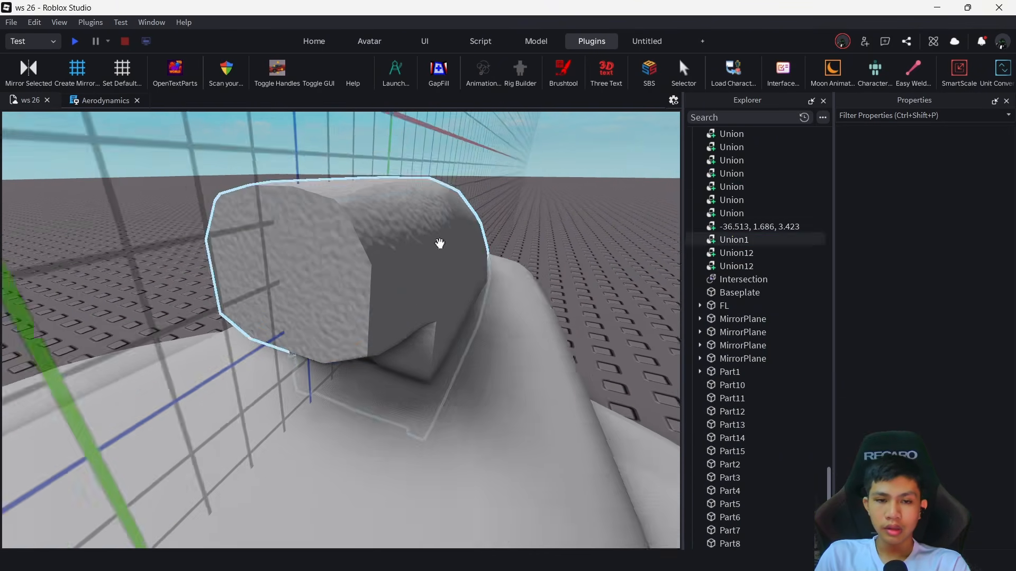
# Lengthen the intersection piece to about 1.314 so it protrudes from the intake front, and negate it
pyautogui.click(345, 283)
pyautogui.moveTo(251, 282); pyautogui.dragTo(231, 289)
pyautogui.rightClick(240, 285)
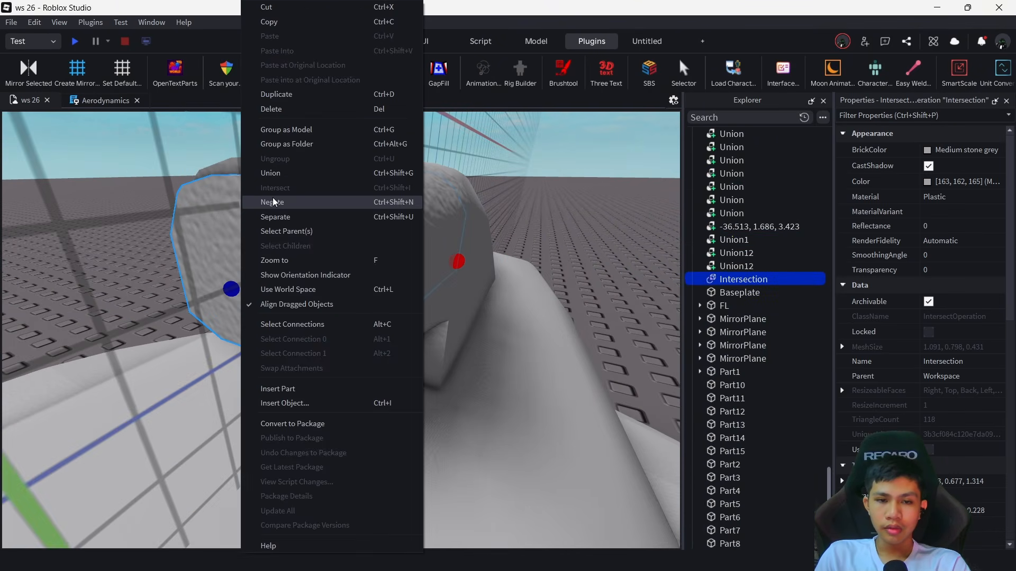
pyautogui.click(272, 200)
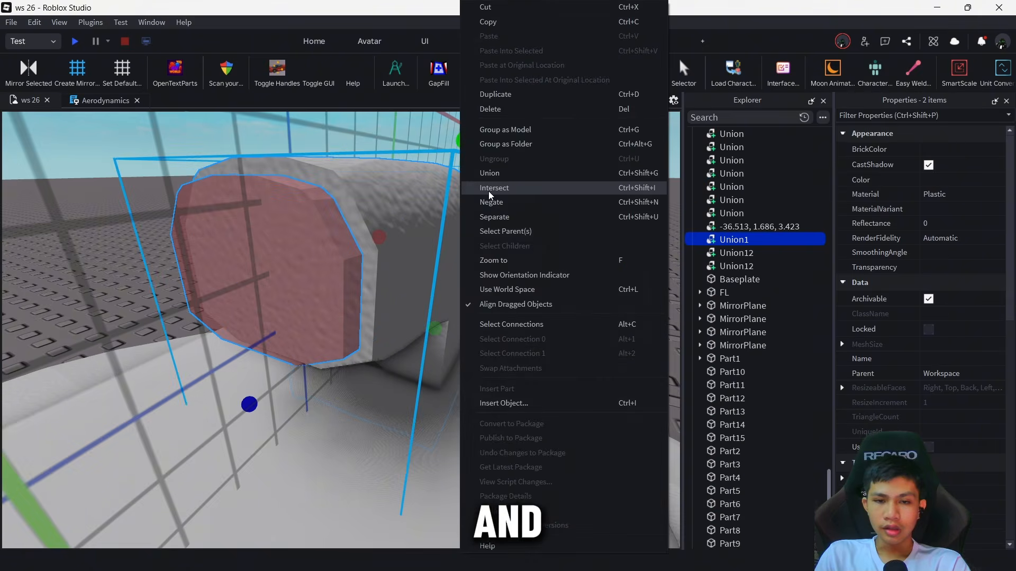
# Union the negated piece with the engine cover to hollow out the airbox intake, and smooth the result
pyautogui.click(487, 183)
pyautogui.hotkey('ctrl', 'u')
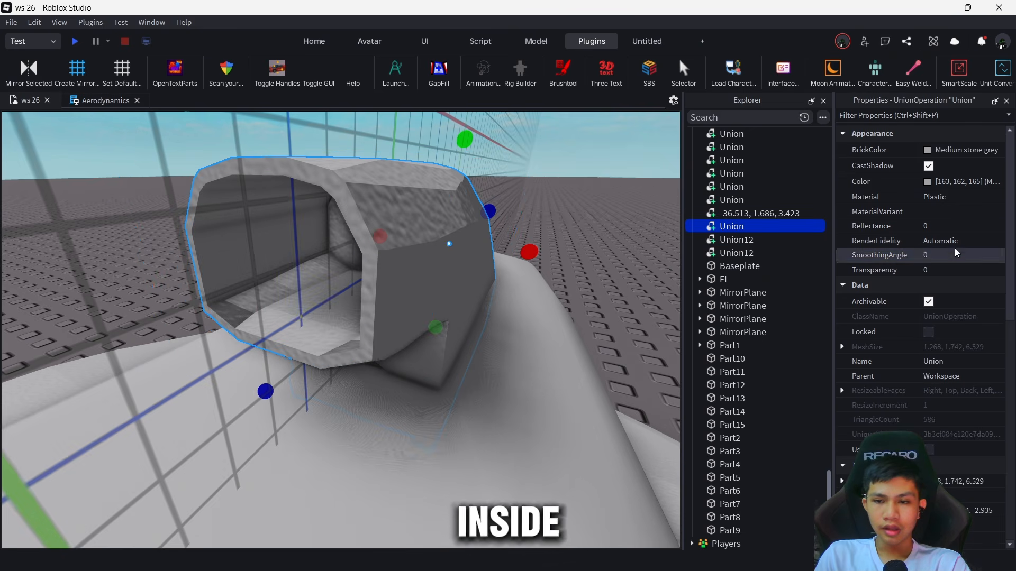
pyautogui.click(547, 227)
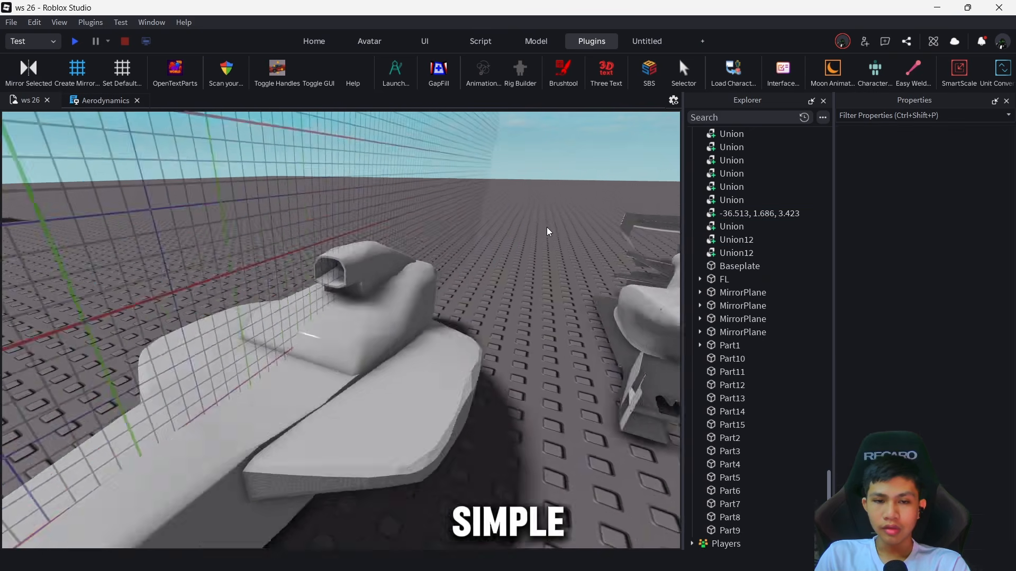
# Examine the reference F1 model's nose details, including antenna and panel lines, and compare its body with the traced car's hollowed intake
pyautogui.moveTo(547, 227); pyautogui.dragTo(545, 229, button='right')
pyautogui.press('w')
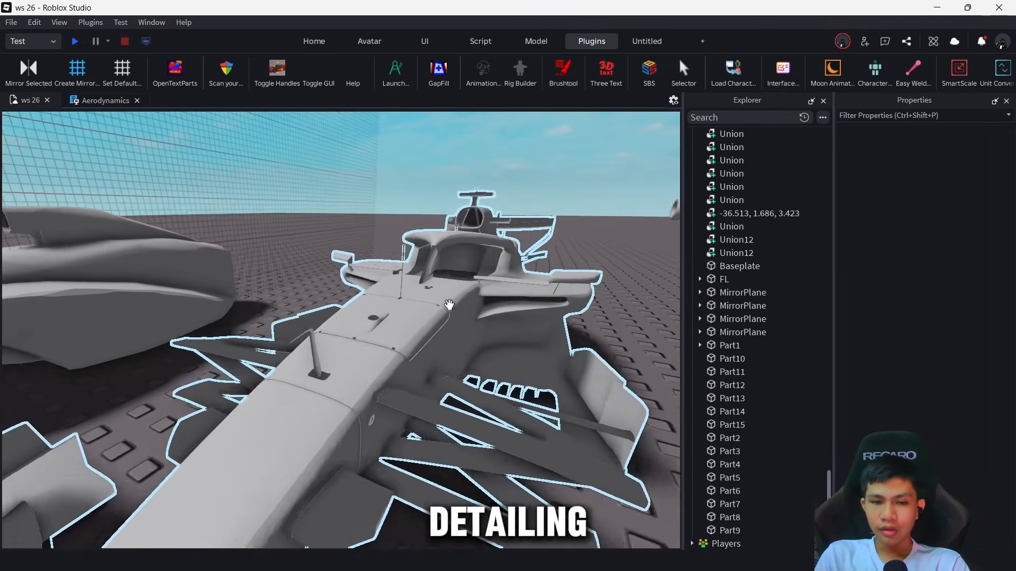
pyautogui.press('s')
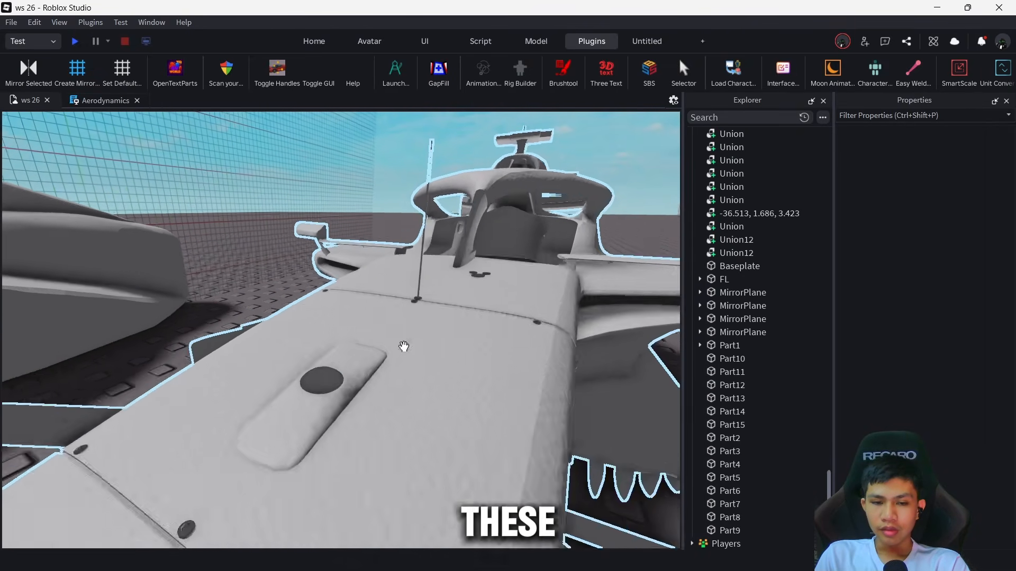
pyautogui.press('s')
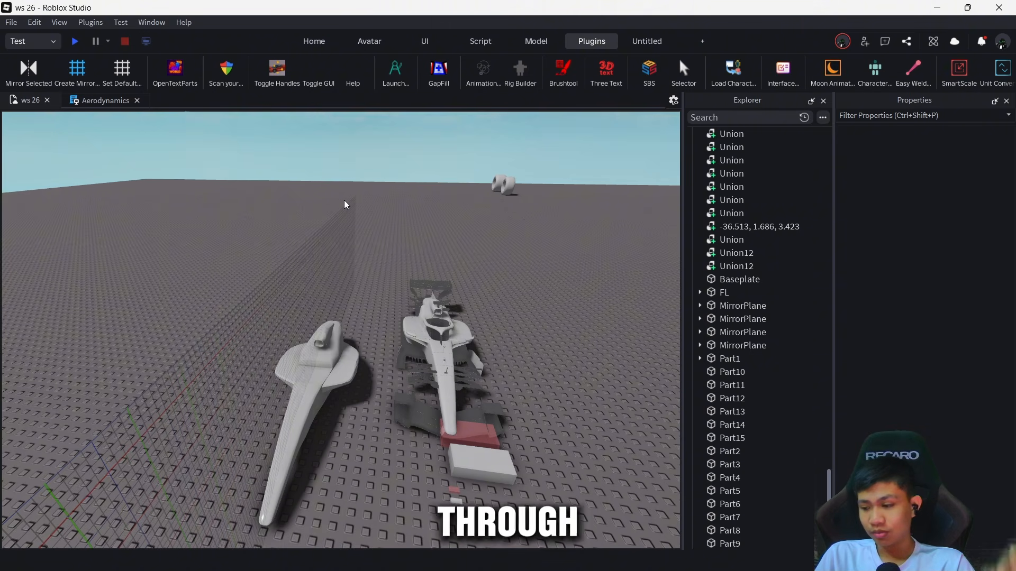
pyautogui.press('q')
pyautogui.press('w')
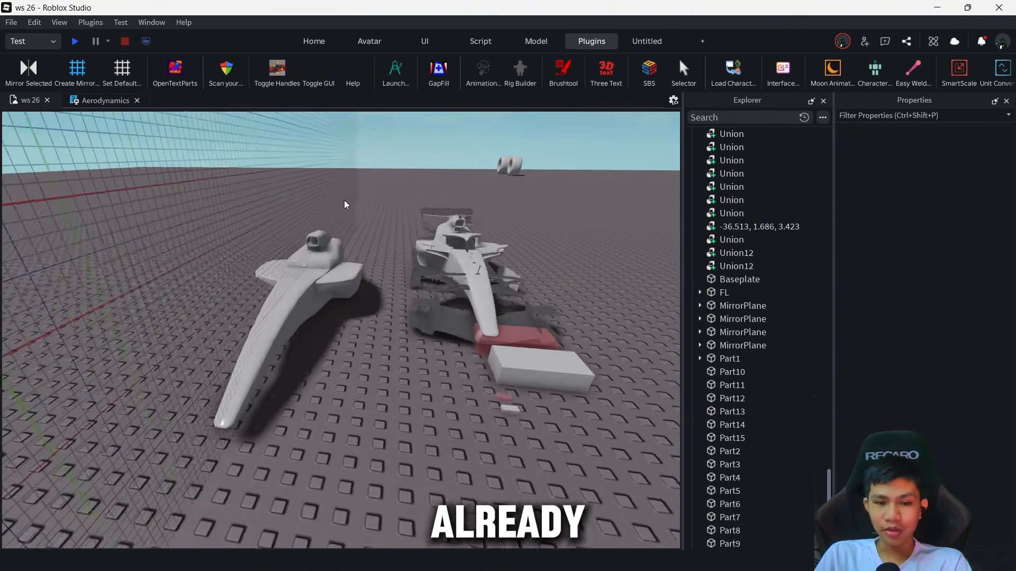
pyautogui.press('e')
pyautogui.press('a')
pyautogui.press('a')
pyautogui.press('q')
pyautogui.press('w')
pyautogui.press('e')
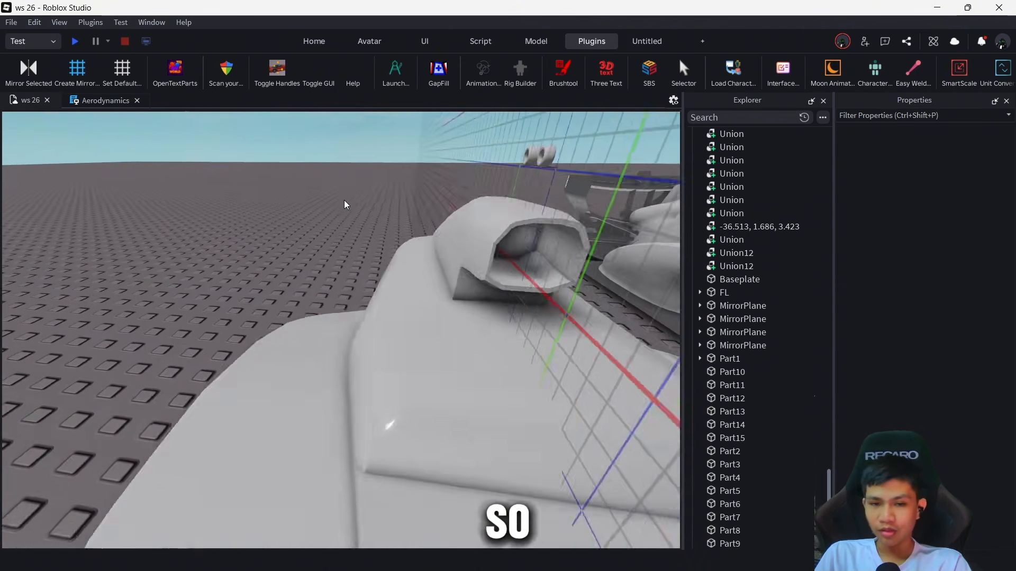
pyautogui.press('d')
pyautogui.press('s')
pyautogui.press('s')
pyautogui.press('e')
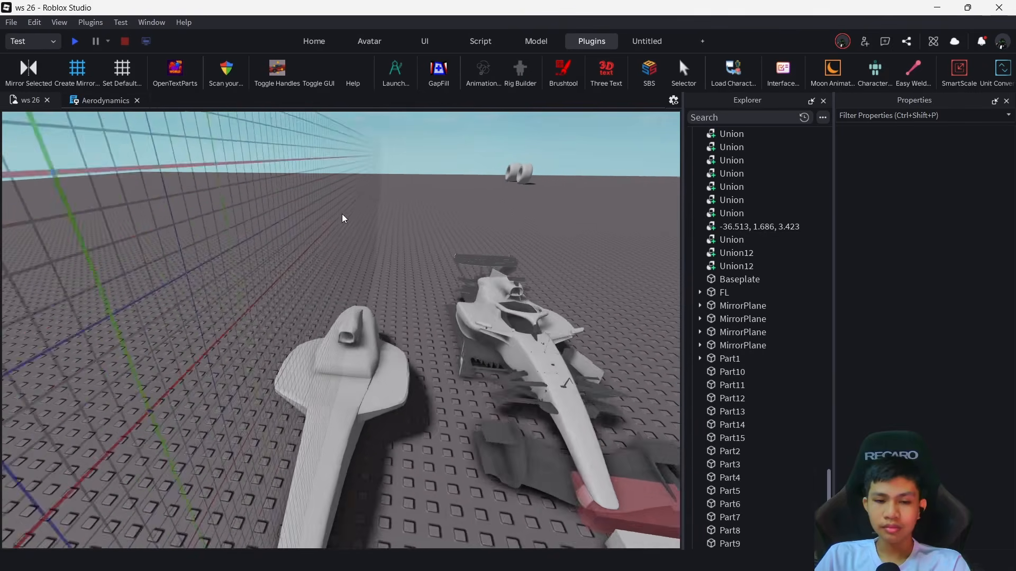
pyautogui.press('w')
pyautogui.press('a')
pyautogui.press('a')
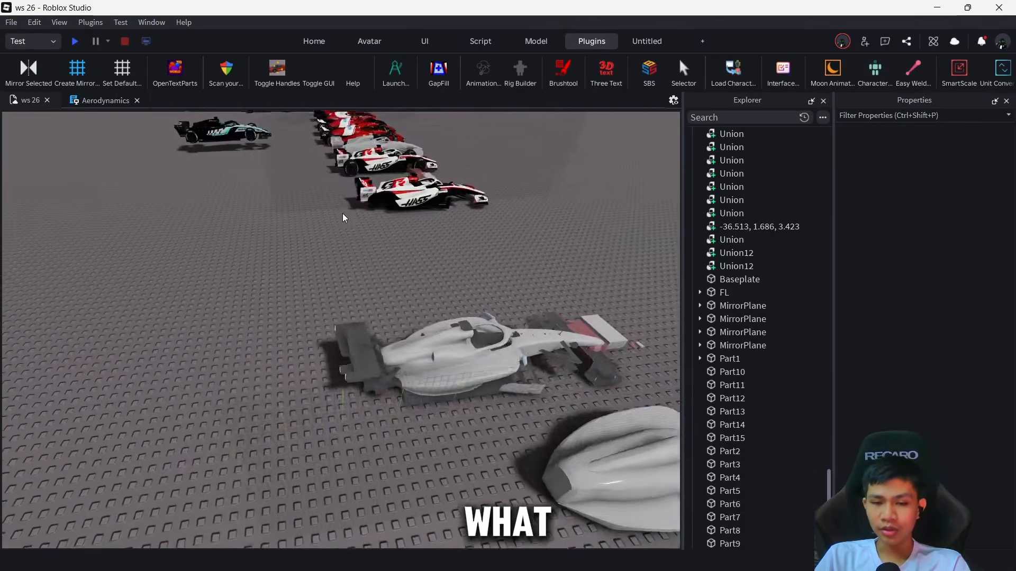
pyautogui.press('d')
pyautogui.press('d')
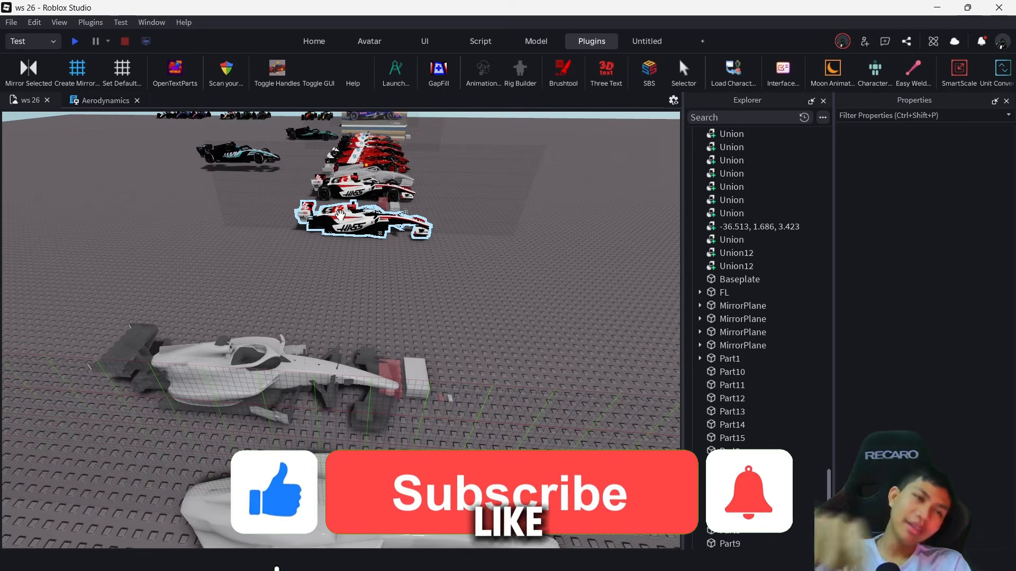
pyautogui.press('s')
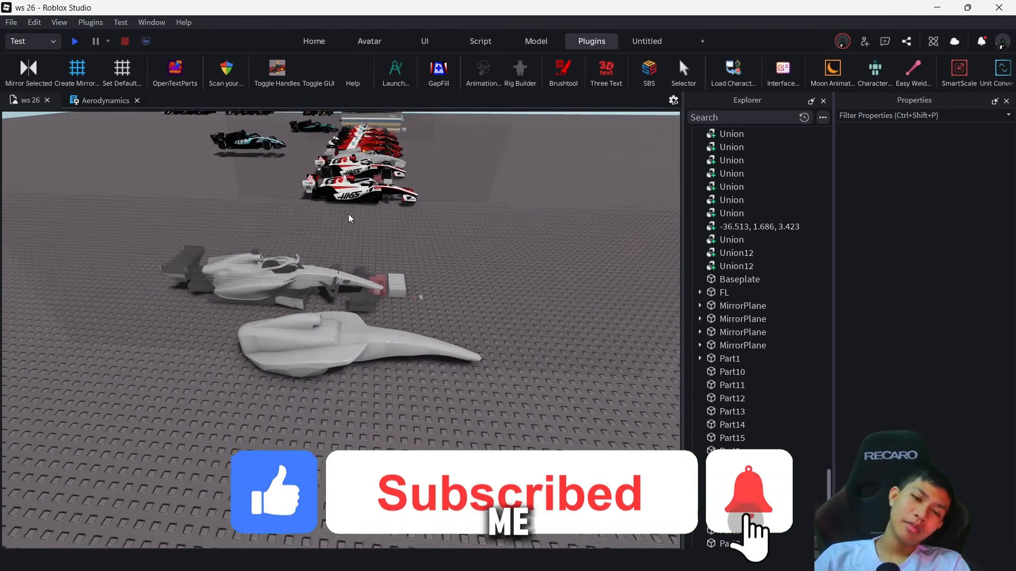
pyautogui.press('d')
pyautogui.moveTo(348, 214); pyautogui.dragTo(348, 214, button='right')
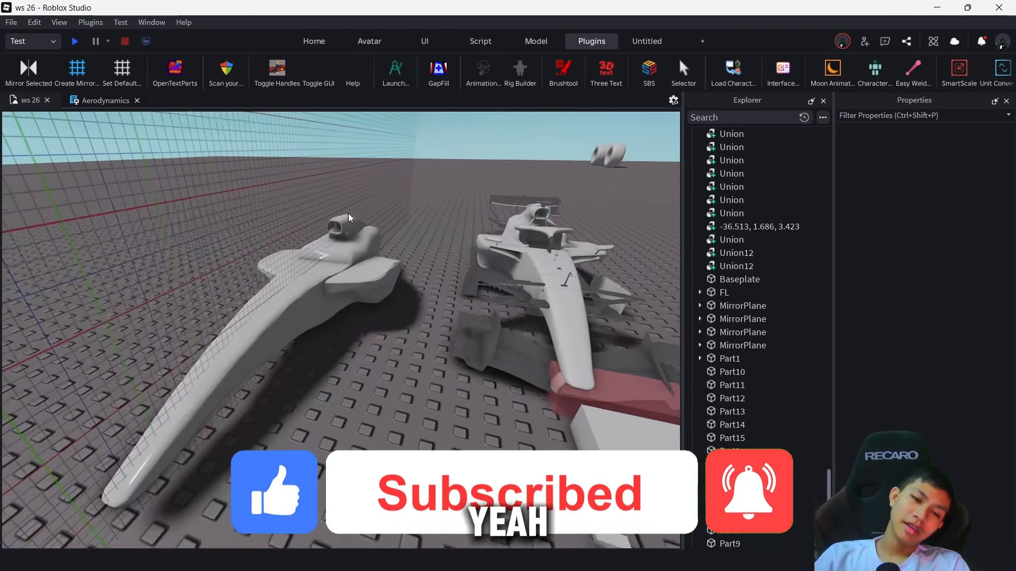
pyautogui.press('w')
pyautogui.press('s')
pyautogui.press('w')
pyautogui.press('e')
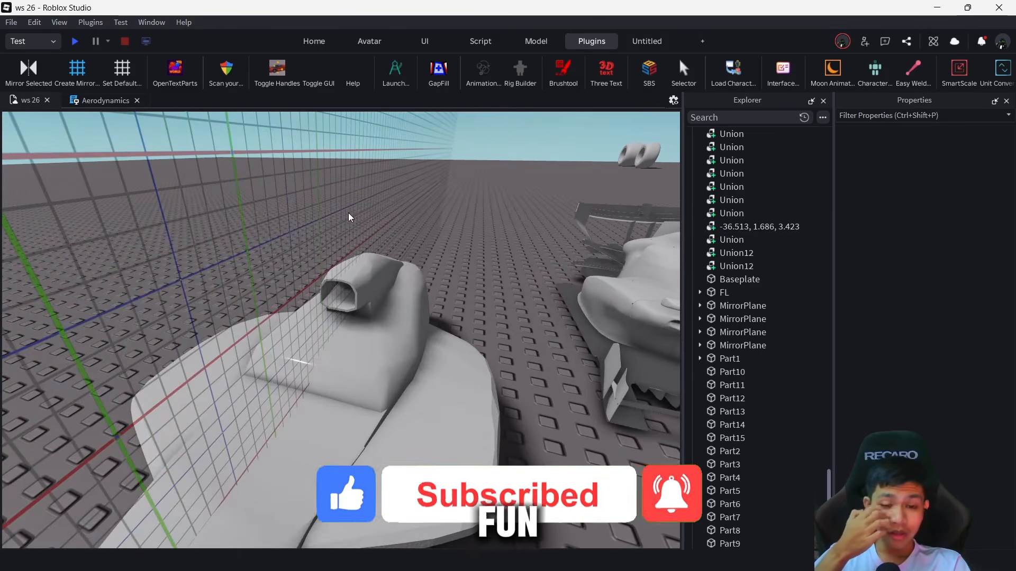
pyautogui.press('s')
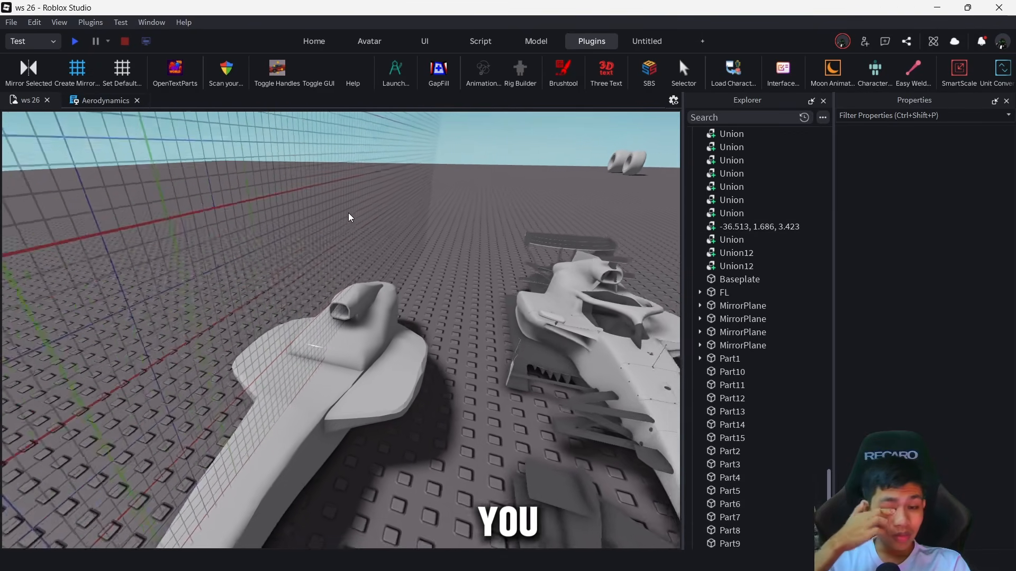
pyautogui.press('s')
pyautogui.press('a')
pyautogui.press('w')
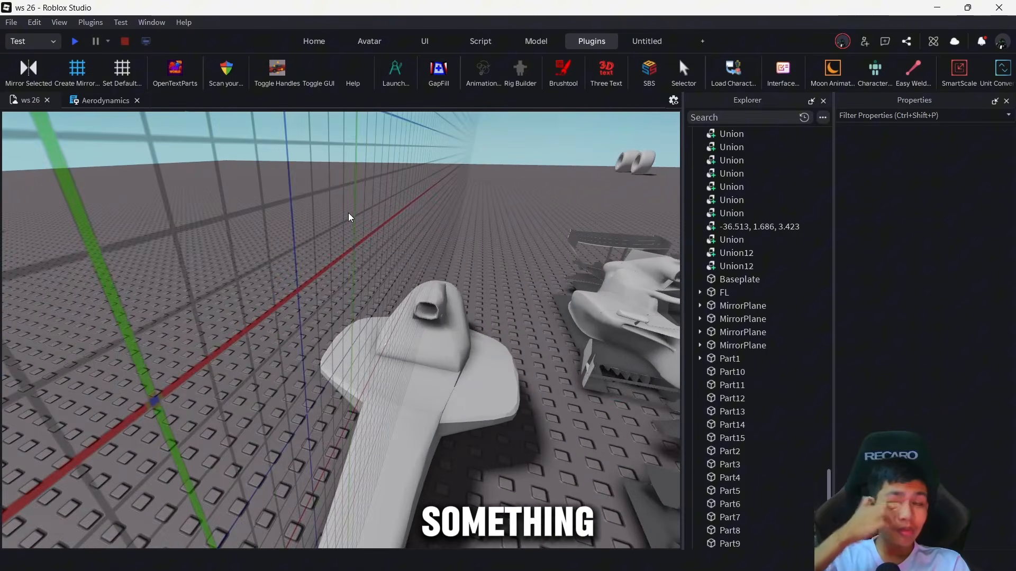
pyautogui.press('q')
pyautogui.press('q')
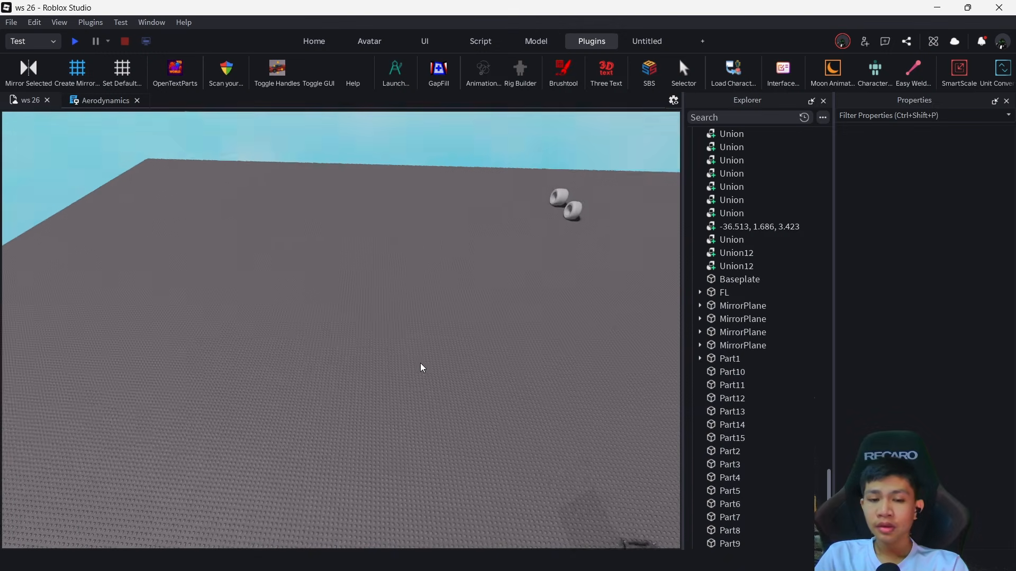
pyautogui.scroll(3, 422, 366)
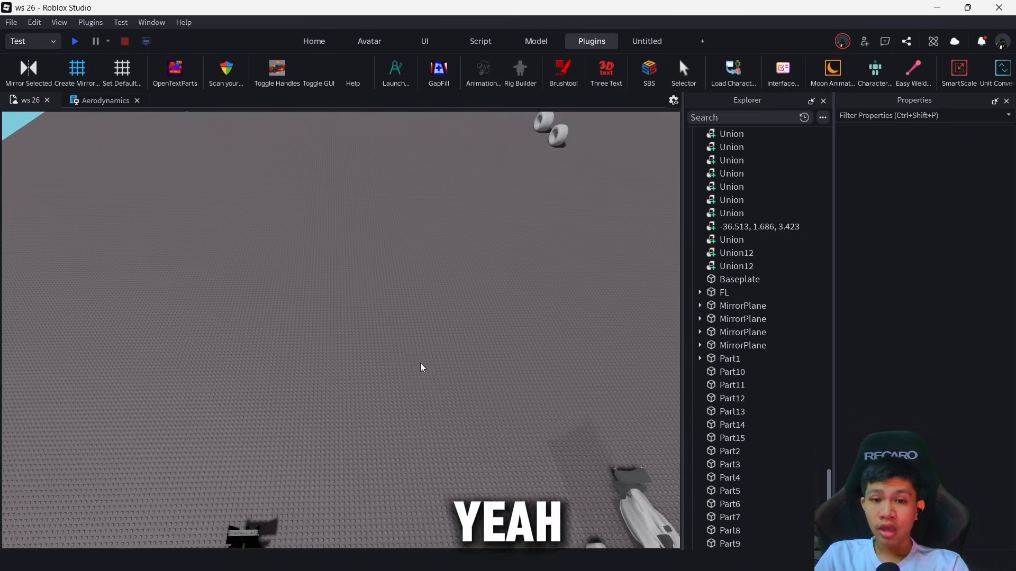
pyautogui.press('q')
pyautogui.moveTo(420, 363); pyautogui.dragTo(420, 363, button='right')
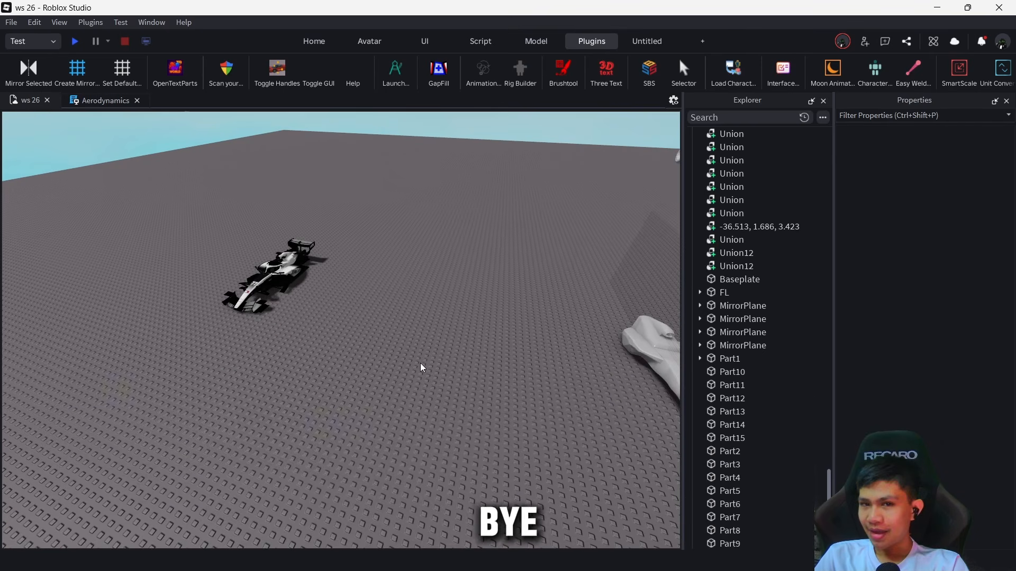
pyautogui.press('d')
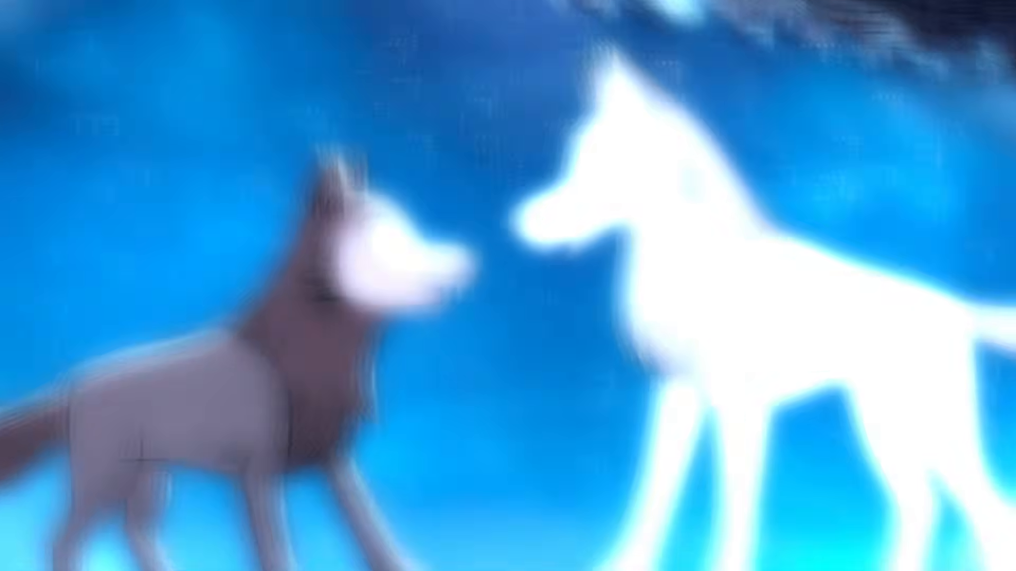